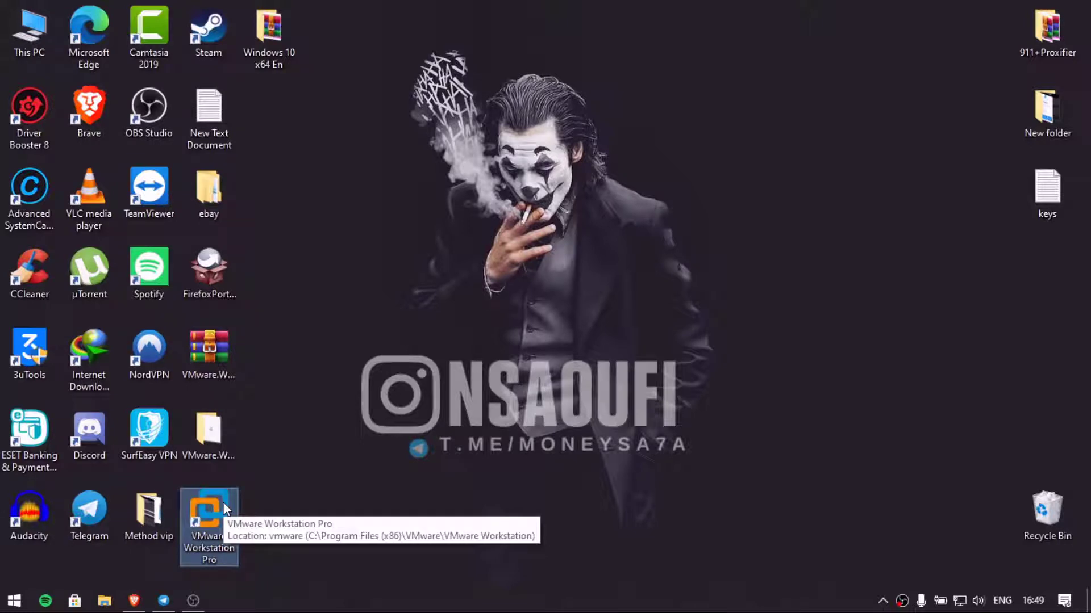
Launch VMware Workstation Pro and power on the PC-N virtual machine.
{"action": "double_click", "coordinate": [227, 508]}
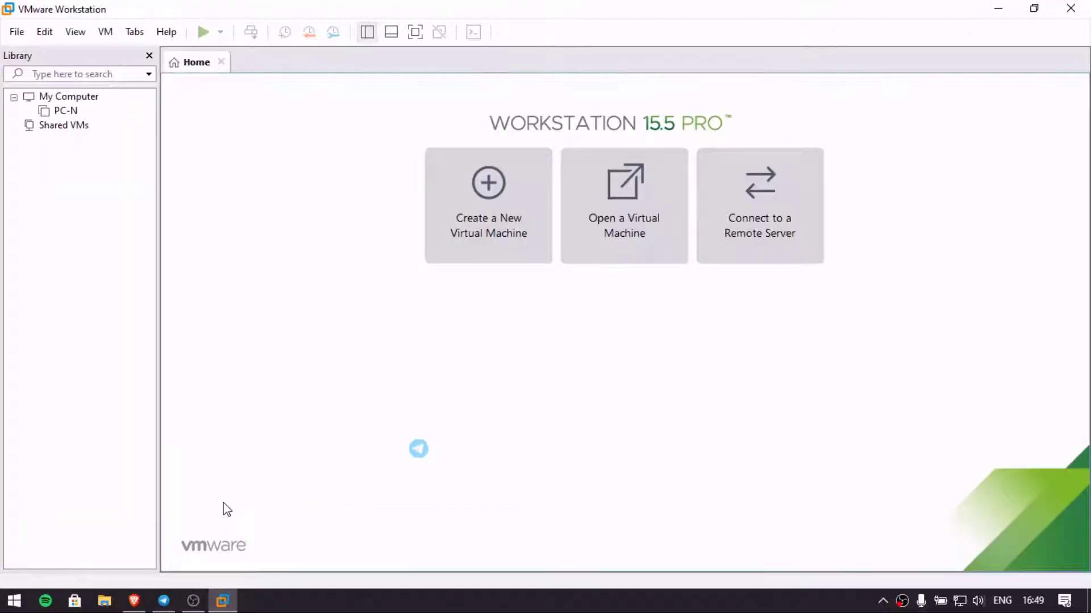
{"action": "left_click", "coordinate": [55, 112]}
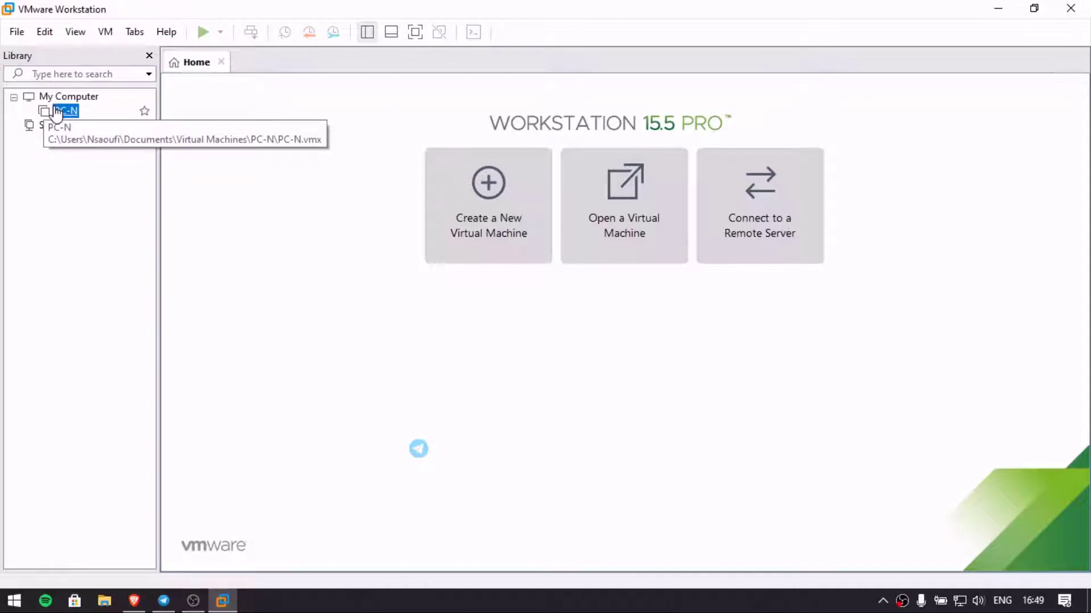
{"action": "double_click", "coordinate": [55, 112]}
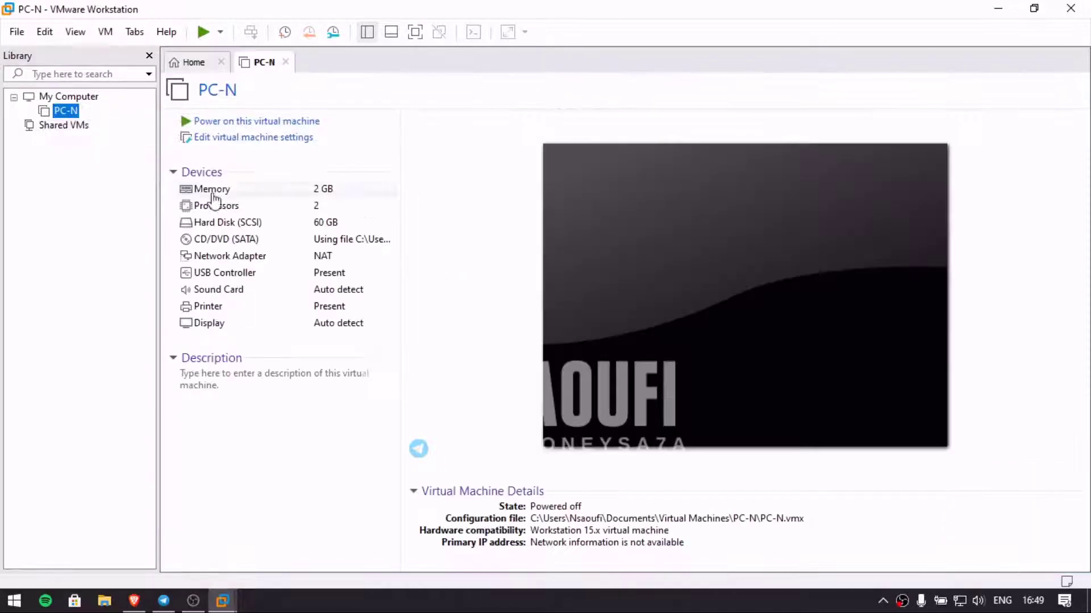
{"action": "left_click", "coordinate": [226, 121]}
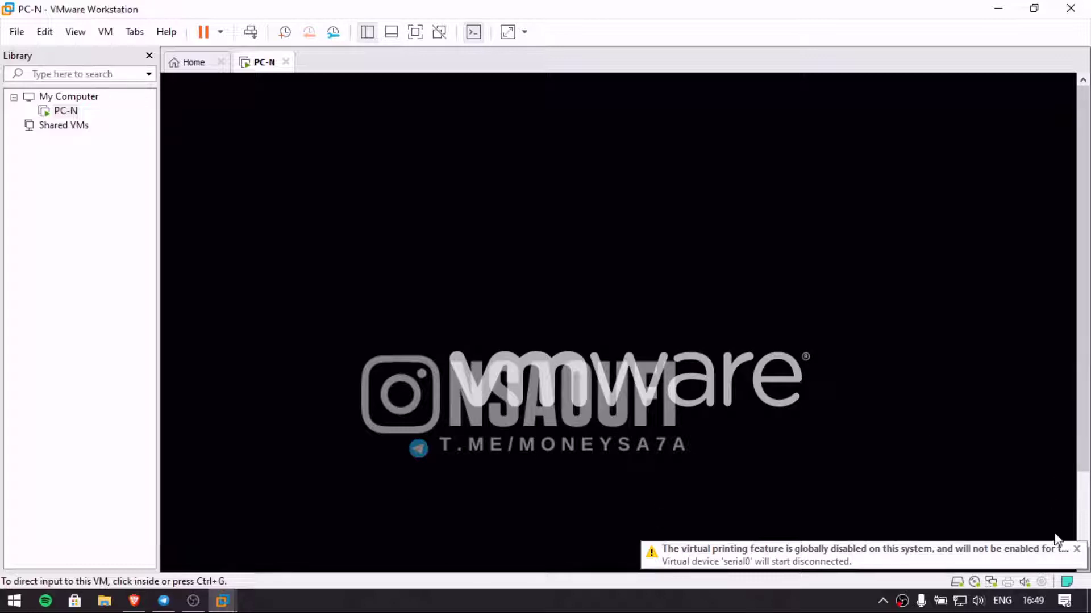
Dismiss the virtual printing notice, skip the offered 15.5.7 update, and show the virtual machine in full screen.
{"action": "left_click", "coordinate": [1077, 549]}
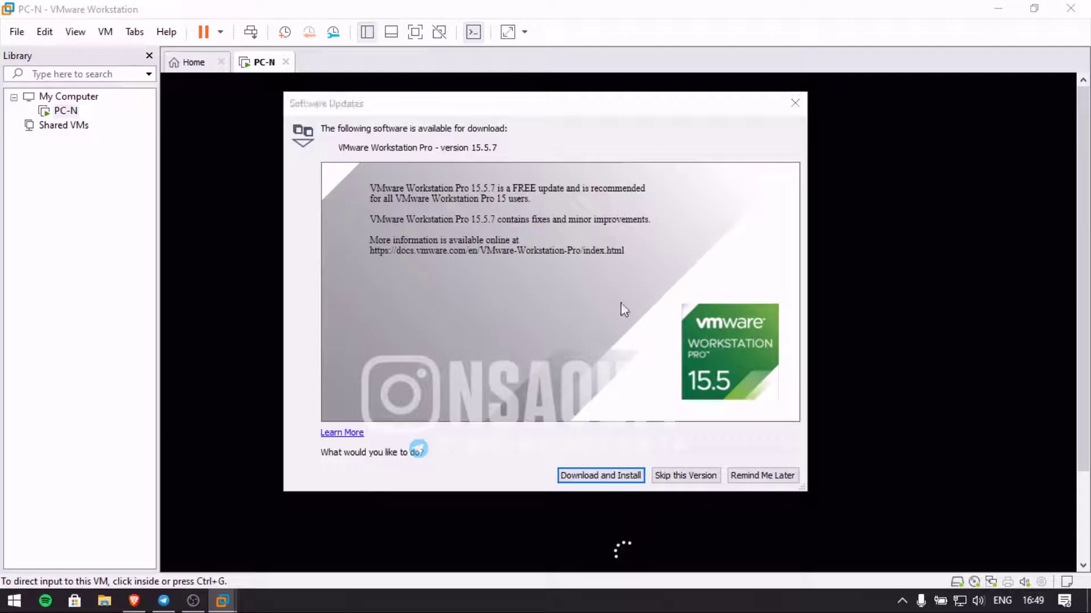
{"action": "left_click", "coordinate": [687, 476]}
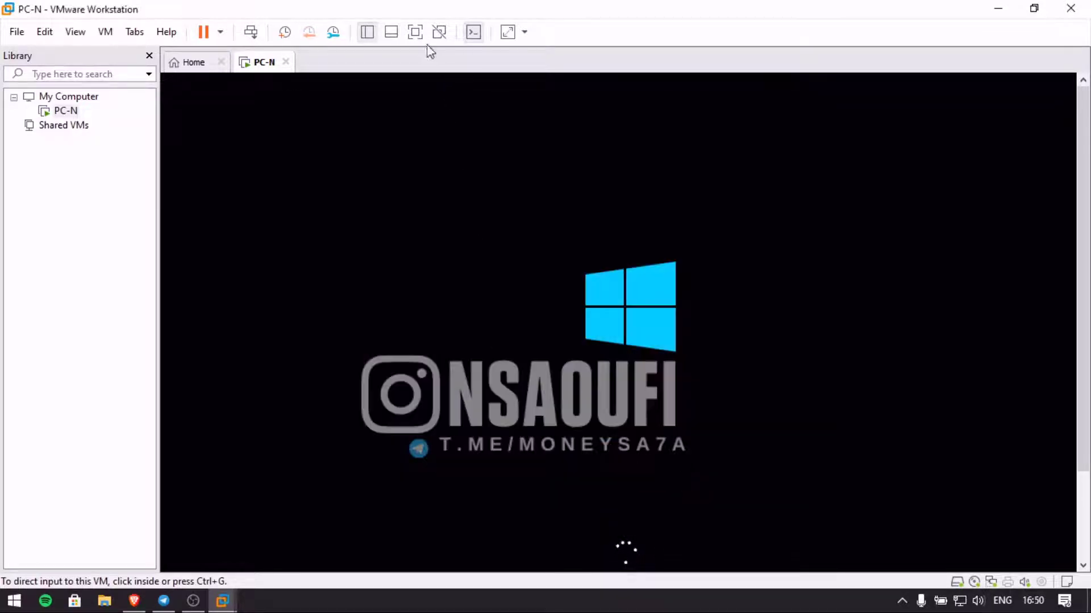
{"action": "left_click", "coordinate": [414, 32]}
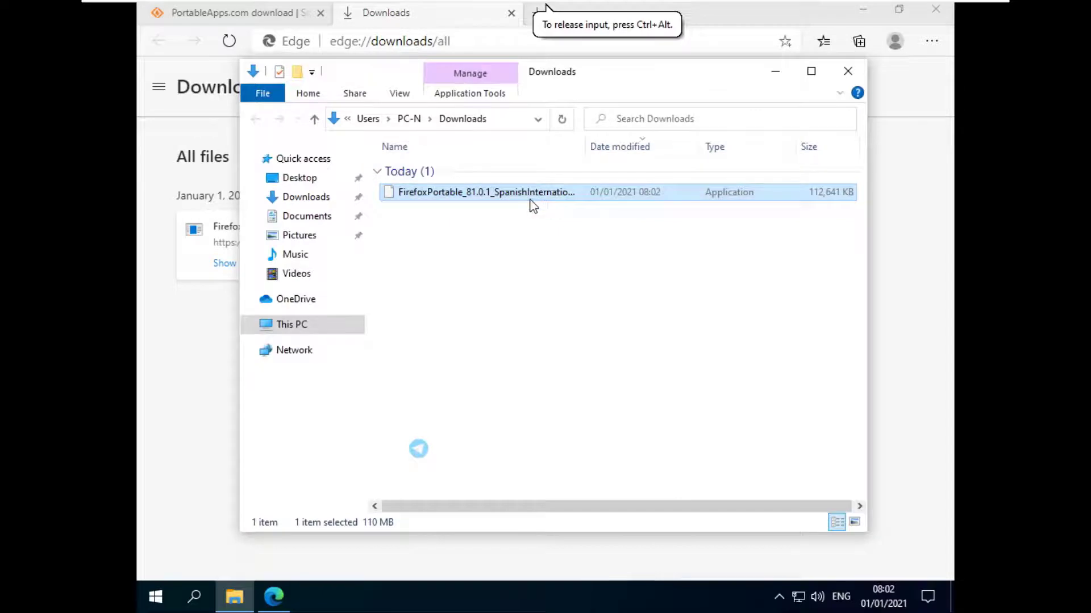
Start the FirefoxPortable_81.0.1 installer from the Downloads folder.
{"action": "double_click", "coordinate": [501, 196]}
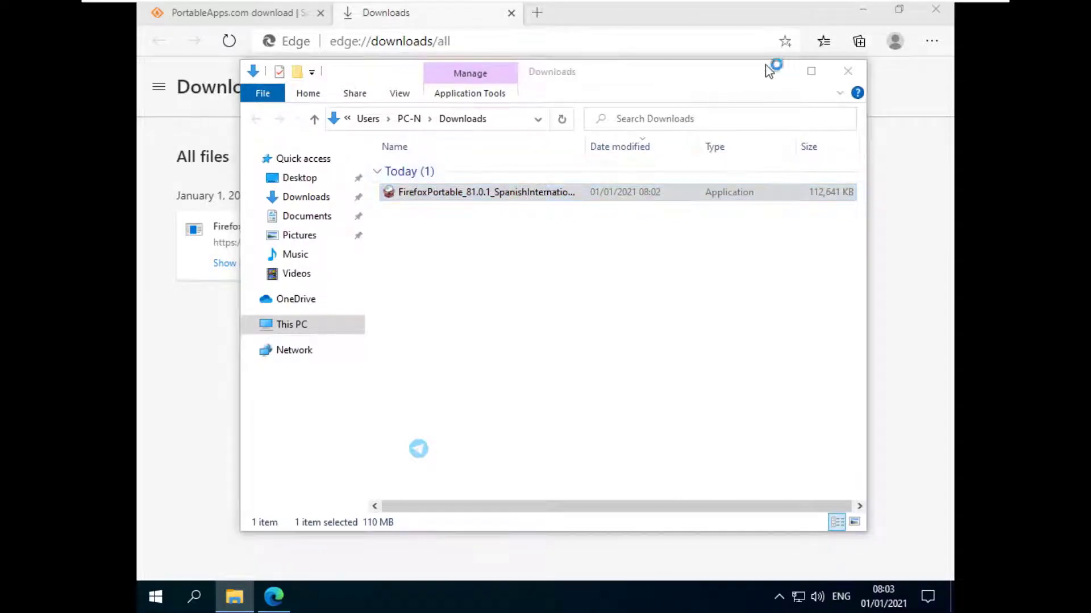
Search the web for lerepack in a new tab, open the lrepacks.ru result, and close the other two tabs.
{"action": "left_click", "coordinate": [537, 13]}
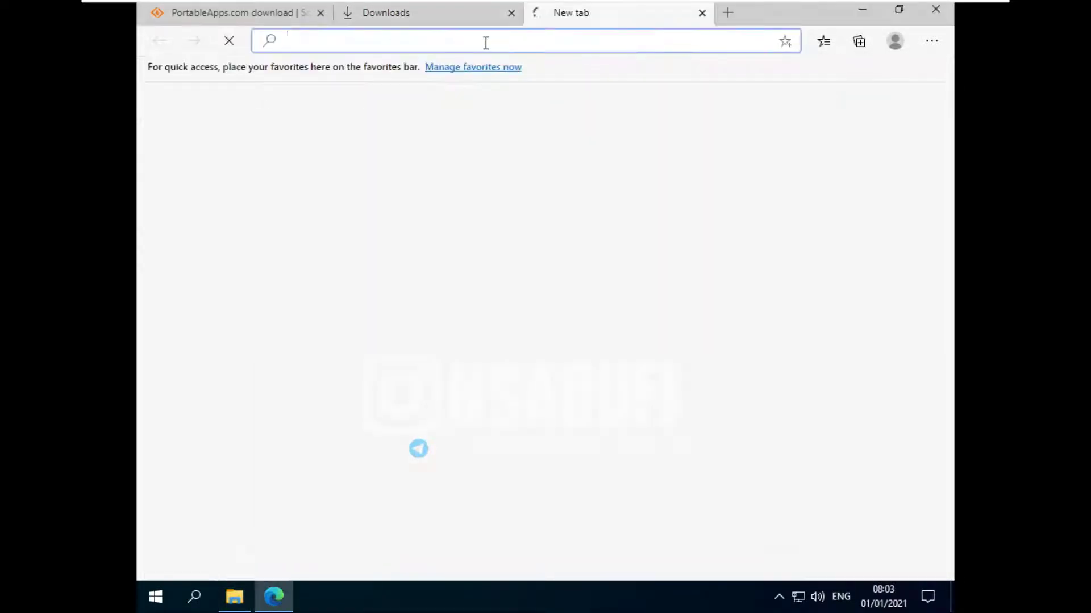
{"action": "type", "text": "lere"}
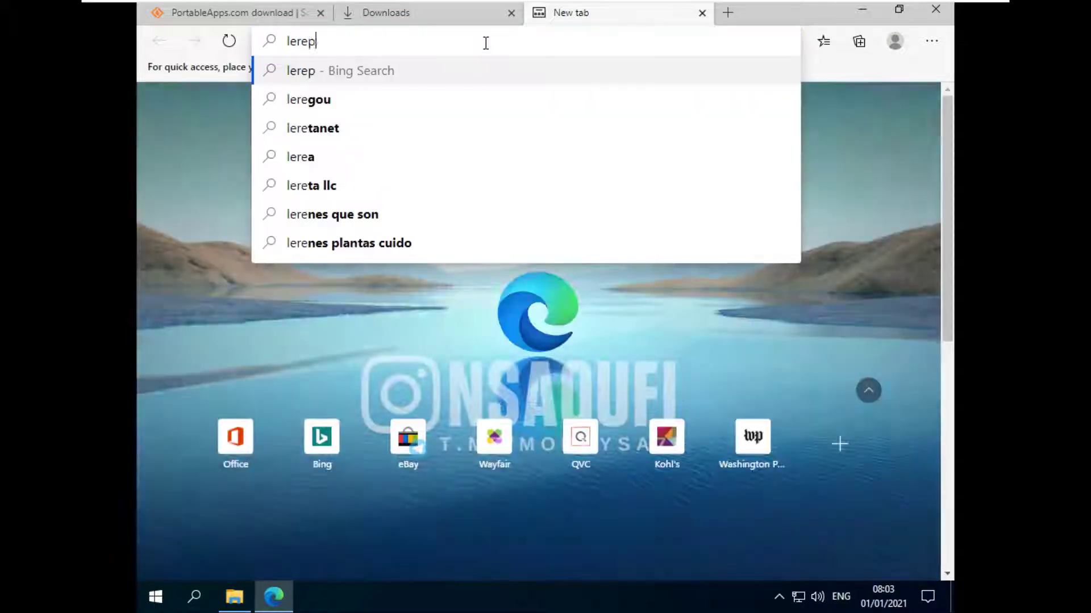
{"action": "key", "text": "BackSpace"}
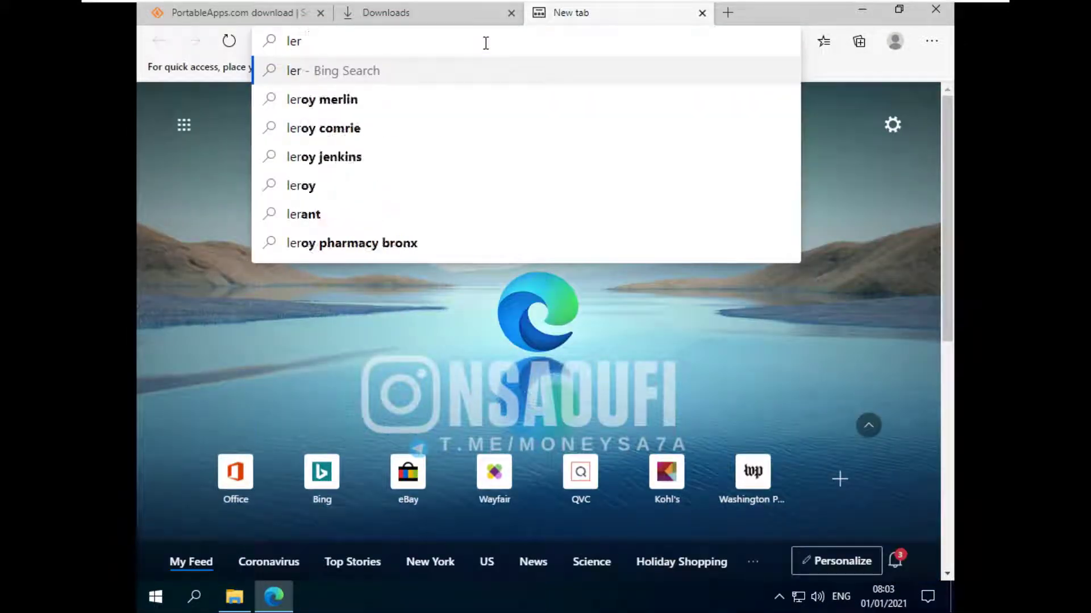
{"action": "type", "text": "epa"}
{"action": "key", "text": "Down"}
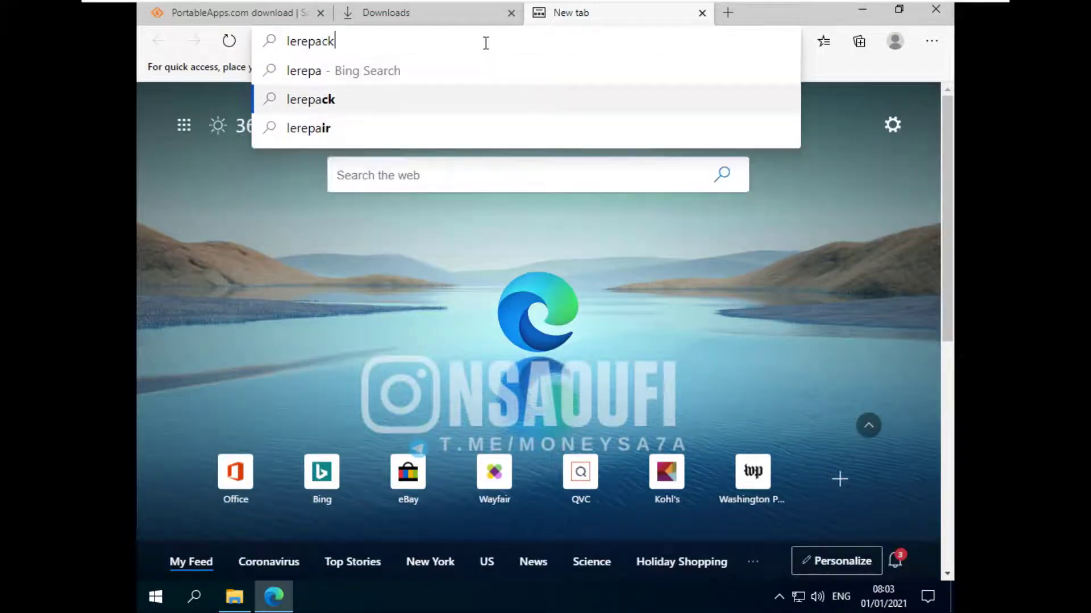
{"action": "key", "text": "Return"}
{"action": "left_click", "coordinate": [467, 208]}
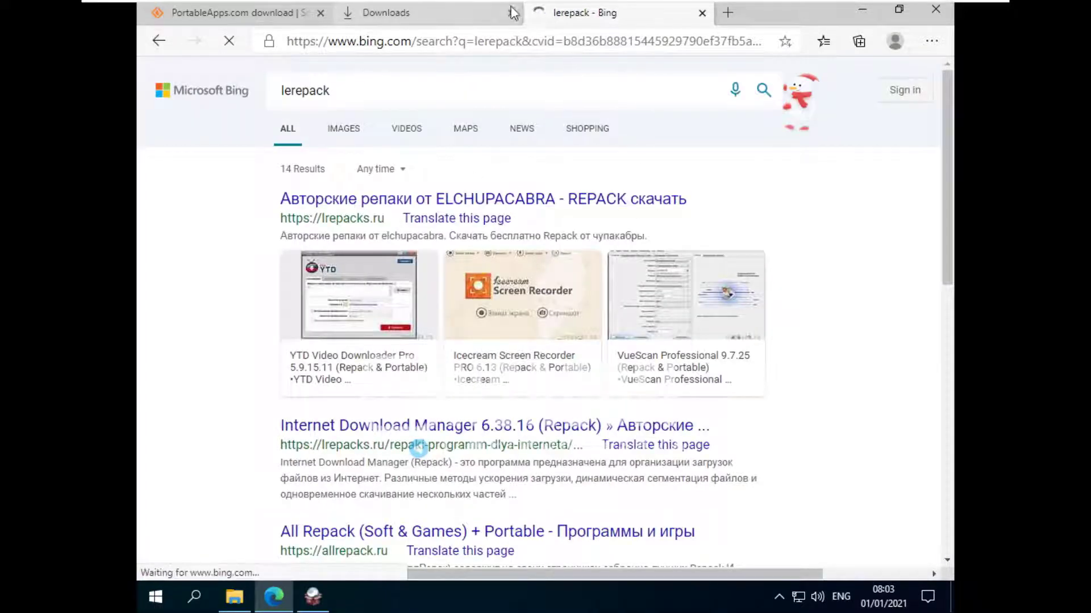
{"action": "left_click", "coordinate": [511, 13]}
{"action": "left_click", "coordinate": [321, 12]}
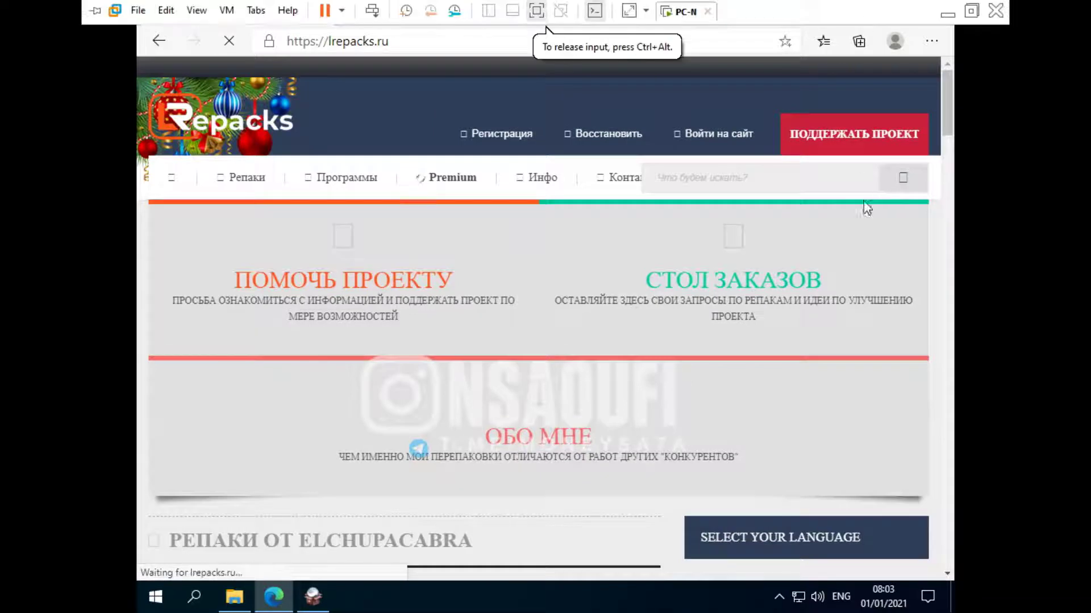
Search lrepacks.ru for ccleaner and open the CCleaner Free / Pro / Business / Technician 5.75.8238 page.
{"action": "left_click", "coordinate": [636, 188]}
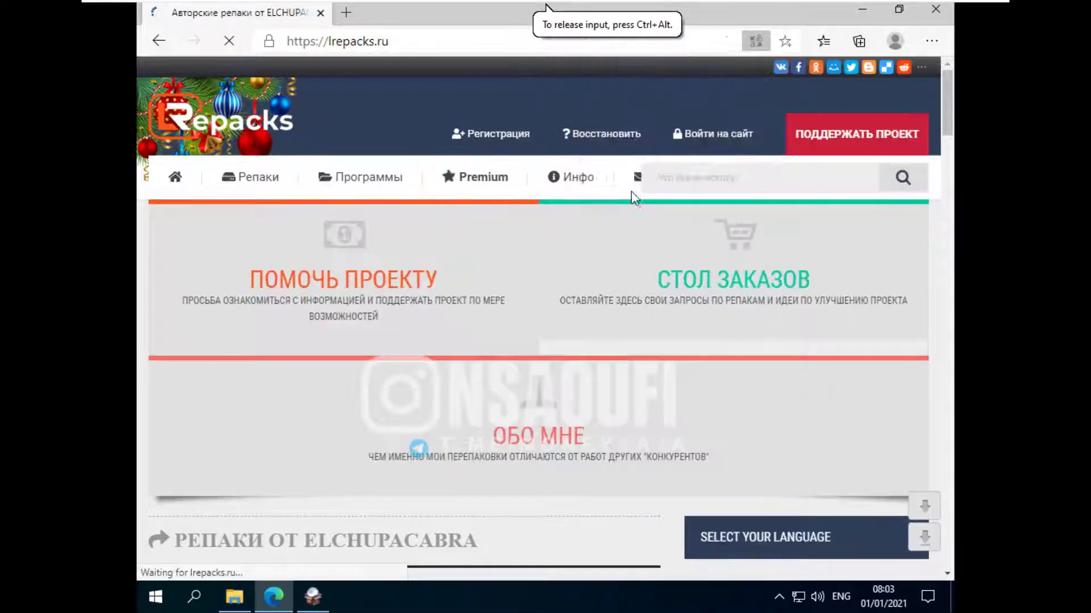
{"action": "left_click", "coordinate": [720, 178]}
{"action": "type", "text": "ccleaner"}
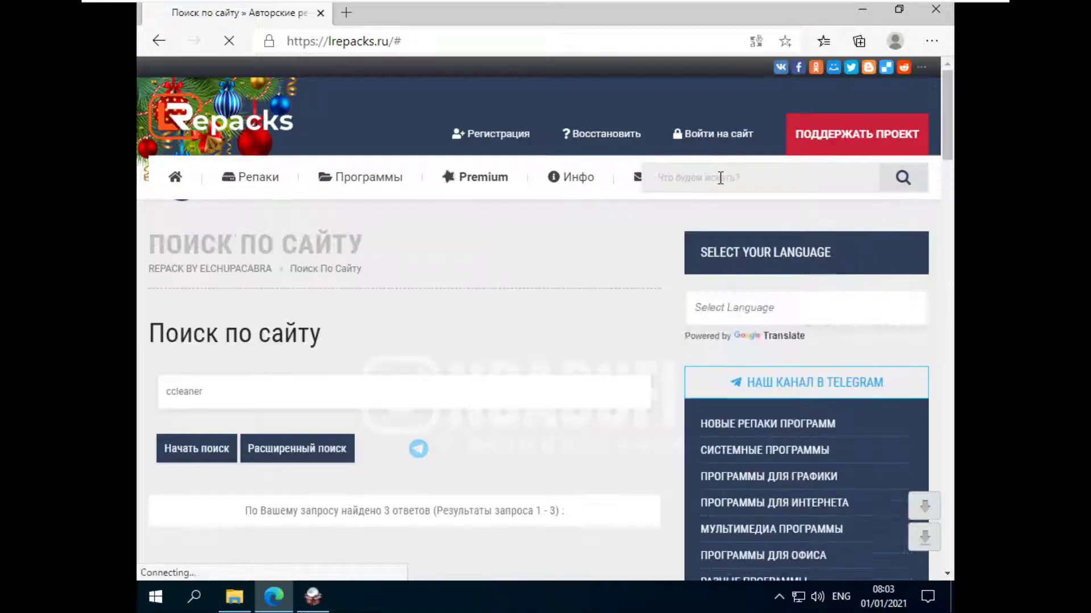
{"action": "scroll", "coordinate": [434, 351], "scroll_direction": "down", "scroll_amount": 5}
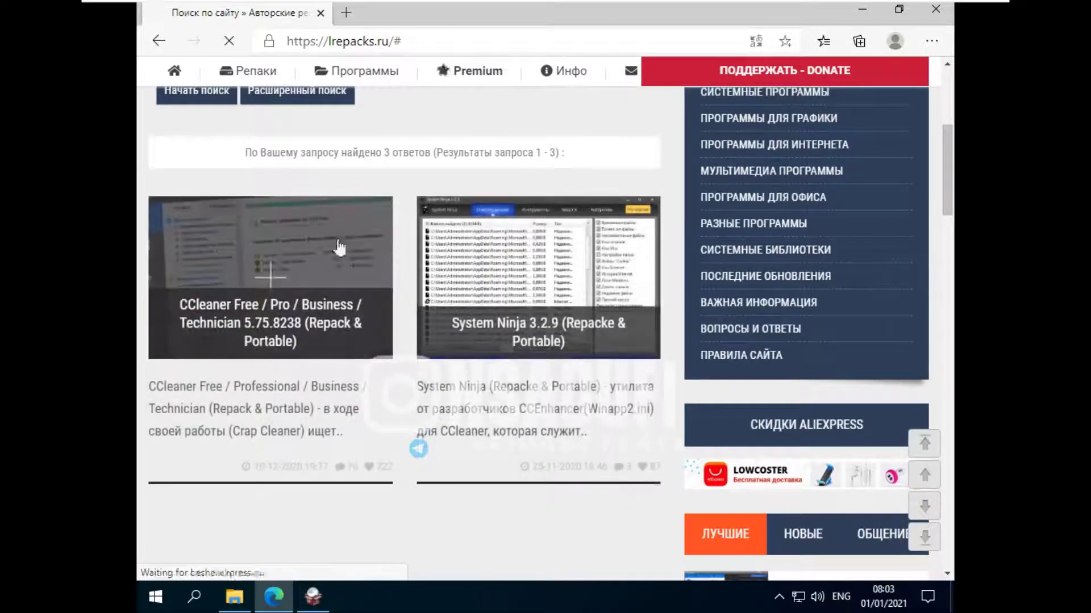
{"action": "left_click", "coordinate": [252, 235]}
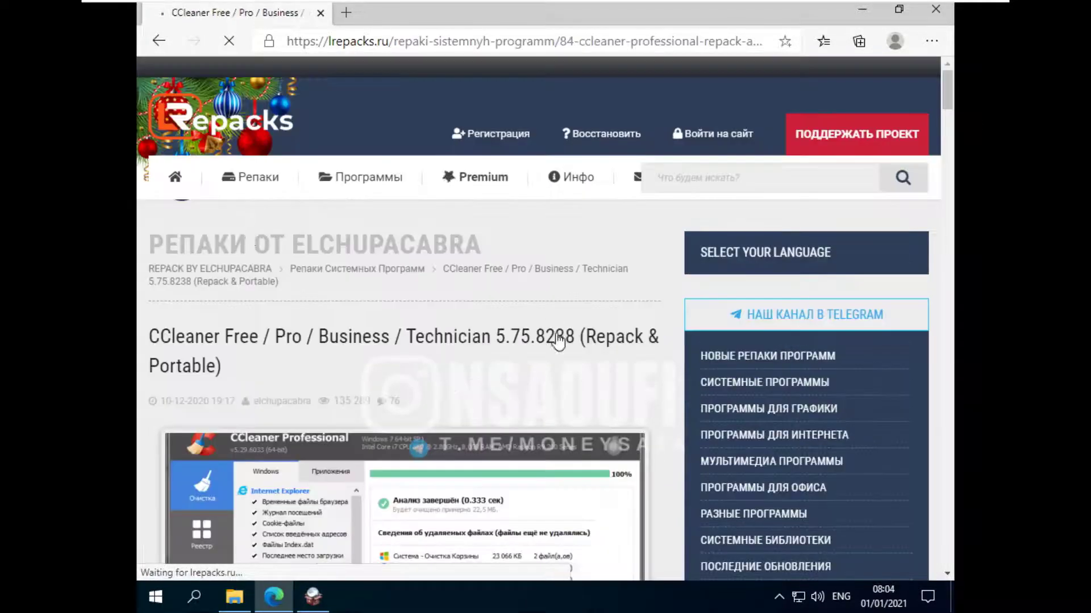
Follow the Up-load download link for CCleaner 5.75.8238 and choose the free download.
{"action": "scroll", "coordinate": [398, 332], "scroll_direction": "down", "scroll_amount": 15}
{"action": "scroll", "coordinate": [398, 332], "scroll_direction": "down", "scroll_amount": 5}
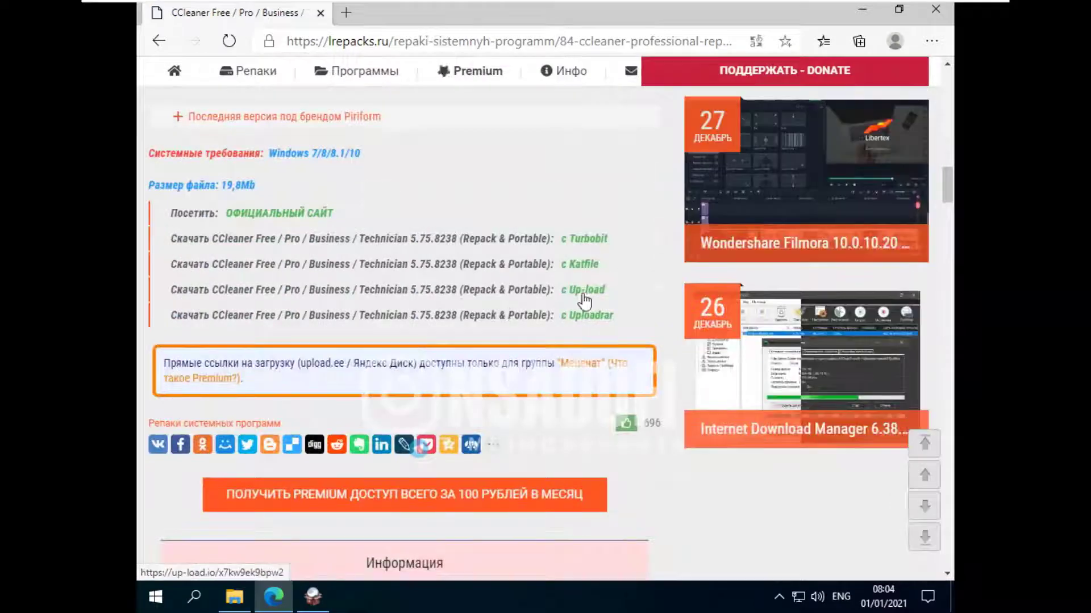
{"action": "left_click", "coordinate": [583, 302]}
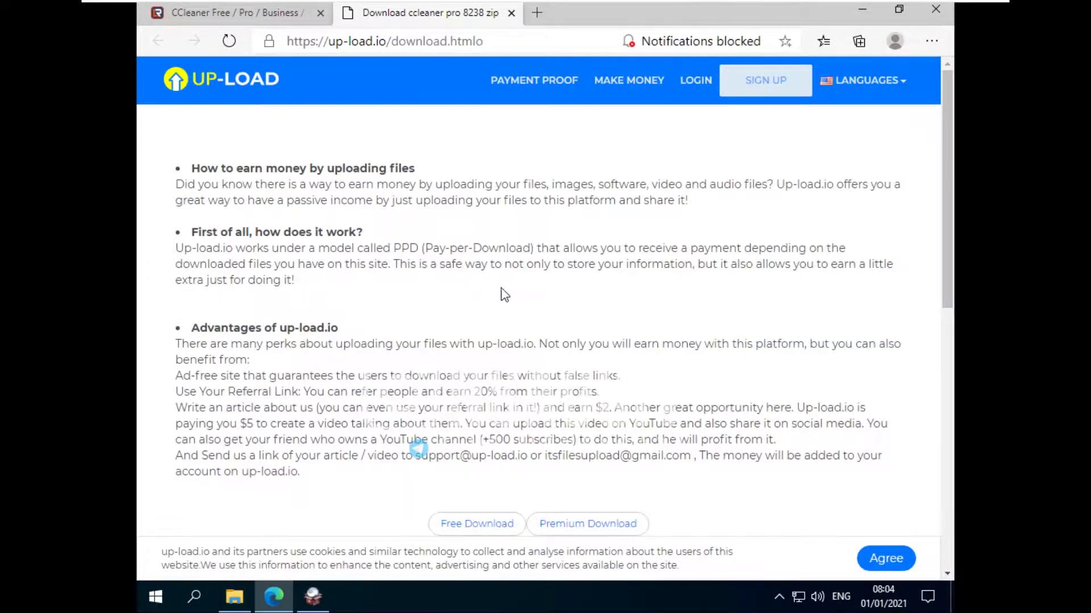
{"action": "scroll", "coordinate": [499, 292], "scroll_direction": "down", "scroll_amount": 10}
{"action": "scroll", "coordinate": [496, 250], "scroll_direction": "up", "scroll_amount": 10}
{"action": "scroll", "coordinate": [492, 420], "scroll_direction": "down", "scroll_amount": 1}
{"action": "left_click", "coordinate": [472, 448]}
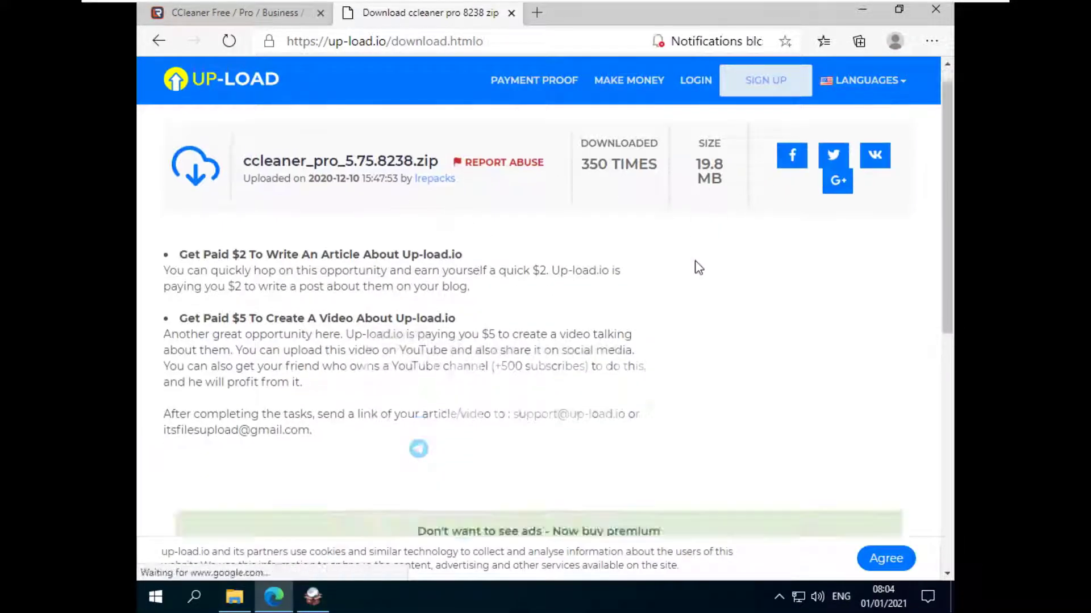
Complete the reCAPTCHA on the download page by selecting all bicycle images and verifying.
{"action": "scroll", "coordinate": [699, 268], "scroll_direction": "down", "scroll_amount": 5}
{"action": "left_click", "coordinate": [438, 378]}
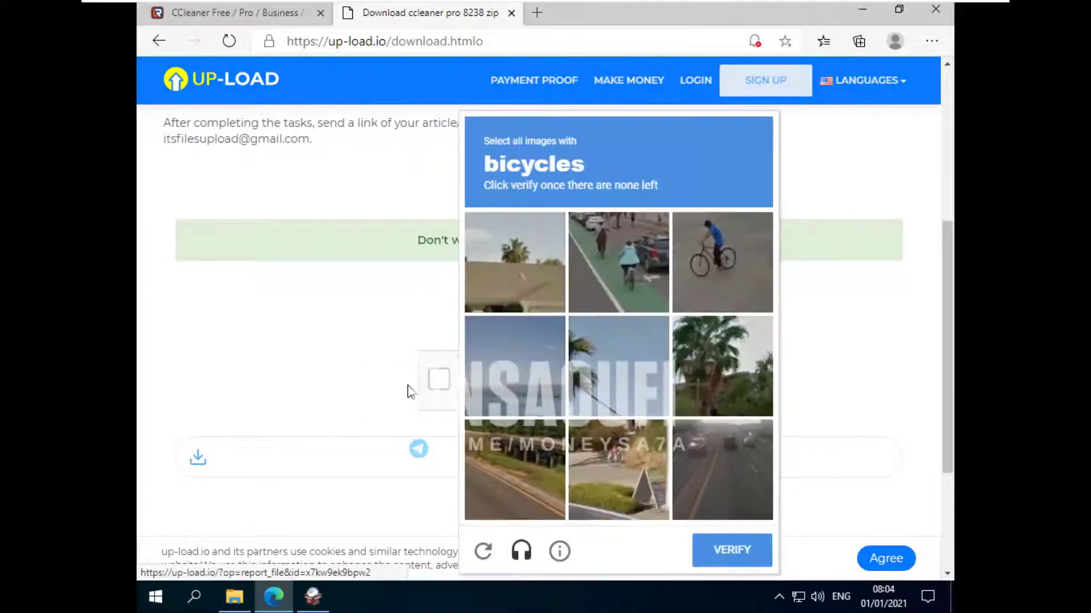
{"action": "left_click", "coordinate": [714, 250]}
{"action": "left_click", "coordinate": [616, 262]}
{"action": "left_click", "coordinate": [619, 465]}
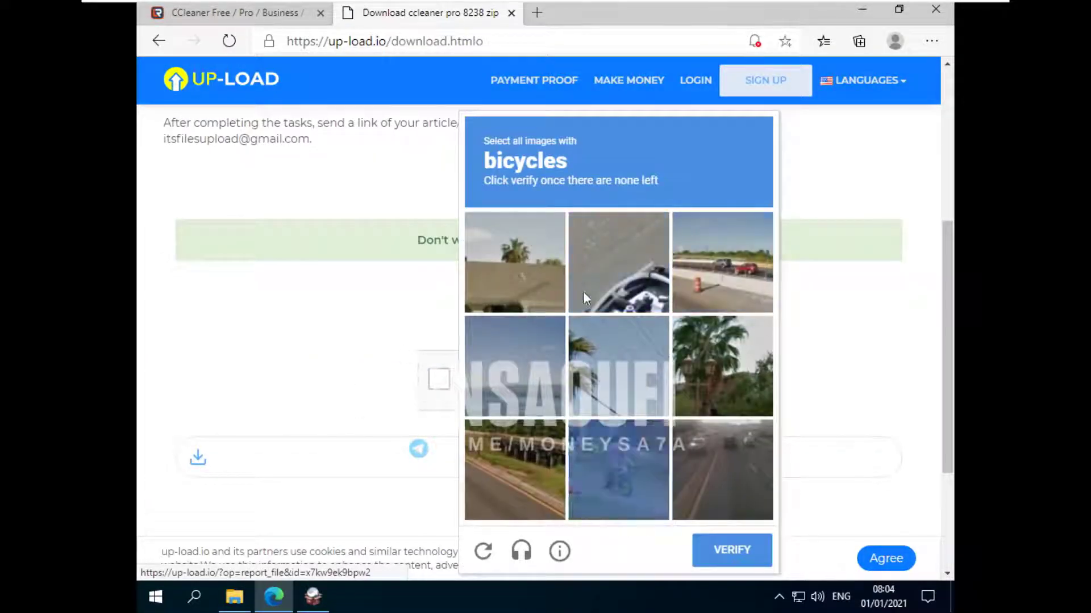
{"action": "left_click", "coordinate": [621, 491]}
{"action": "left_click", "coordinate": [739, 560]}
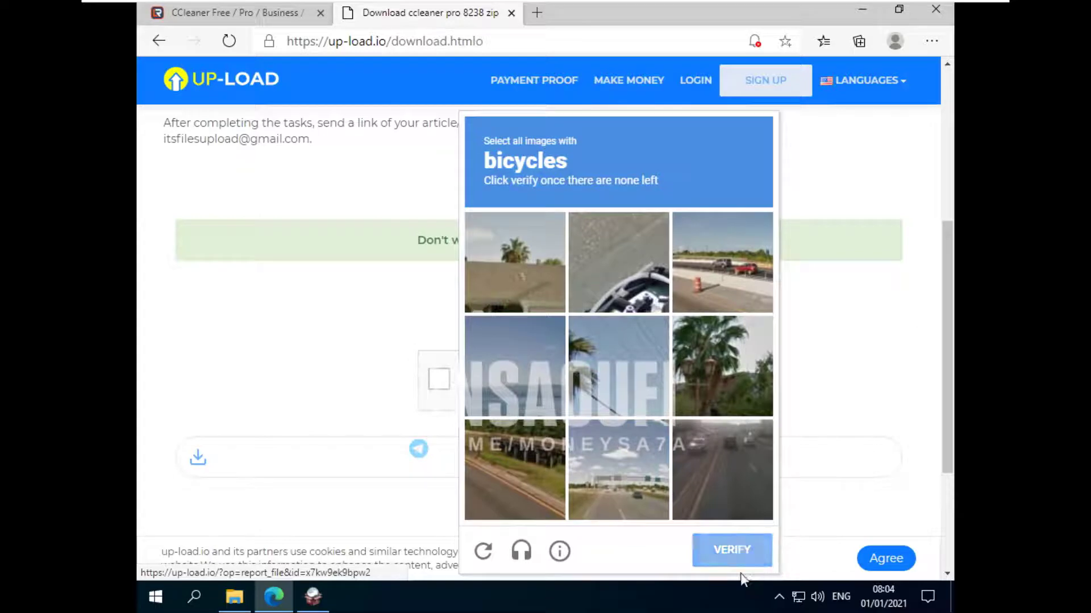
Create the download link, close the advertising tab it opens, and start downloading ccleaner_pro_5.75.8238.zip.
{"action": "scroll", "coordinate": [629, 310], "scroll_direction": "down", "scroll_amount": 1}
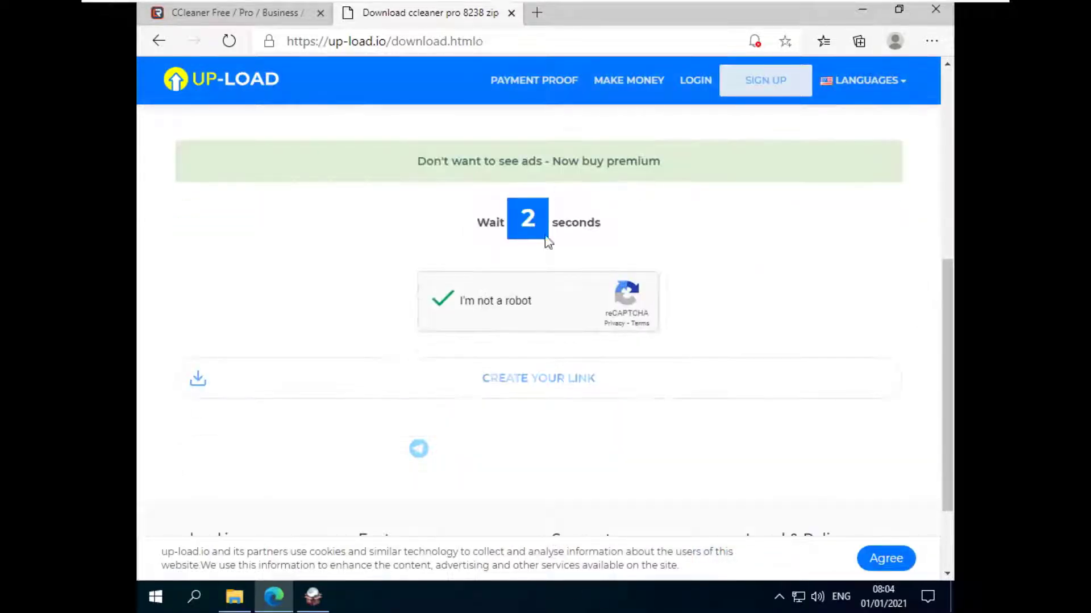
{"action": "scroll", "coordinate": [499, 358], "scroll_direction": "down", "scroll_amount": 1}
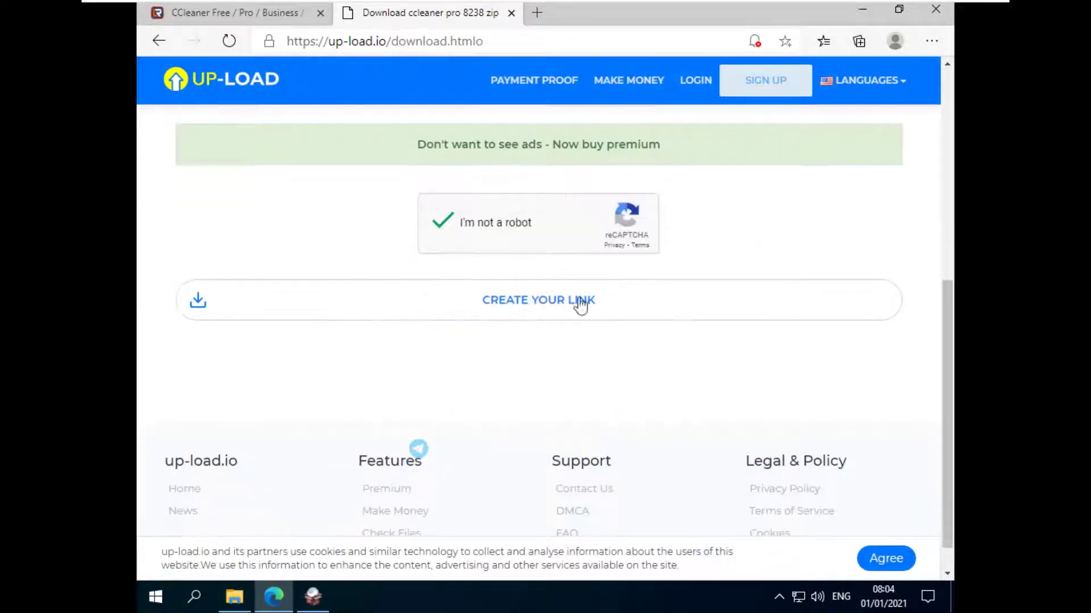
{"action": "left_click", "coordinate": [511, 339]}
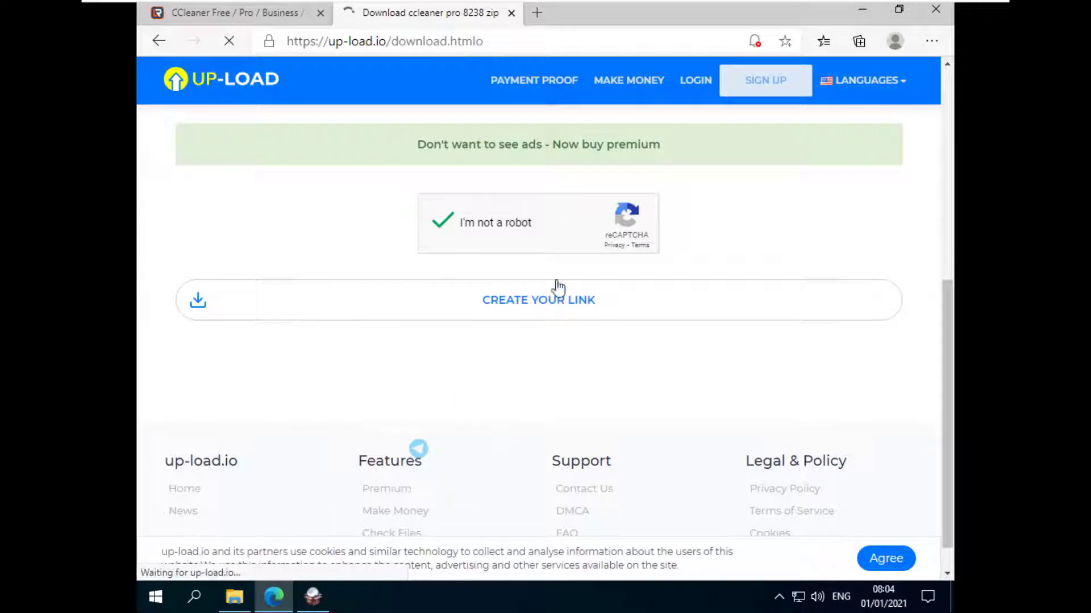
{"action": "left_click", "coordinate": [508, 365]}
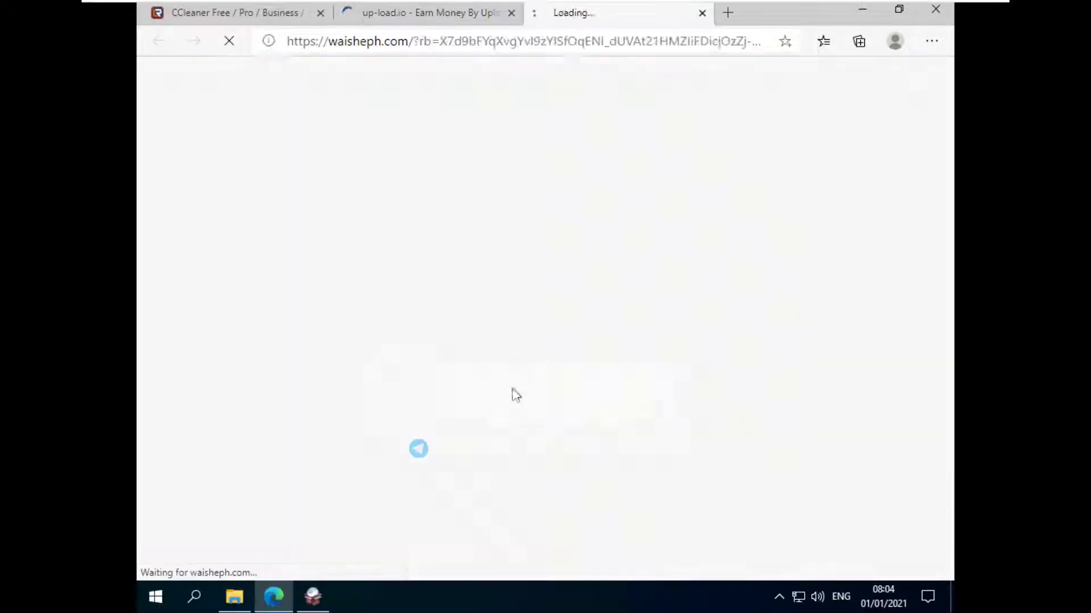
{"action": "left_click", "coordinate": [702, 12]}
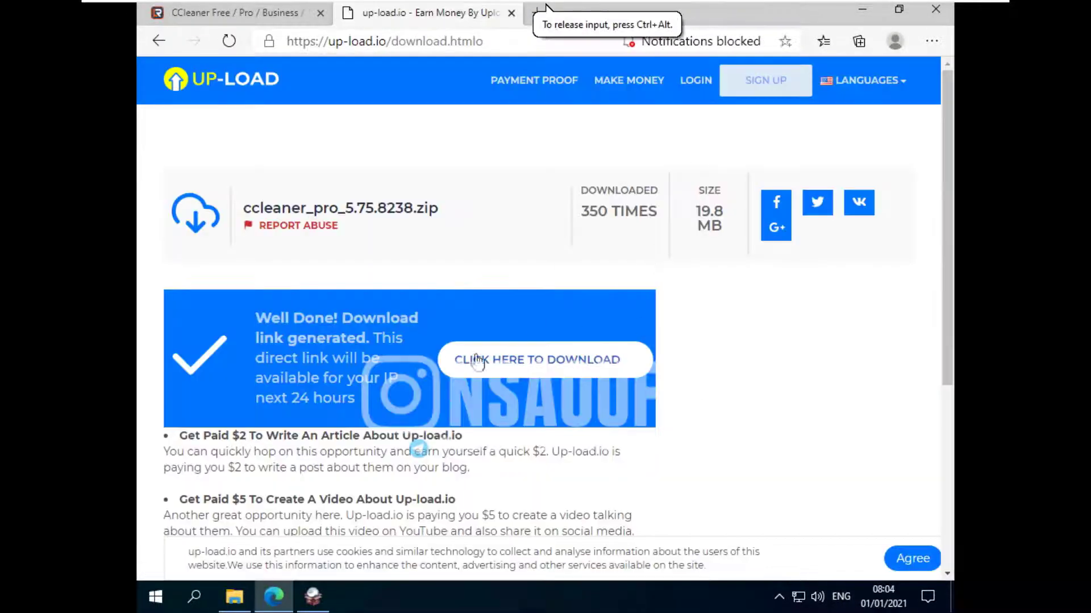
{"action": "left_click", "coordinate": [480, 360]}
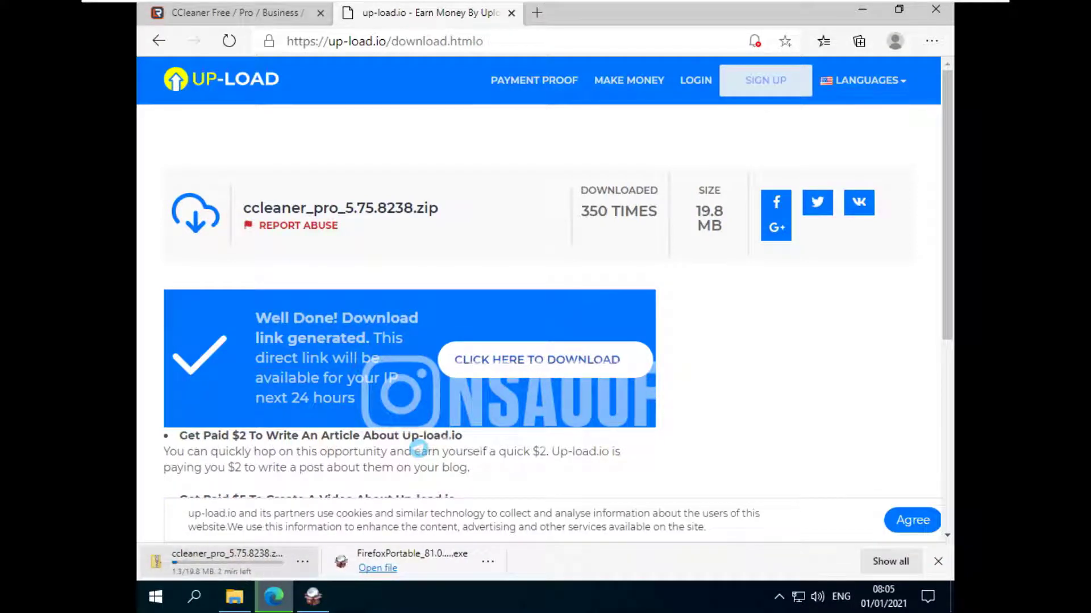
Clear the desktop by minimizing the browser and the Downloads window and closing the Firefox Portable installer.
{"action": "left_click", "coordinate": [862, 9]}
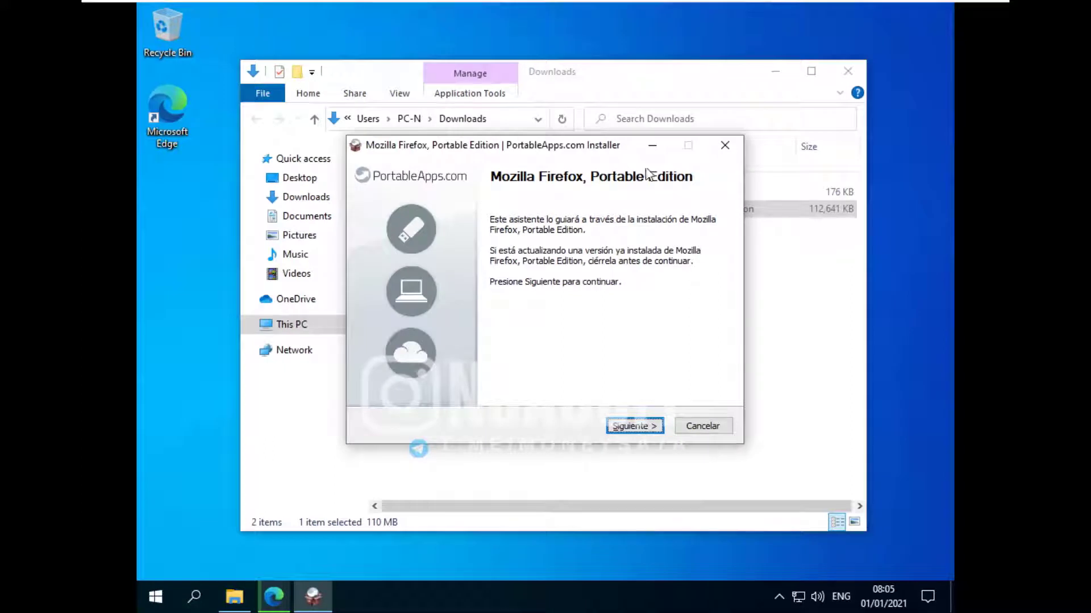
{"action": "left_click", "coordinate": [725, 145]}
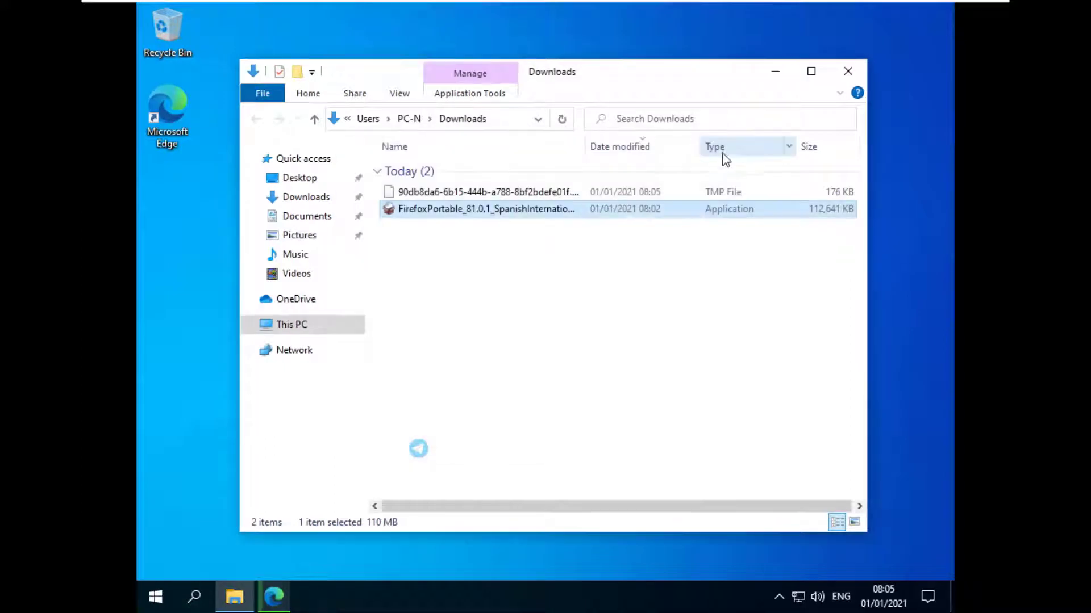
{"action": "left_click", "coordinate": [775, 74]}
Create a new folder on the desktop and place it directly below the Microsoft Edge icon.
{"action": "right_click", "coordinate": [166, 206]}
{"action": "mouse_move", "coordinate": [247, 322]}
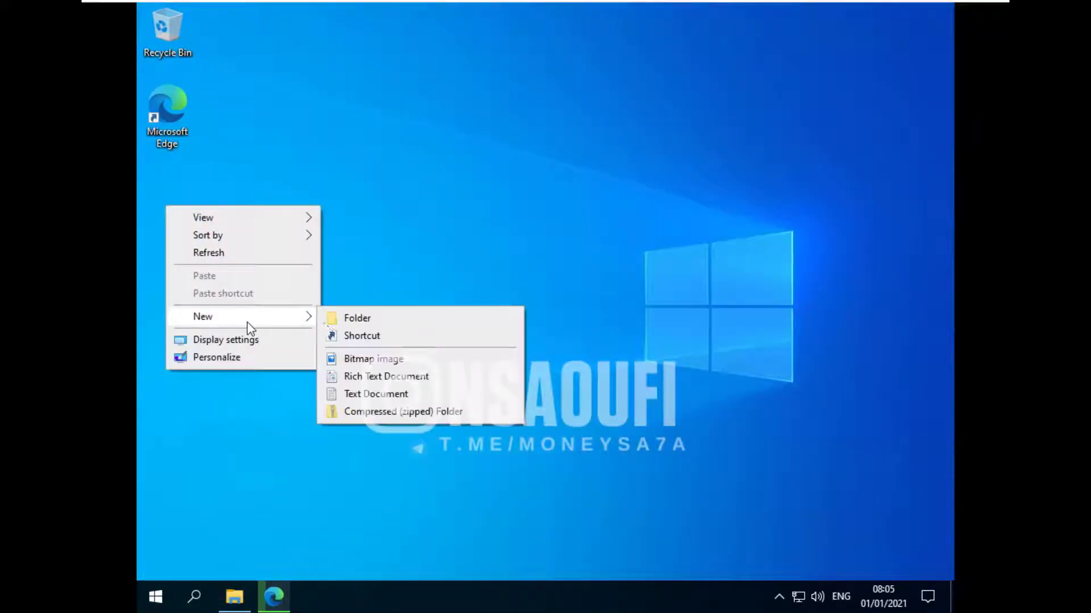
{"action": "left_click", "coordinate": [358, 319]}
{"action": "left_click", "coordinate": [186, 203]}
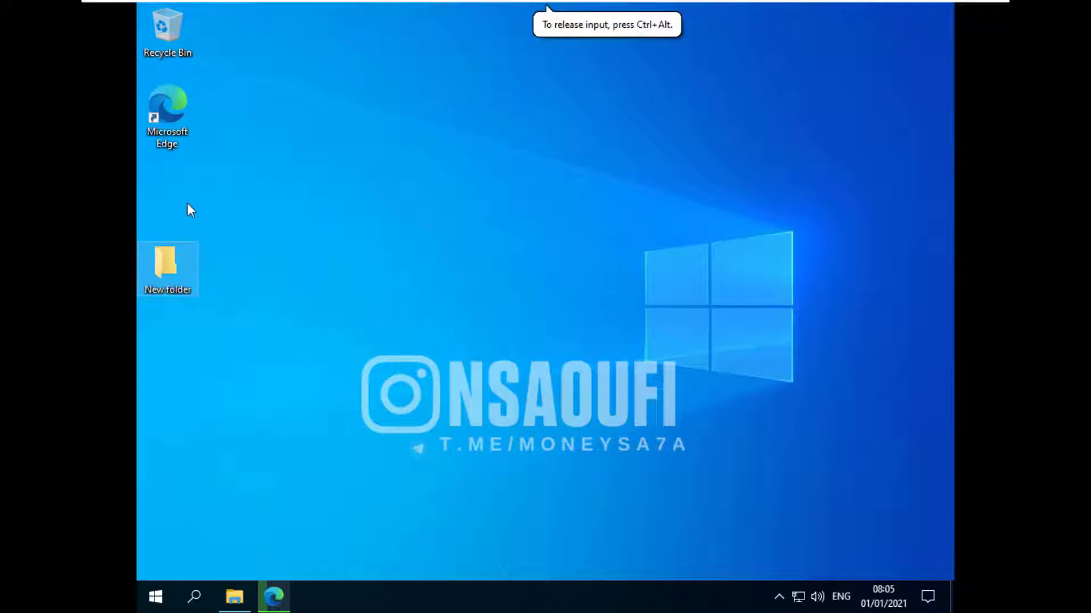
{"action": "left_click_drag", "start_coordinate": [166, 266], "coordinate": [175, 205]}
{"action": "right_click", "coordinate": [175, 206]}
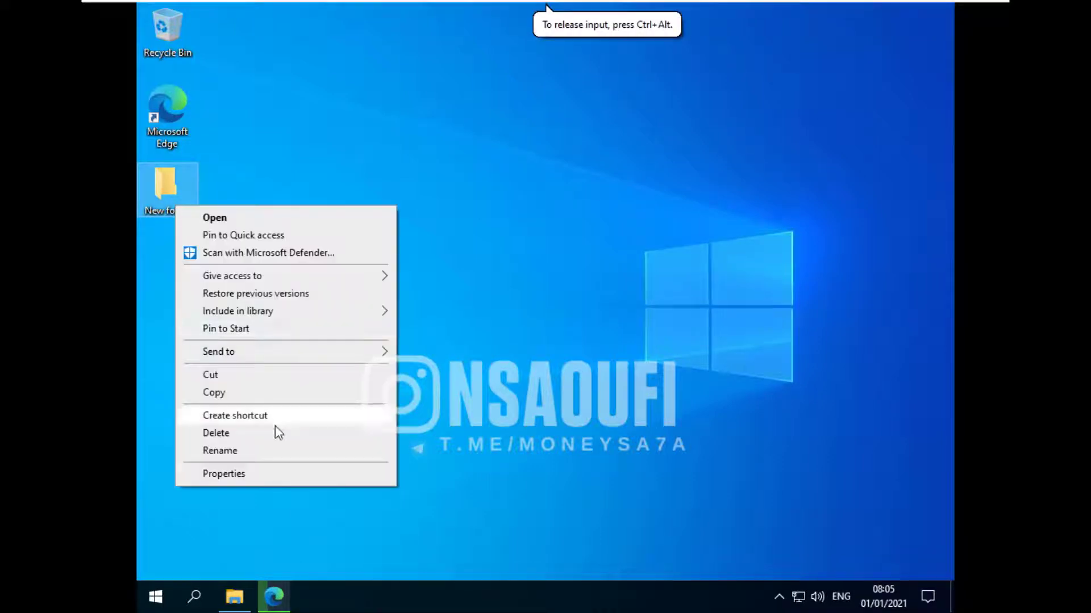
{"action": "left_click", "coordinate": [250, 475]}
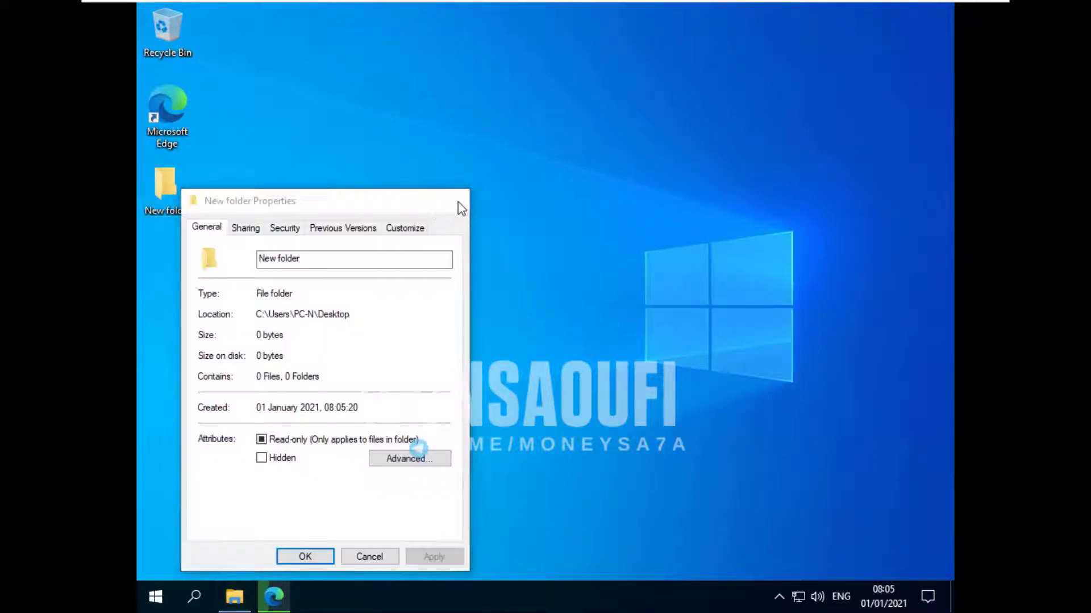
{"action": "left_click", "coordinate": [458, 203]}
{"action": "double_click", "coordinate": [172, 206]}
{"action": "right_click", "coordinate": [173, 194]}
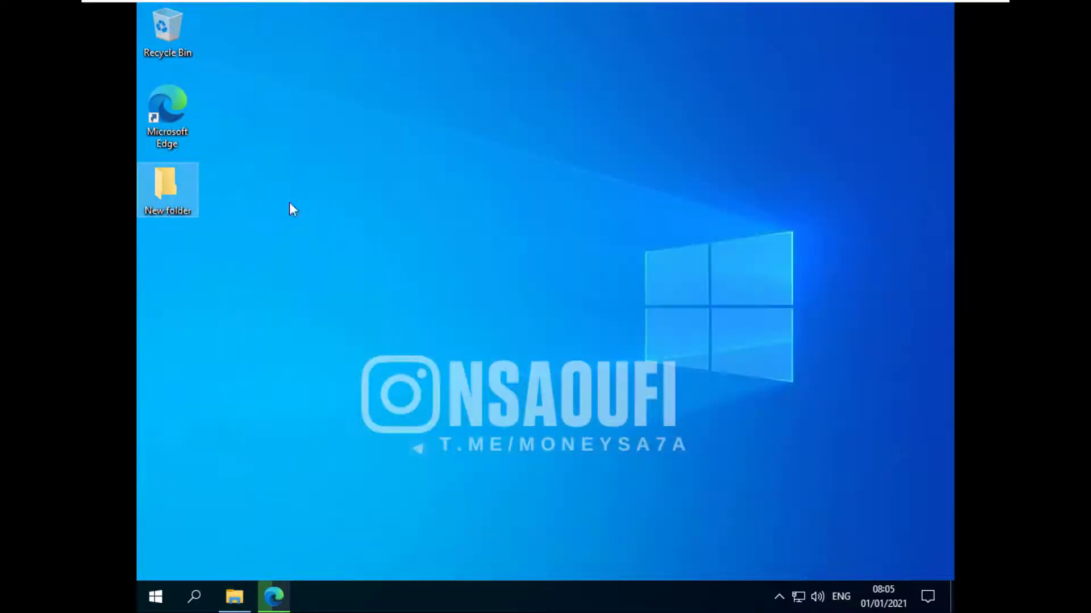
Rename the new folder on the desktop as usr1.
{"action": "right_click", "coordinate": [186, 189]}
{"action": "left_click", "coordinate": [251, 439]}
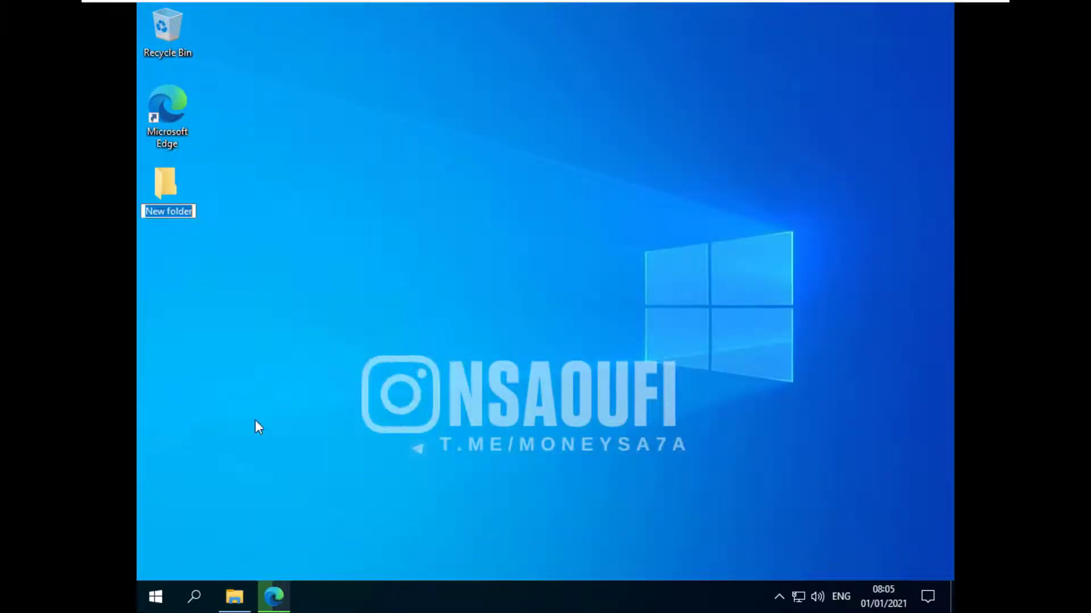
{"action": "type", "text": "us"}
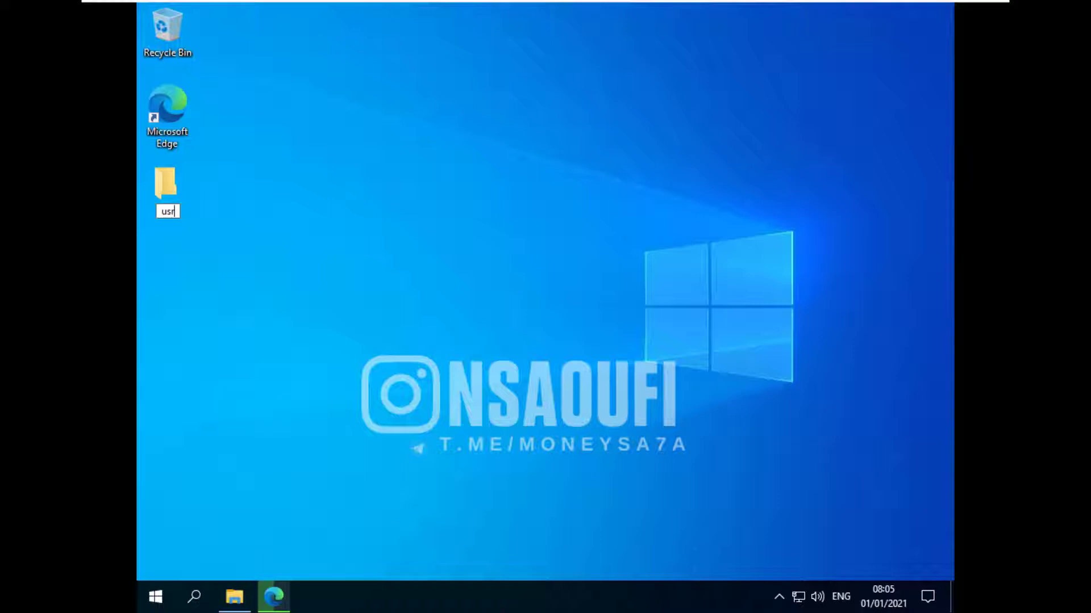
{"action": "type", "text": "r"}
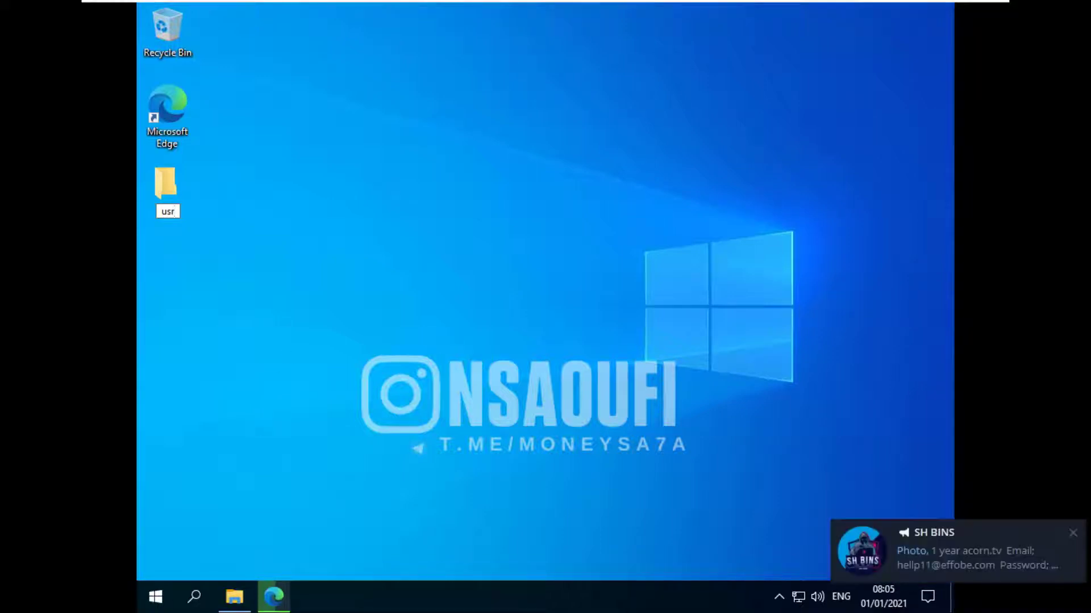
{"action": "type", "text": "1"}
{"action": "left_click", "coordinate": [194, 216]}
Open the usr1 folder and create a subfolder named products in it.
{"action": "double_click", "coordinate": [170, 187]}
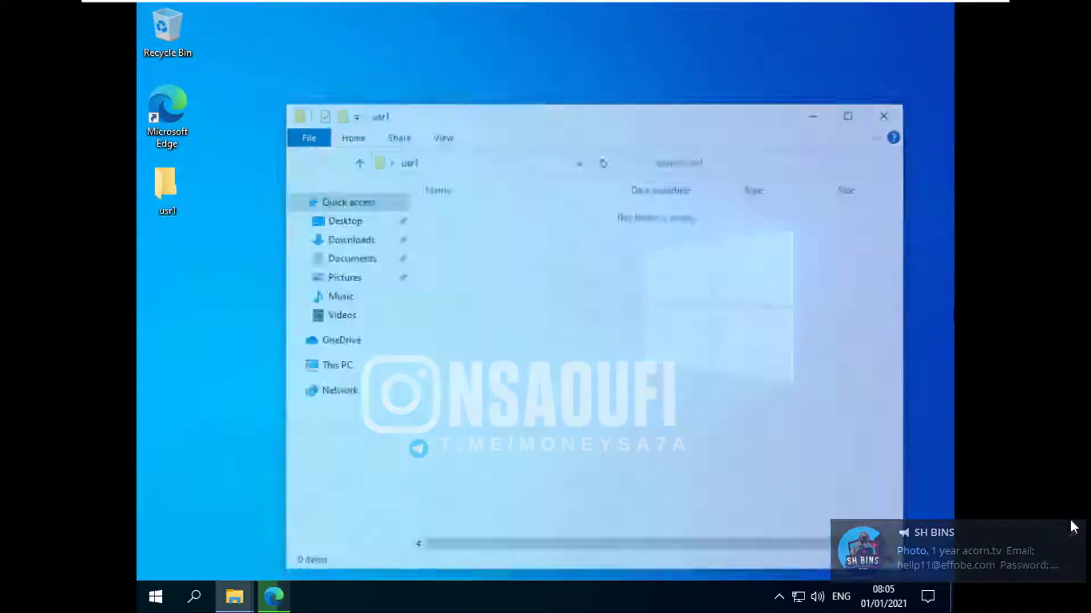
{"action": "left_click_drag", "start_coordinate": [604, 114], "coordinate": [550, 89]}
{"action": "right_click", "coordinate": [425, 216]}
{"action": "mouse_move", "coordinate": [603, 417]}
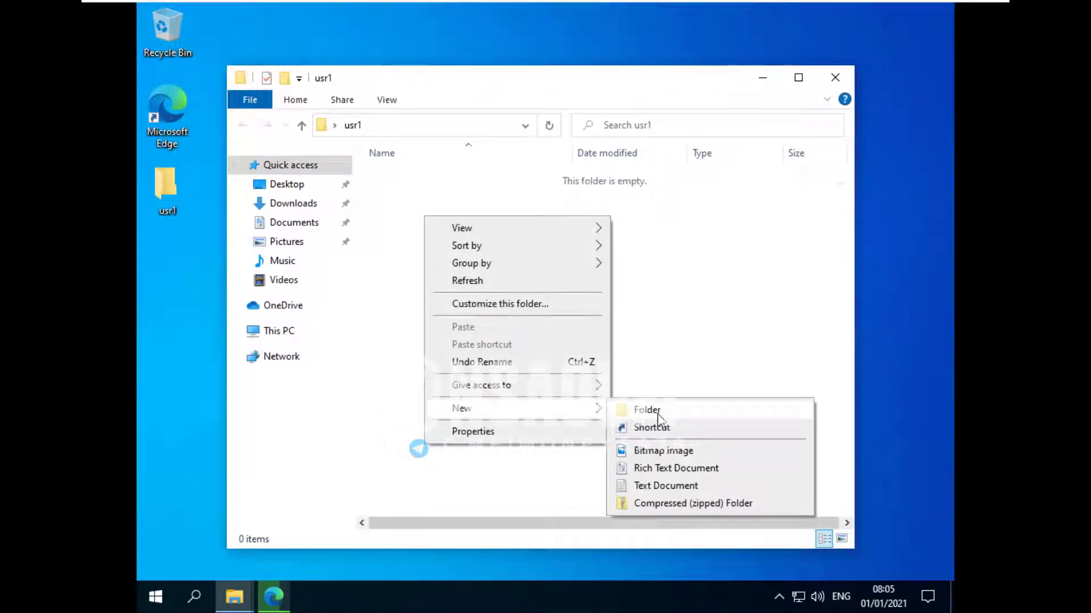
{"action": "left_click", "coordinate": [642, 410]}
{"action": "type", "text": "product"}
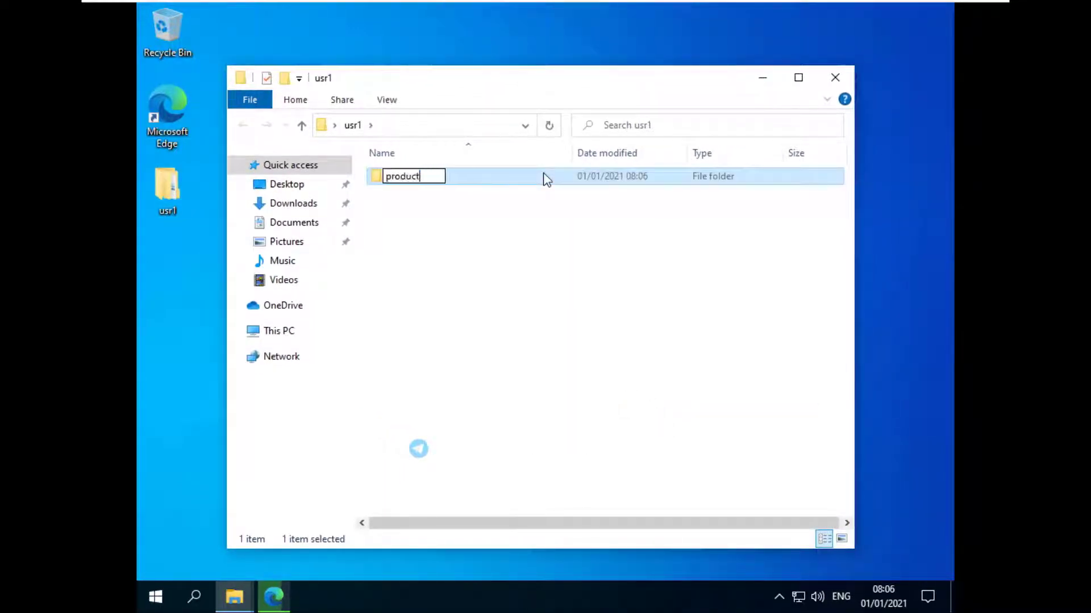
{"action": "type", "text": "s"}
{"action": "left_click", "coordinate": [438, 312]}
{"action": "right_click", "coordinate": [447, 250]}
{"action": "mouse_move", "coordinate": [564, 448]}
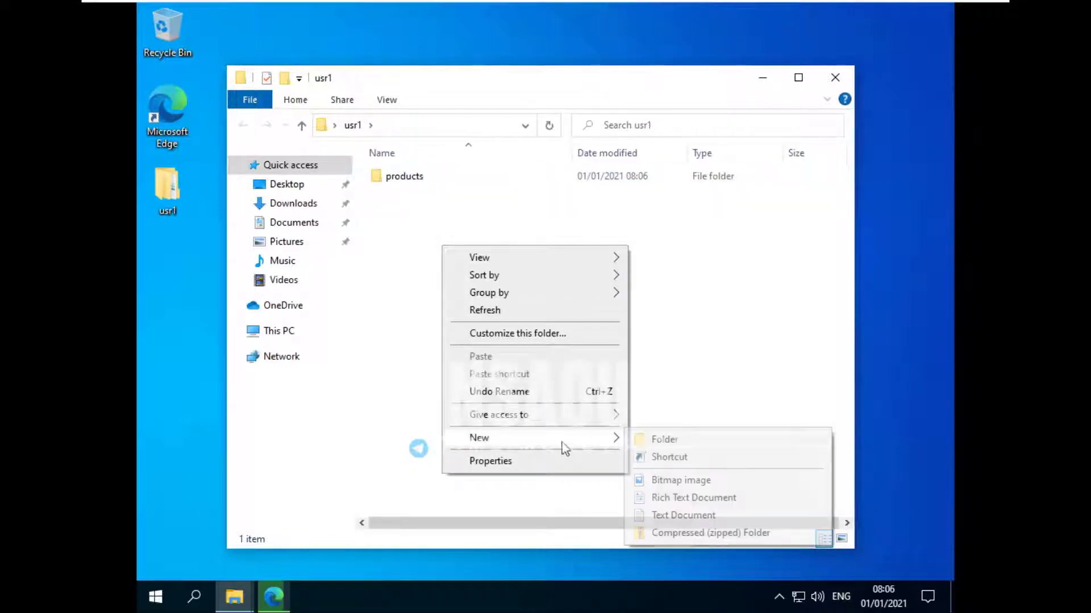
{"action": "left_click", "coordinate": [664, 439]}
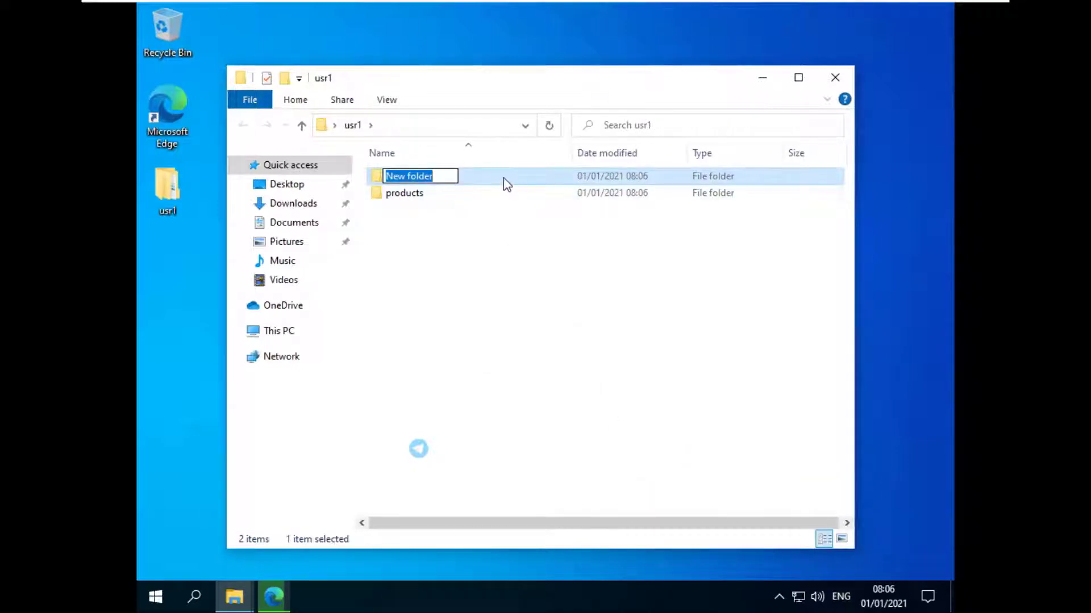
{"action": "key", "text": "Escape"}
{"action": "key", "text": "Delete"}
Create a text document named Infos in the usr1 folder and move the folder window up.
{"action": "right_click", "coordinate": [463, 215]}
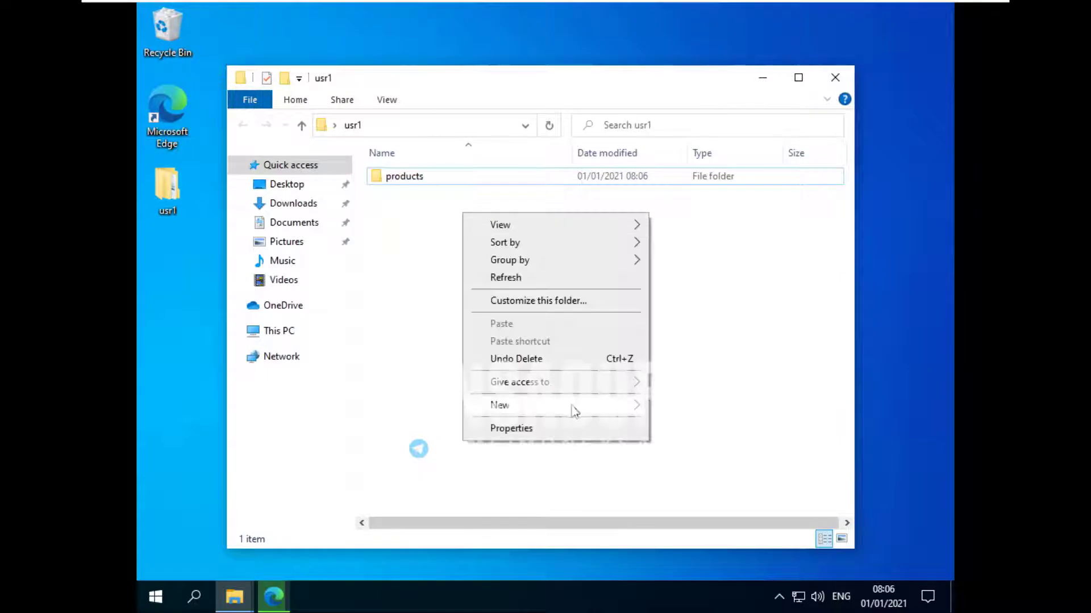
{"action": "mouse_move", "coordinate": [574, 409]}
{"action": "left_click", "coordinate": [691, 482]}
{"action": "type", "text": "Info"}
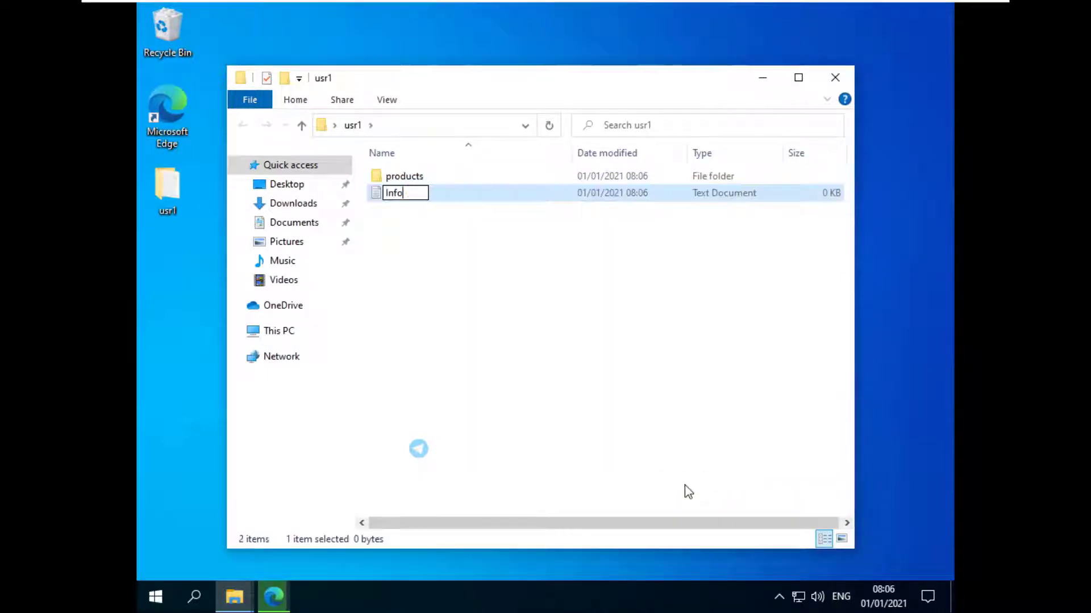
{"action": "type", "text": "s"}
{"action": "key", "text": "Return"}
{"action": "left_click_drag", "start_coordinate": [472, 85], "coordinate": [479, 34]}
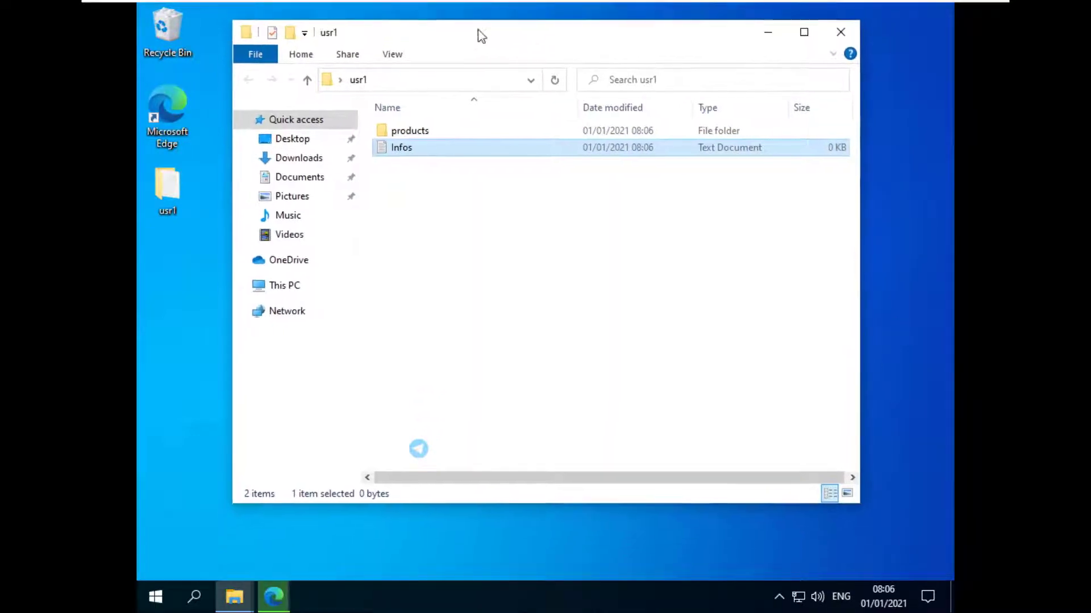
Check the CCleaner download in the browser, minimize it, and bring the Downloads folder window to the front.
{"action": "left_click", "coordinate": [267, 598]}
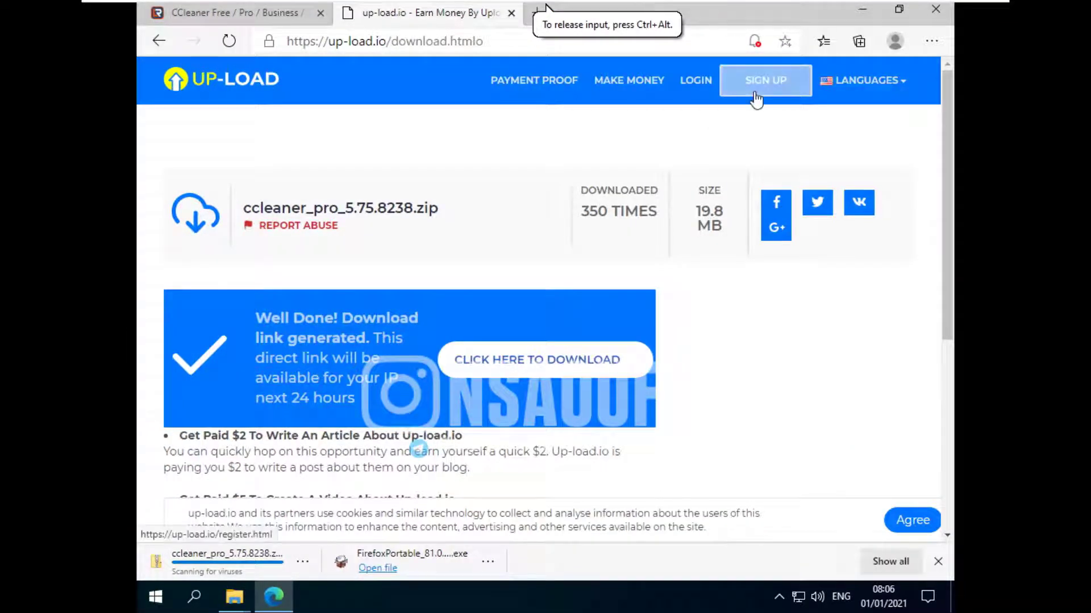
{"action": "left_click", "coordinate": [863, 9]}
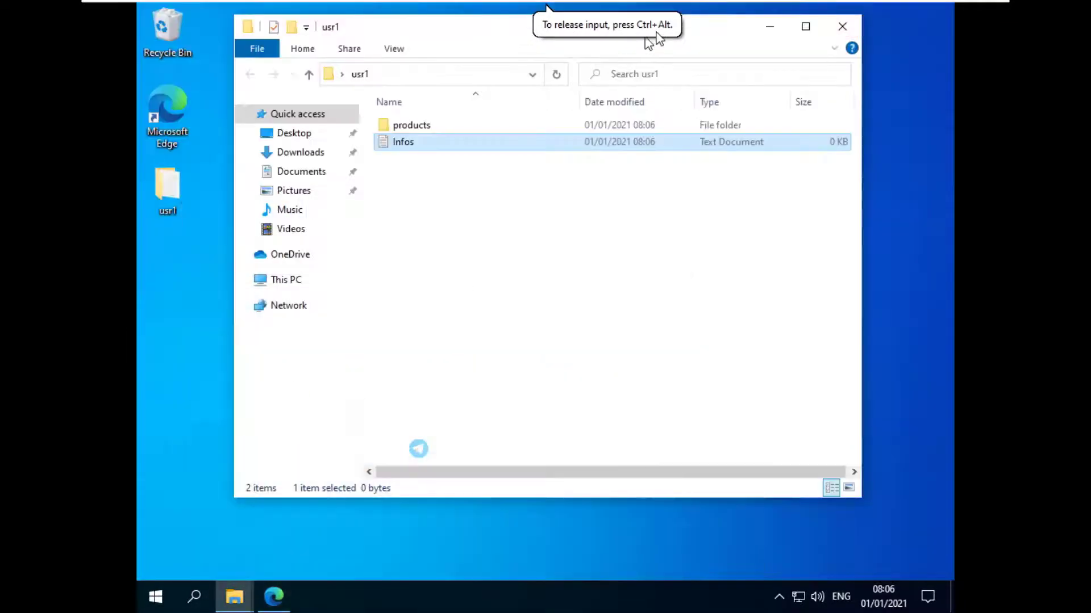
{"action": "left_click", "coordinate": [508, 256]}
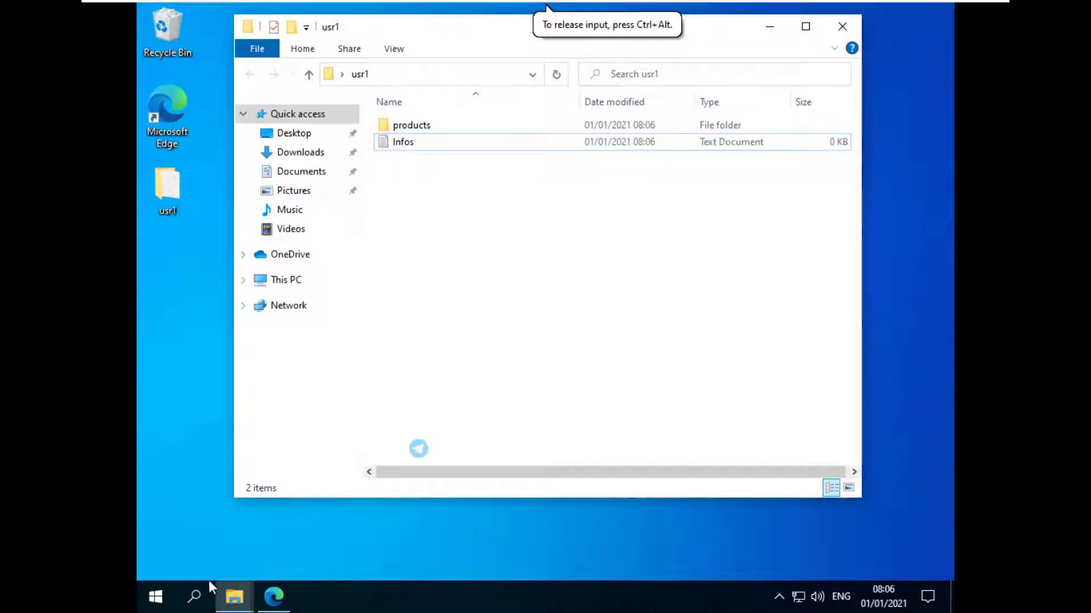
{"action": "left_click", "coordinate": [216, 506]}
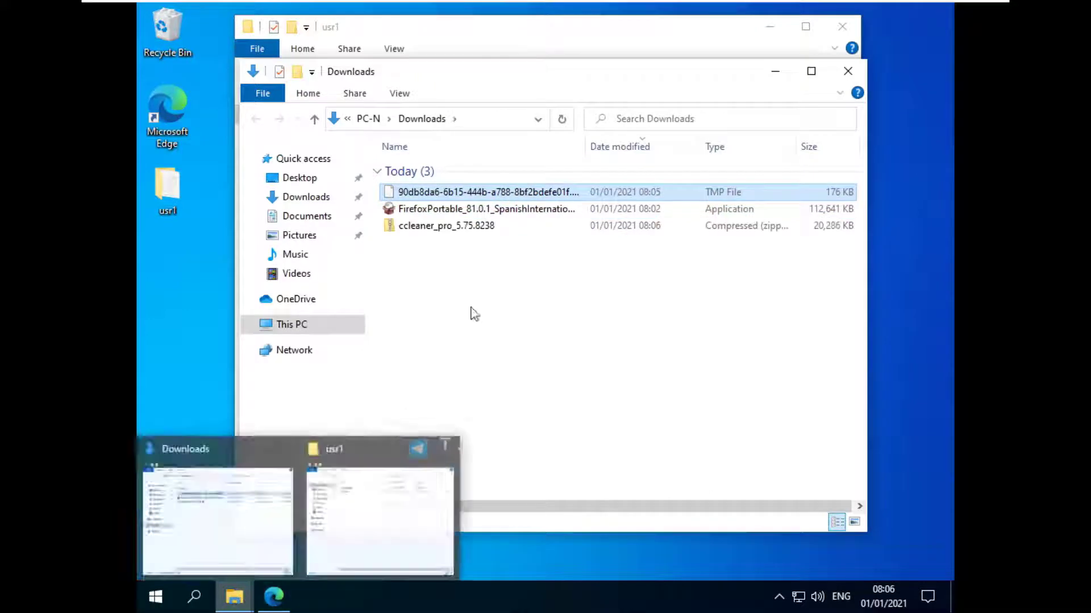
Open the ccleaner_pro_5.75.8238 archive in Downloads and extract all its files.
{"action": "left_click", "coordinate": [430, 209]}
{"action": "left_click", "coordinate": [431, 227]}
{"action": "double_click", "coordinate": [430, 228]}
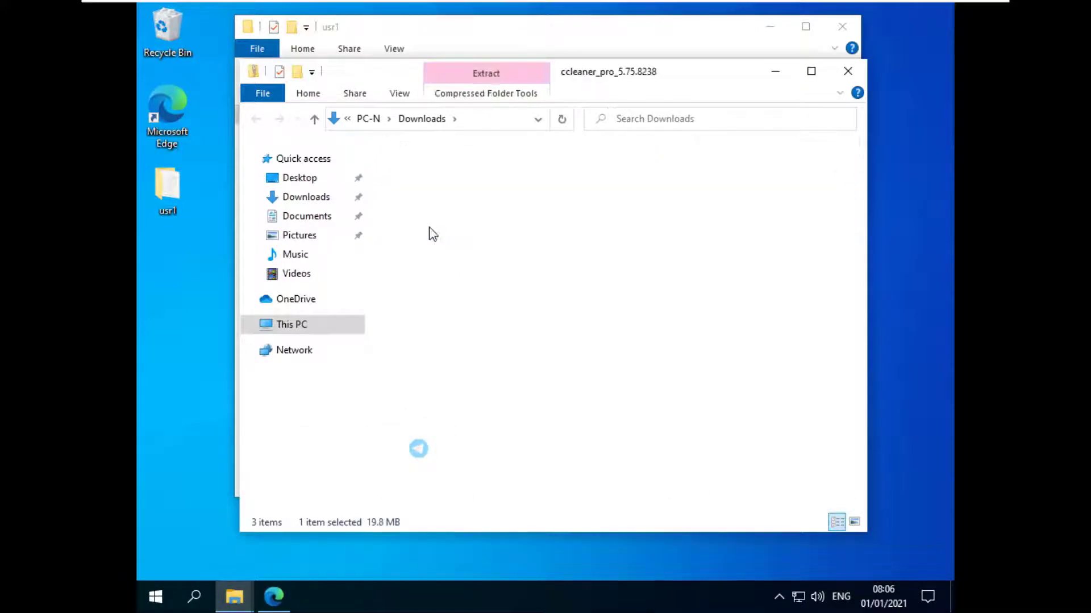
{"action": "double_click", "coordinate": [462, 237]}
{"action": "left_click", "coordinate": [514, 331]}
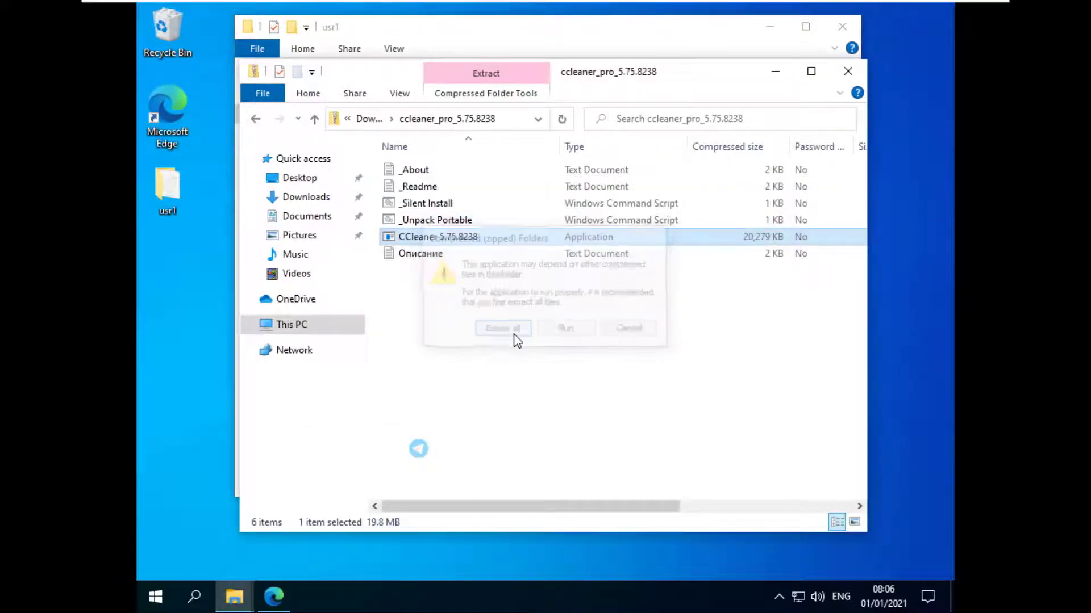
{"action": "left_click", "coordinate": [677, 450]}
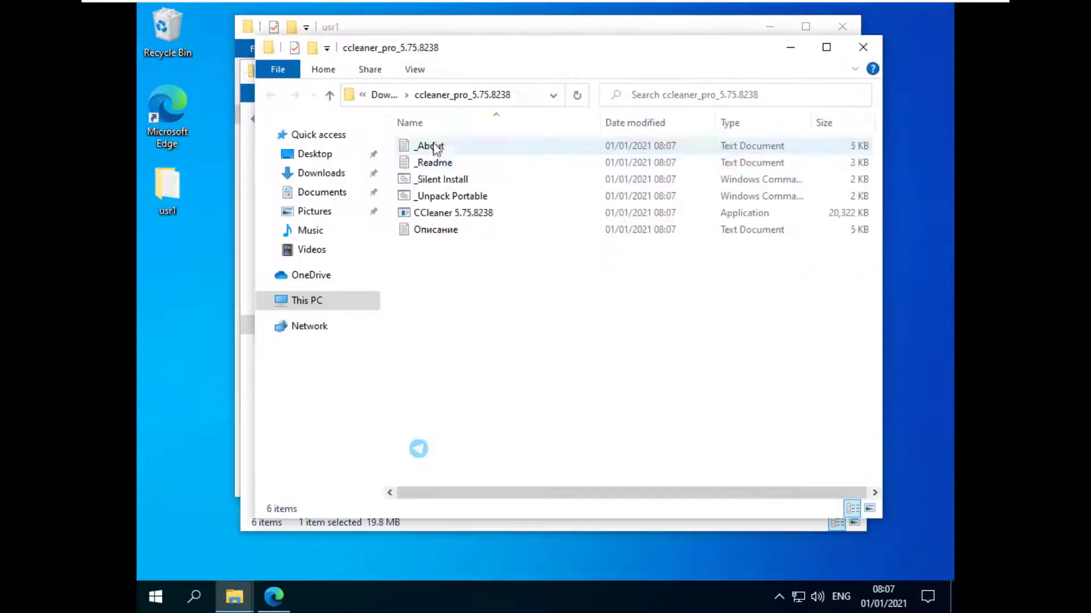
Run the extracted CCleaner 5.75.8238 application despite the SmartScreen block, allow its elevation, and close both CCleaner folder windows.
{"action": "double_click", "coordinate": [454, 214]}
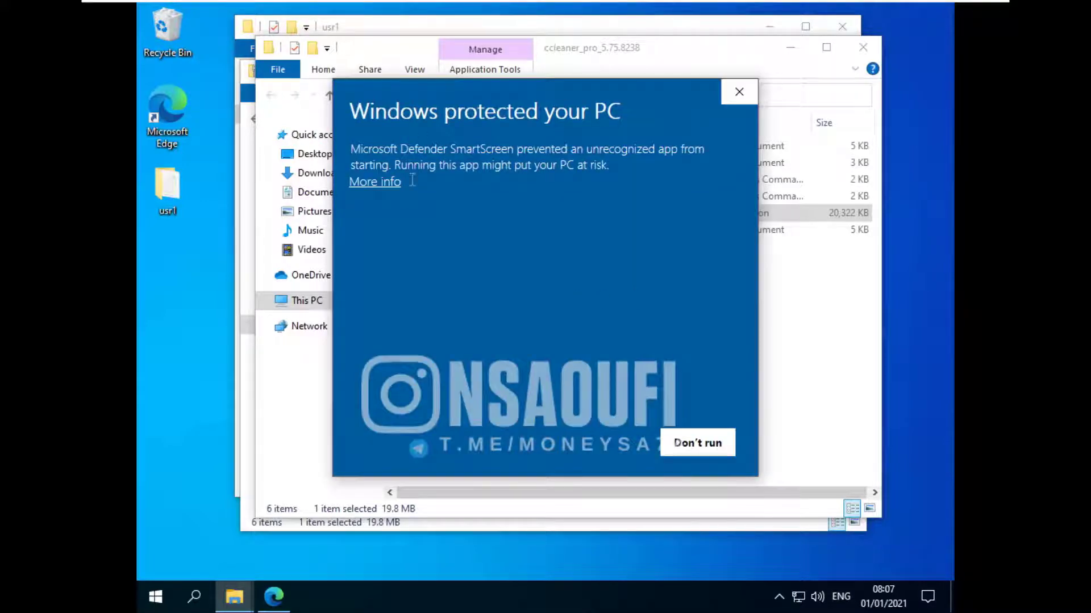
{"action": "left_click", "coordinate": [359, 192]}
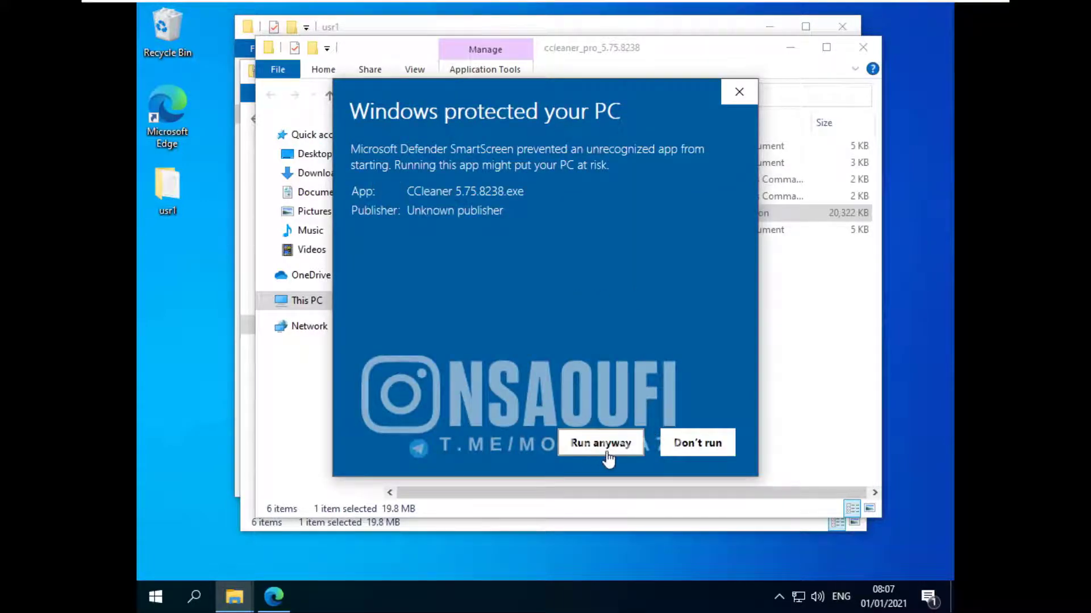
{"action": "left_click", "coordinate": [587, 451]}
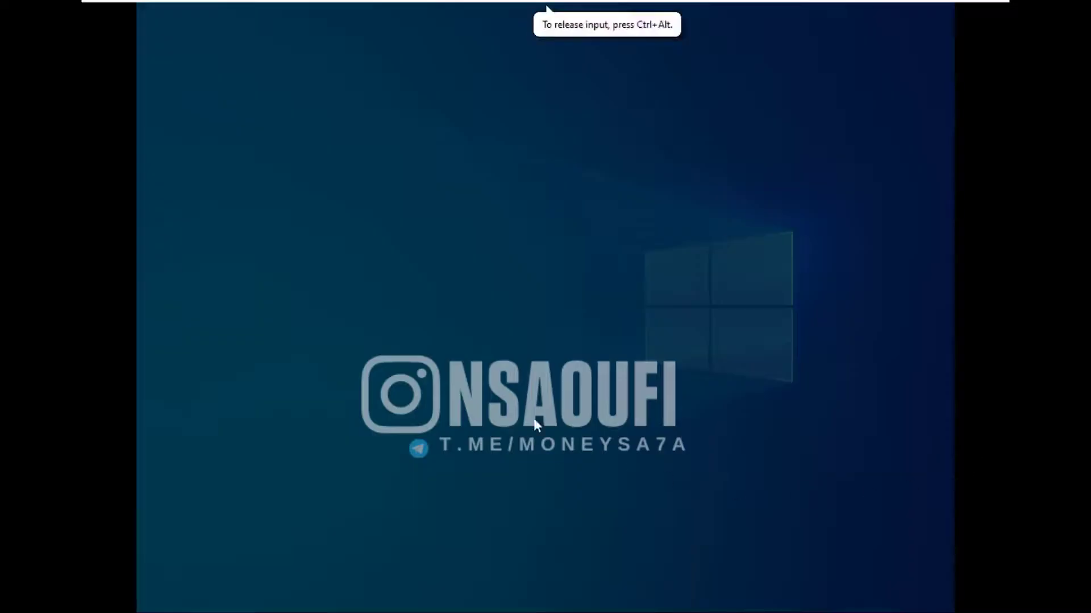
{"action": "left_click", "coordinate": [462, 418]}
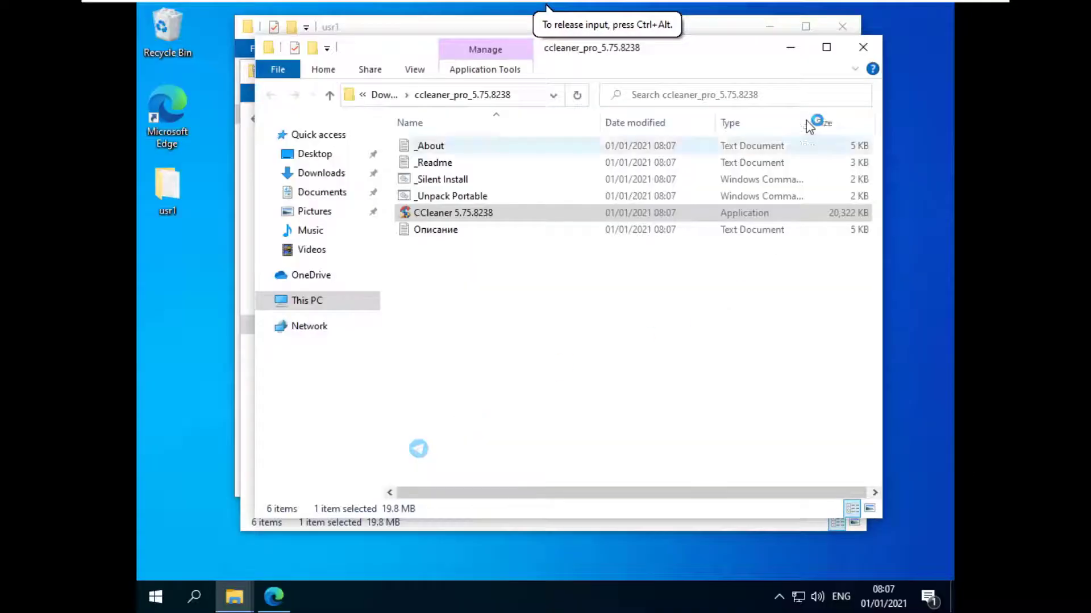
{"action": "left_click", "coordinate": [861, 50]}
{"action": "left_click", "coordinate": [850, 68]}
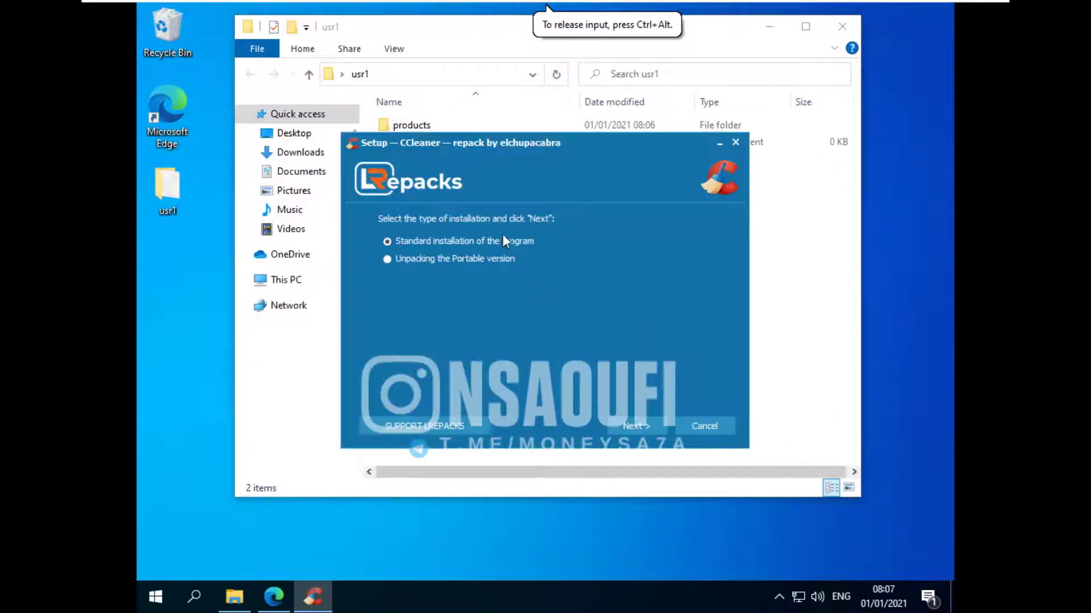
Install CCleaner Professional Edition as a standard installation in C:\Program Files\CCleaner, with full blocking and a desktop icon.
{"action": "left_click", "coordinate": [635, 427]}
{"action": "left_click", "coordinate": [635, 427]}
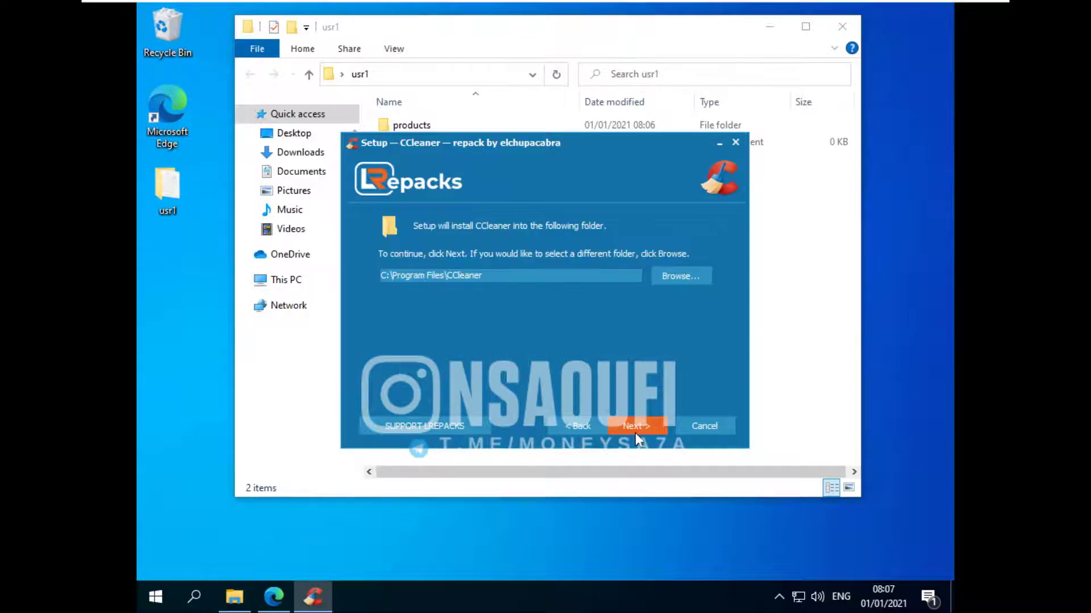
{"action": "left_click", "coordinate": [635, 428]}
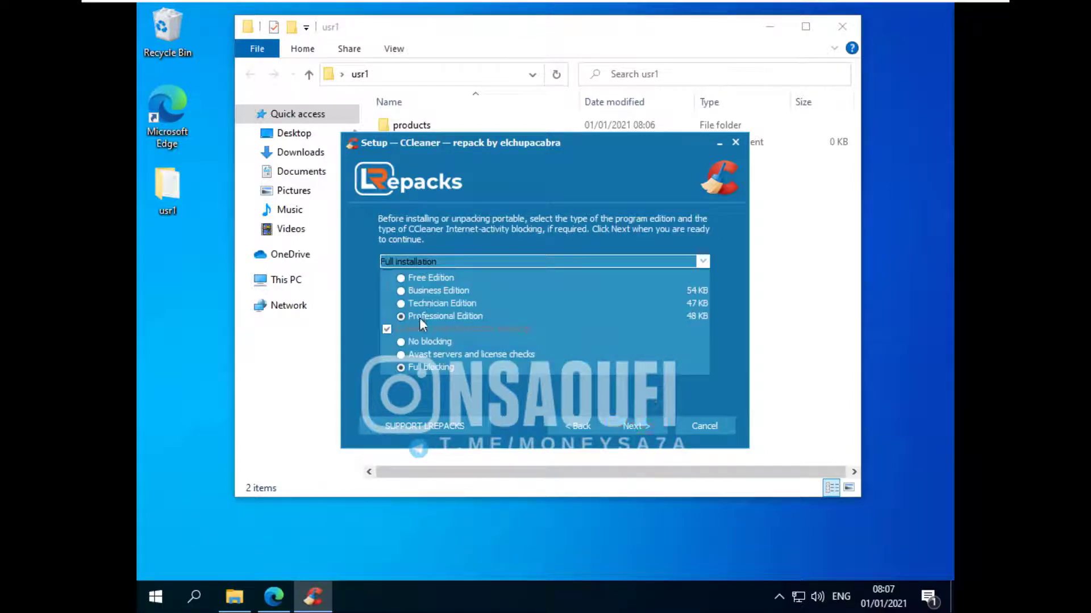
{"action": "left_click", "coordinate": [635, 426]}
{"action": "left_click", "coordinate": [635, 426]}
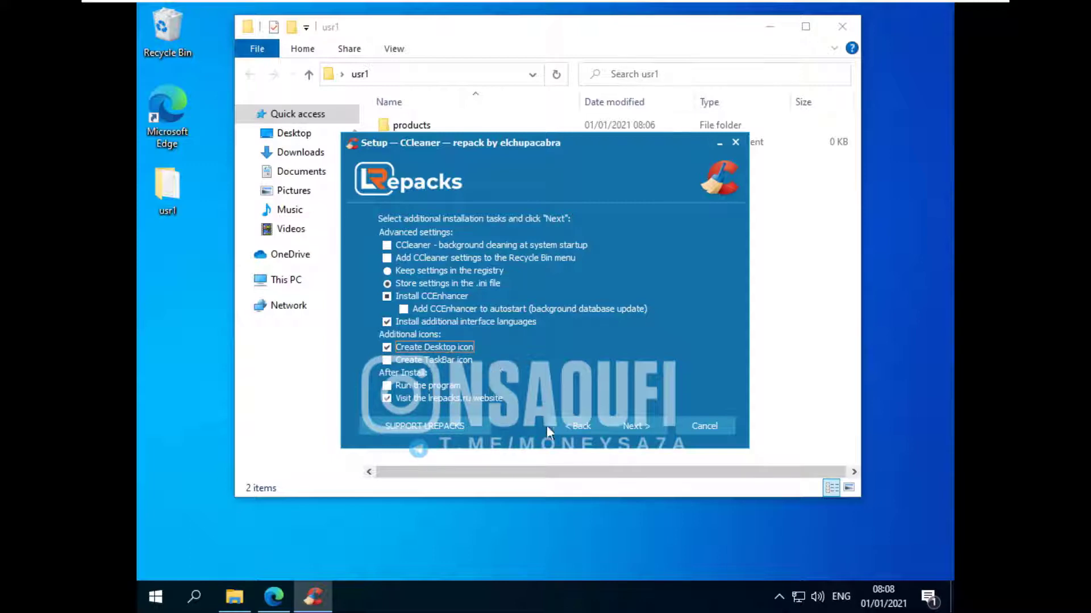
{"action": "left_click", "coordinate": [647, 426]}
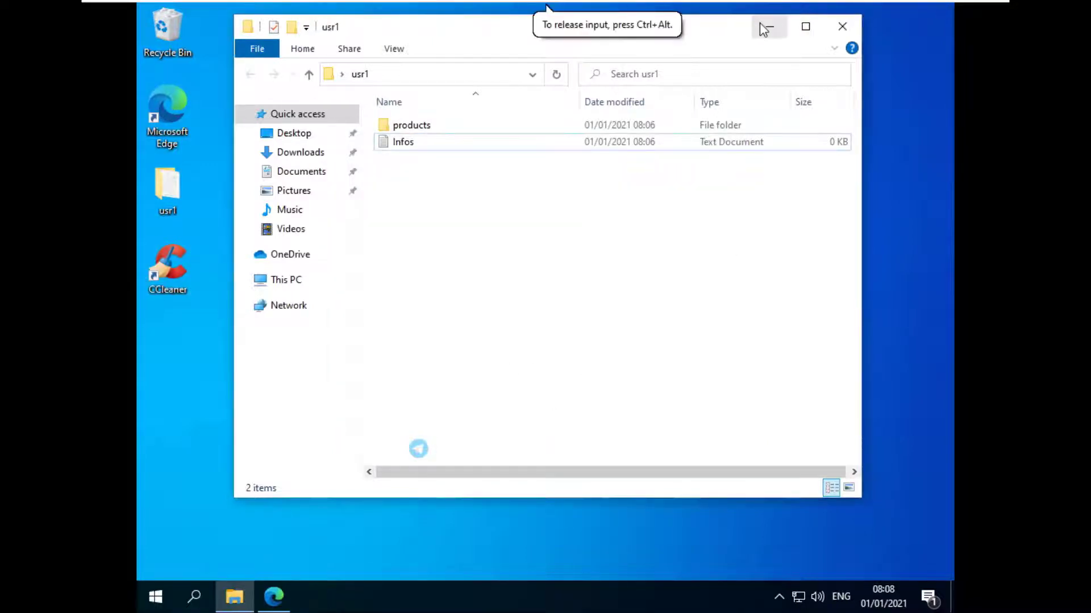
Move the Firefox Portable installer from the Downloads folder to the desktop below CCleaner, and close the folder window.
{"action": "left_click_drag", "start_coordinate": [704, 28], "coordinate": [738, 30]}
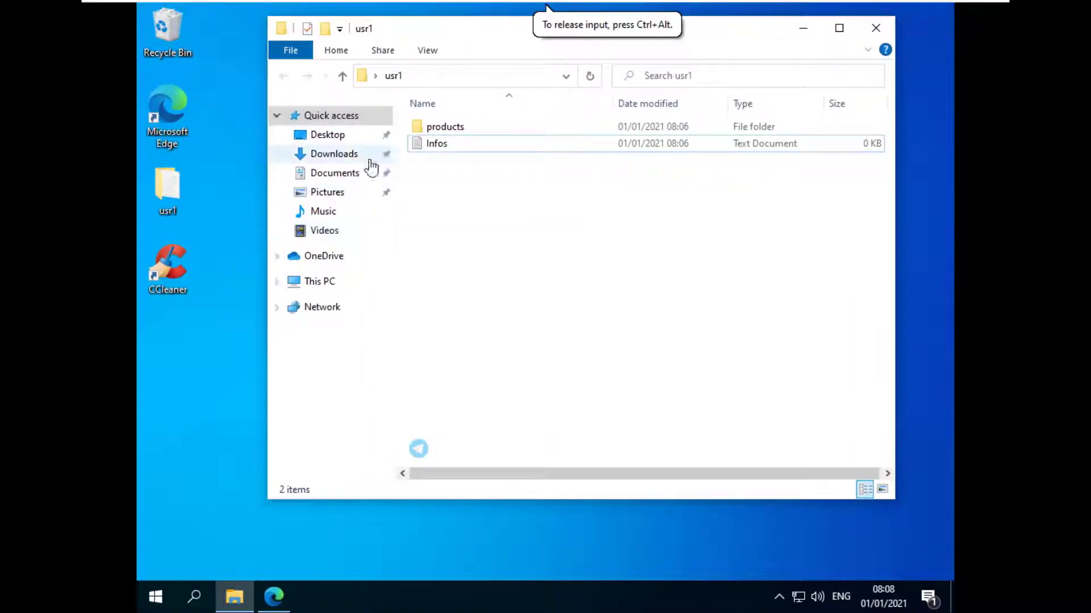
{"action": "left_click", "coordinate": [321, 154]}
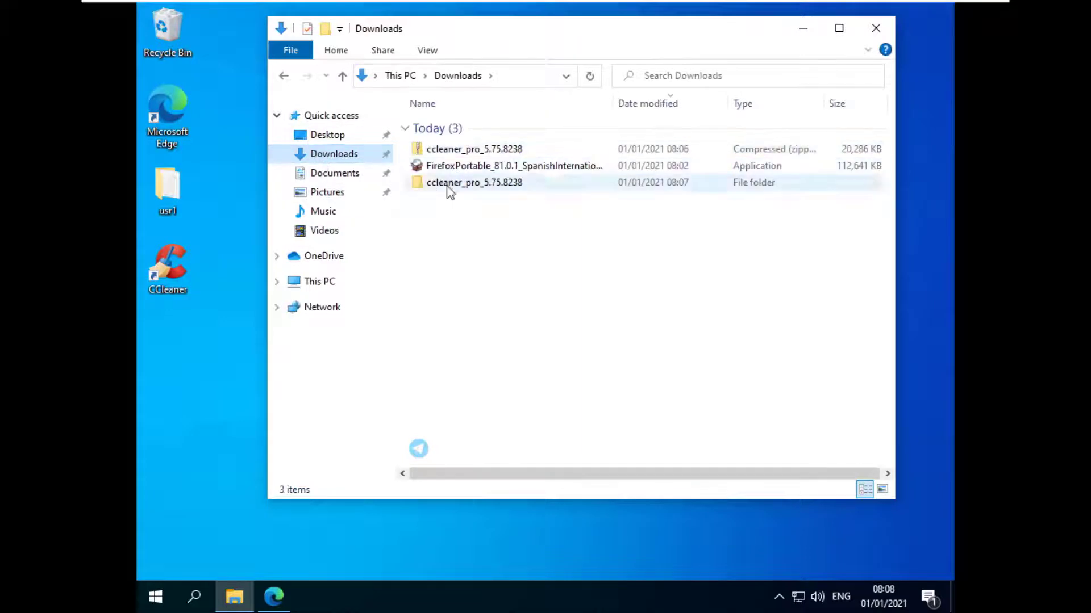
{"action": "left_click", "coordinate": [480, 168]}
{"action": "left_click_drag", "start_coordinate": [486, 180], "coordinate": [168, 369]}
{"action": "left_click", "coordinate": [890, 28]}
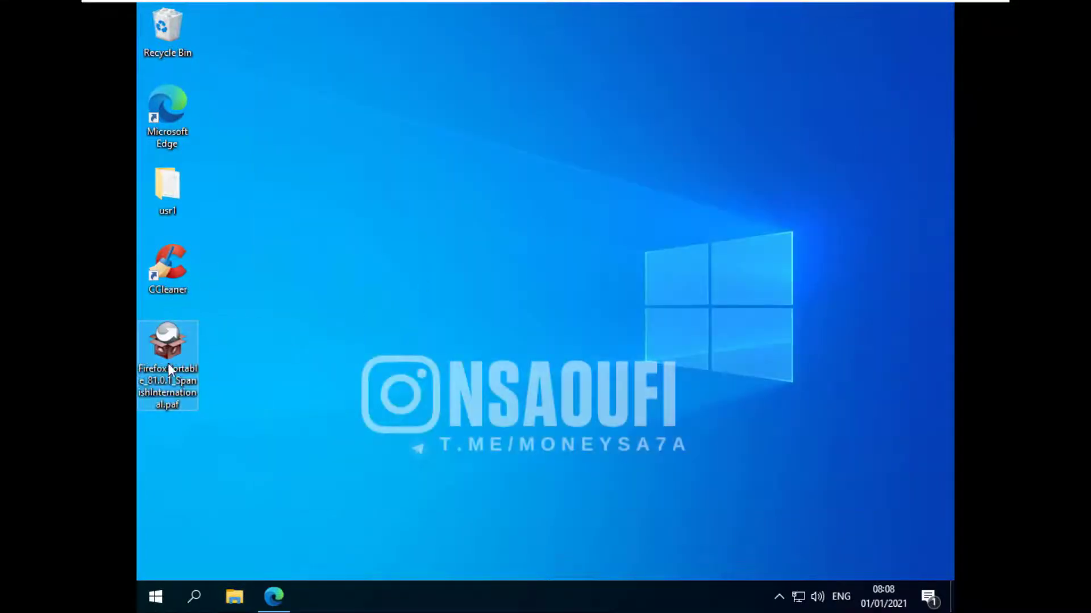
Install Mozilla Firefox, Portable Edition into the usr1 desktop folder, dismiss the notifications, and finish setup without launching the browser.
{"action": "double_click", "coordinate": [168, 365]}
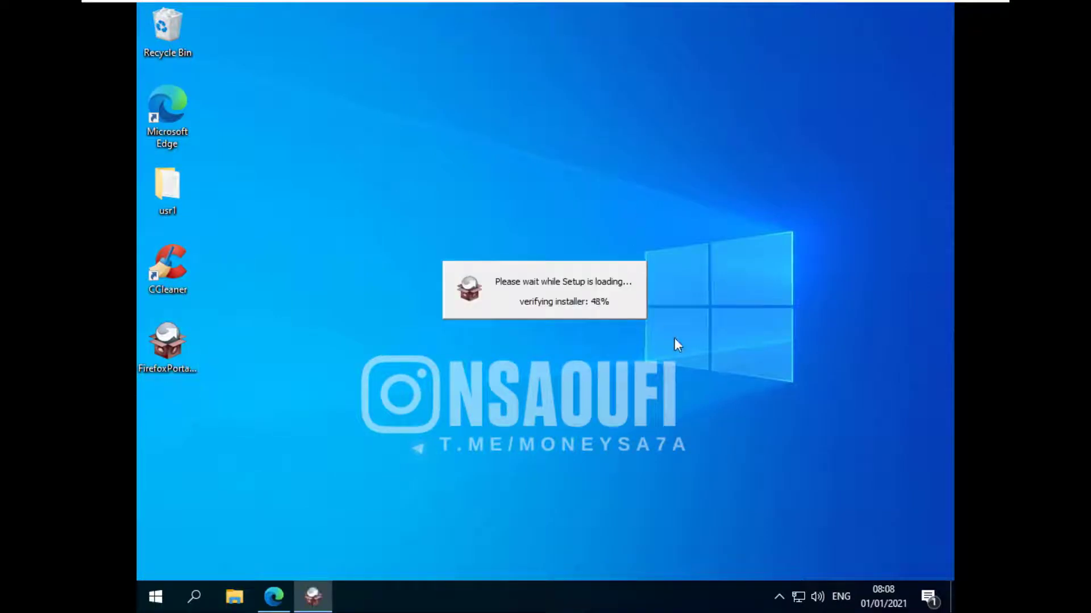
{"action": "left_click", "coordinate": [633, 427]}
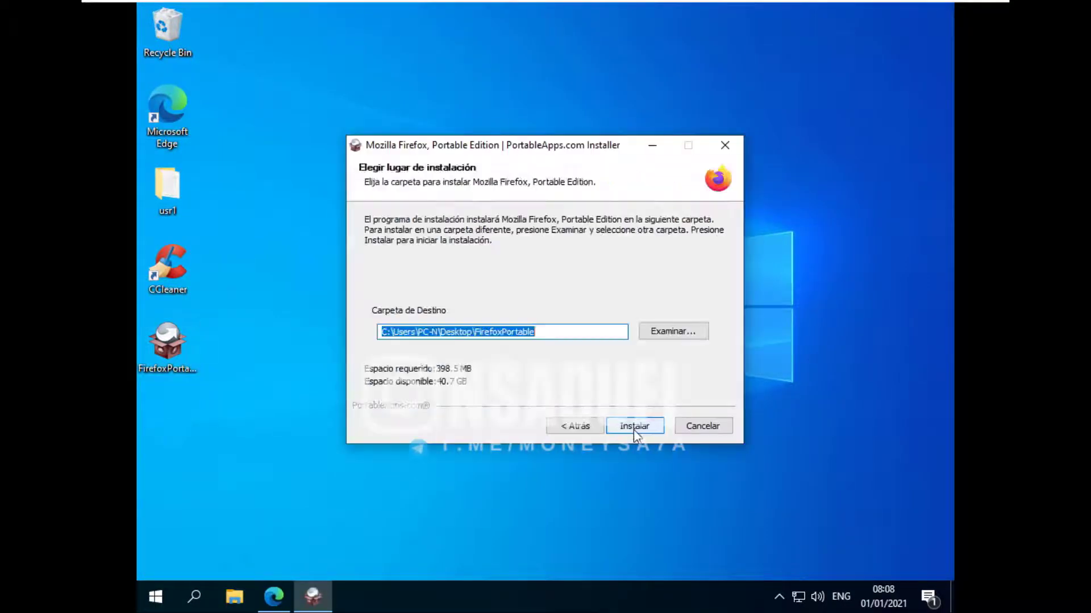
{"action": "left_click", "coordinate": [675, 333]}
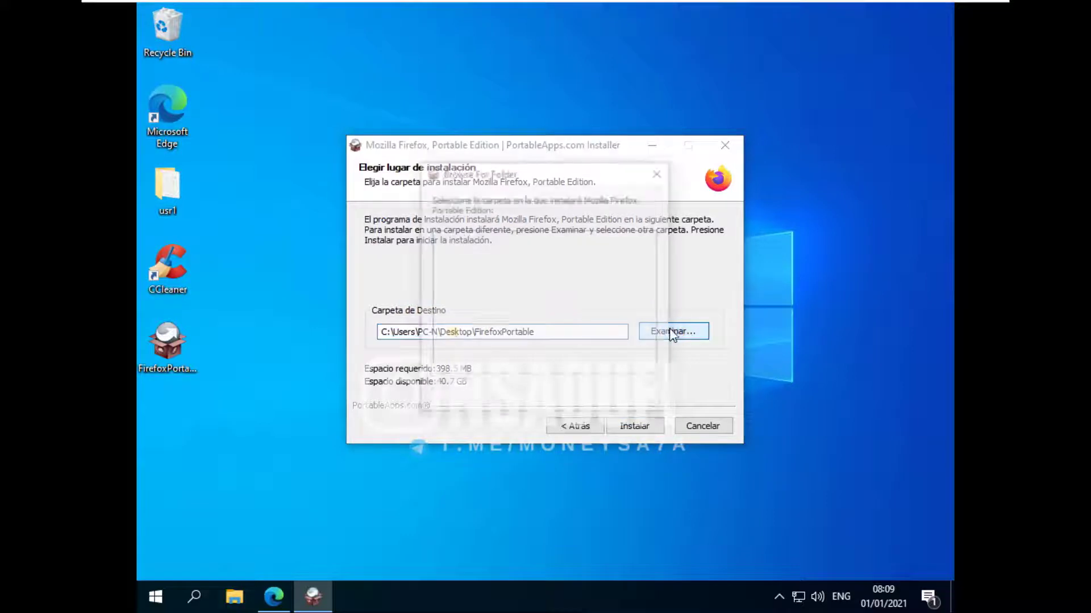
{"action": "left_click", "coordinate": [472, 335]}
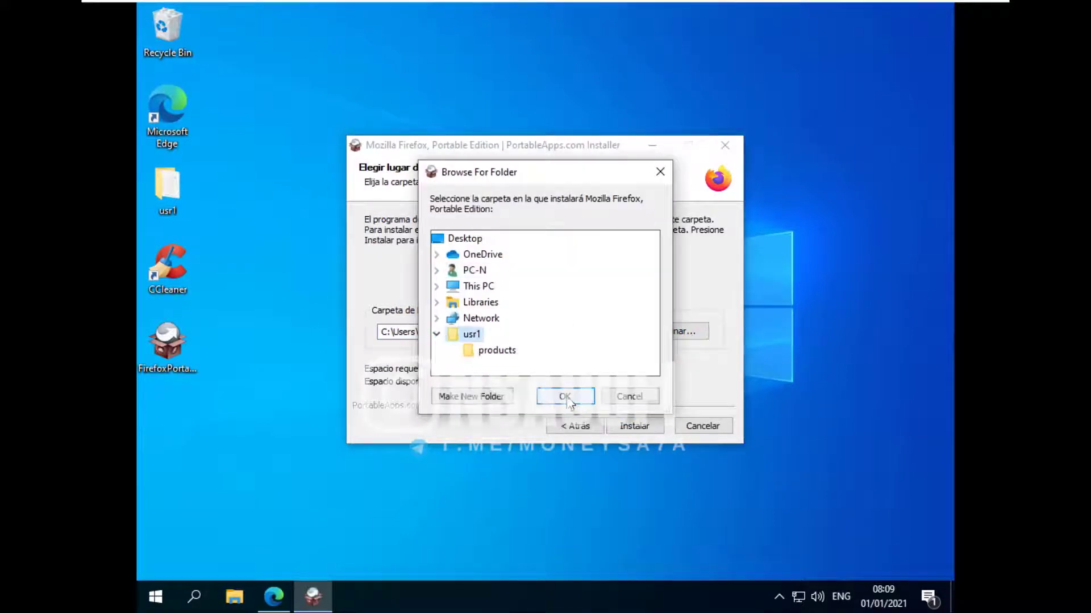
{"action": "left_click", "coordinate": [565, 397]}
{"action": "left_click", "coordinate": [634, 426]}
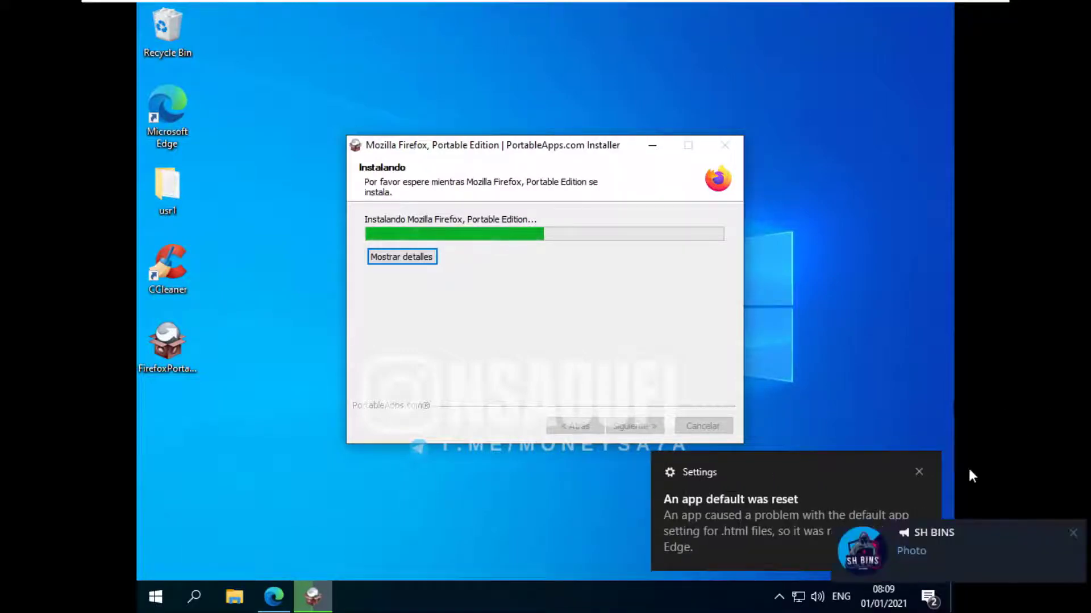
{"action": "left_click", "coordinate": [1073, 533]}
{"action": "left_click", "coordinate": [918, 472]}
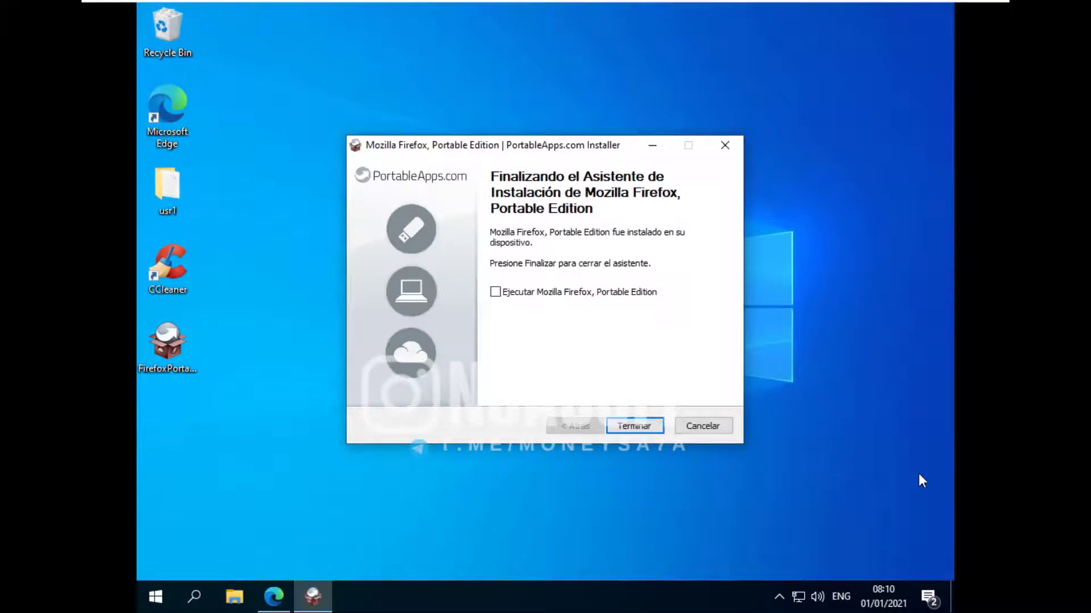
{"action": "left_click", "coordinate": [638, 433]}
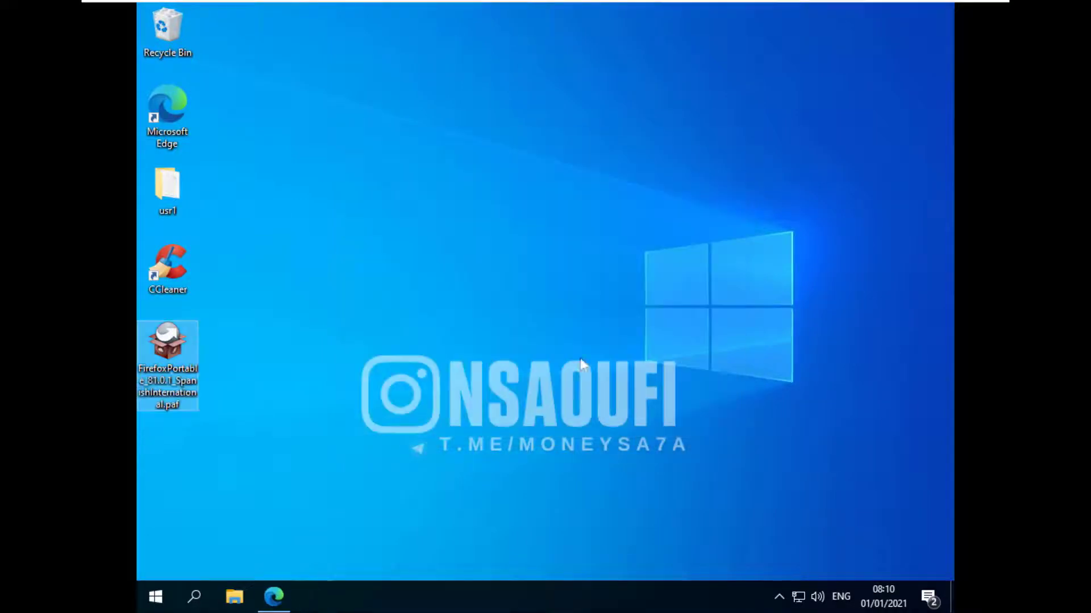
Check the installed FirefoxPortable folder inside usr1, return to usr1, and minimize the folder window.
{"action": "double_click", "coordinate": [166, 193]}
{"action": "double_click", "coordinate": [469, 126]}
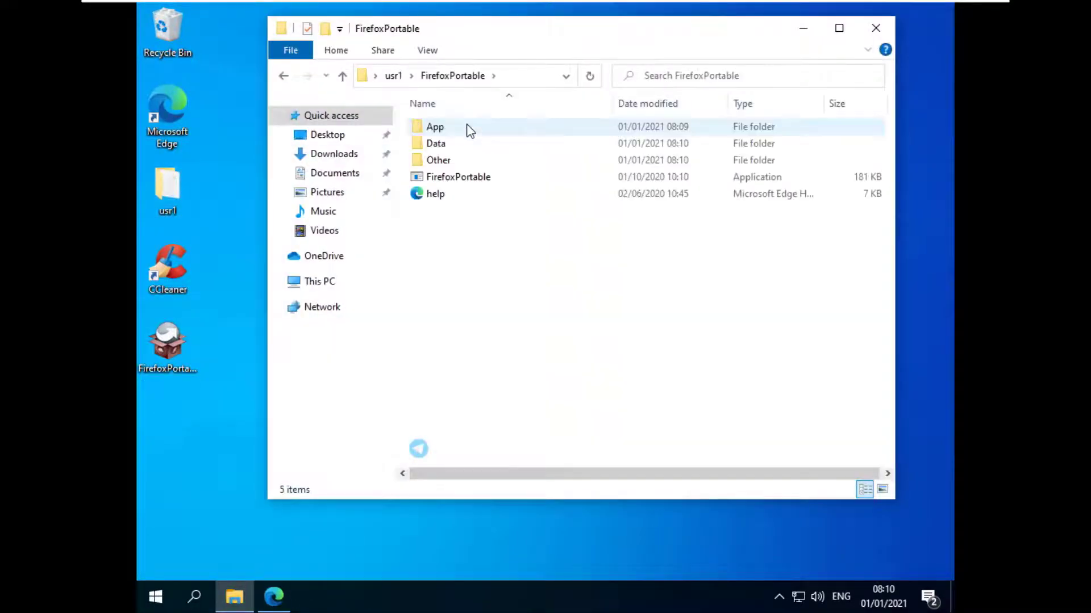
{"action": "left_click", "coordinate": [392, 76]}
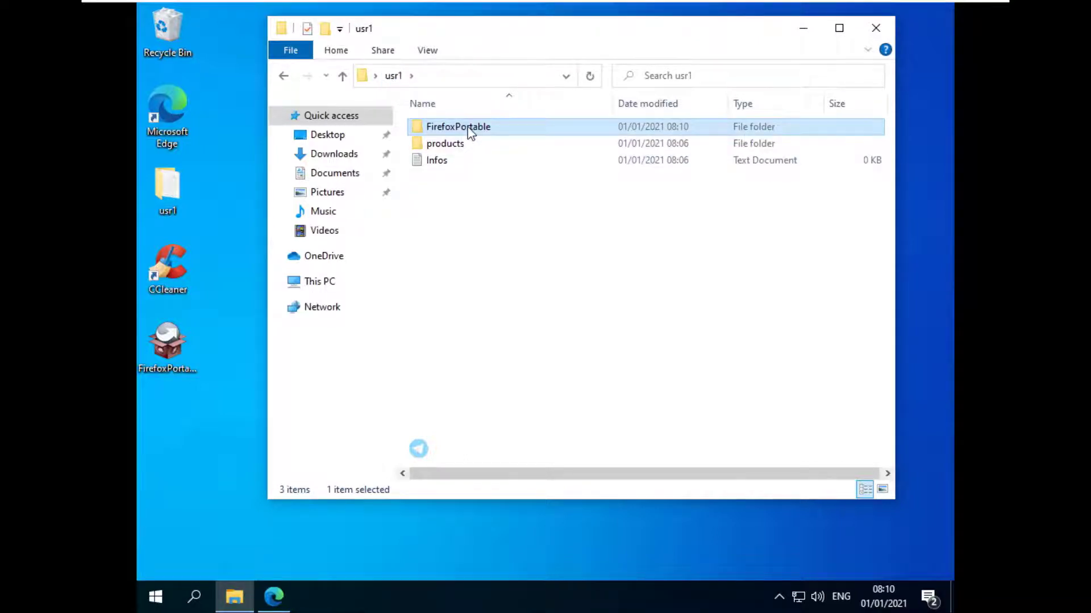
{"action": "left_click", "coordinate": [519, 209]}
{"action": "mouse_move", "coordinate": [514, 35]}
{"action": "left_mouse_down"}
{"action": "mouse_move", "coordinate": [570, 41]}
{"action": "mouse_move", "coordinate": [502, 47]}
{"action": "left_mouse_up"}
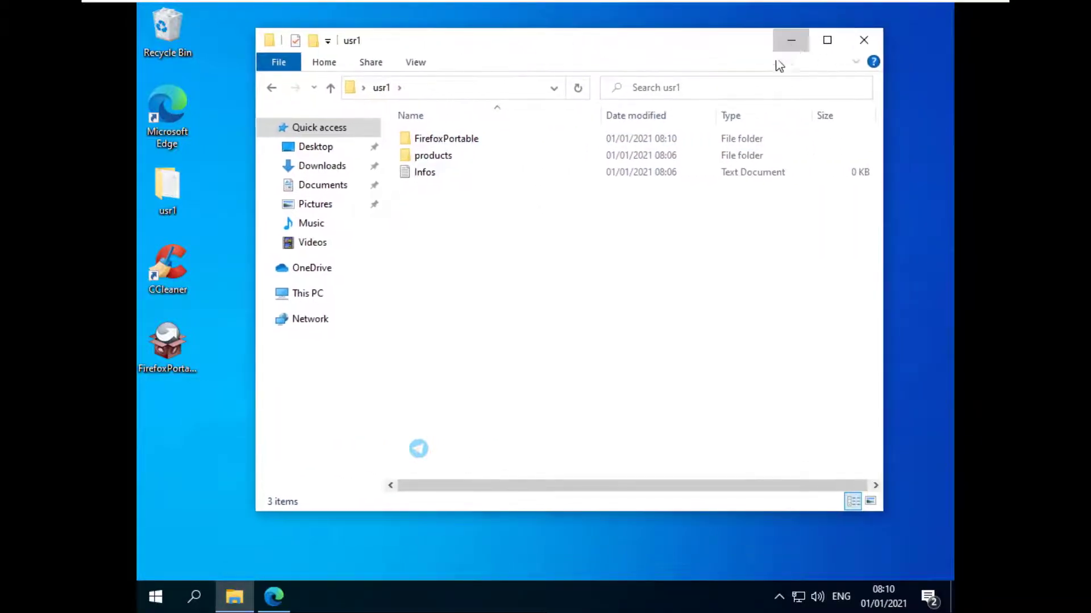
{"action": "left_click", "coordinate": [790, 40]}
Switch to Microsoft Edge, open a new tab, and close the CCleaner and up-load.io tabs.
{"action": "left_click", "coordinate": [273, 596]}
{"action": "left_click", "coordinate": [535, 13]}
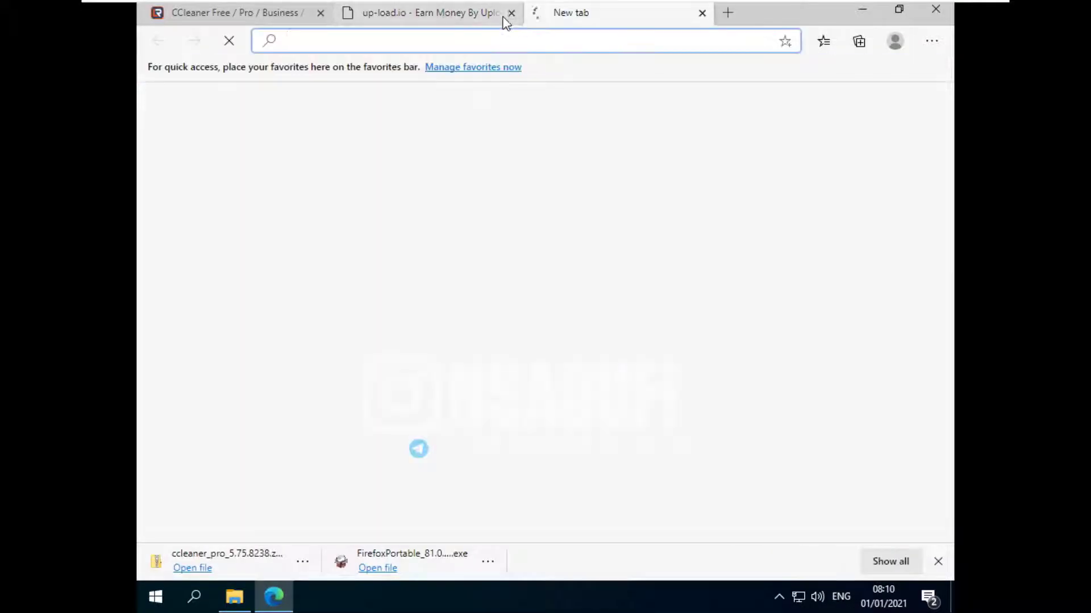
{"action": "left_click", "coordinate": [511, 13]}
{"action": "left_click", "coordinate": [321, 13]}
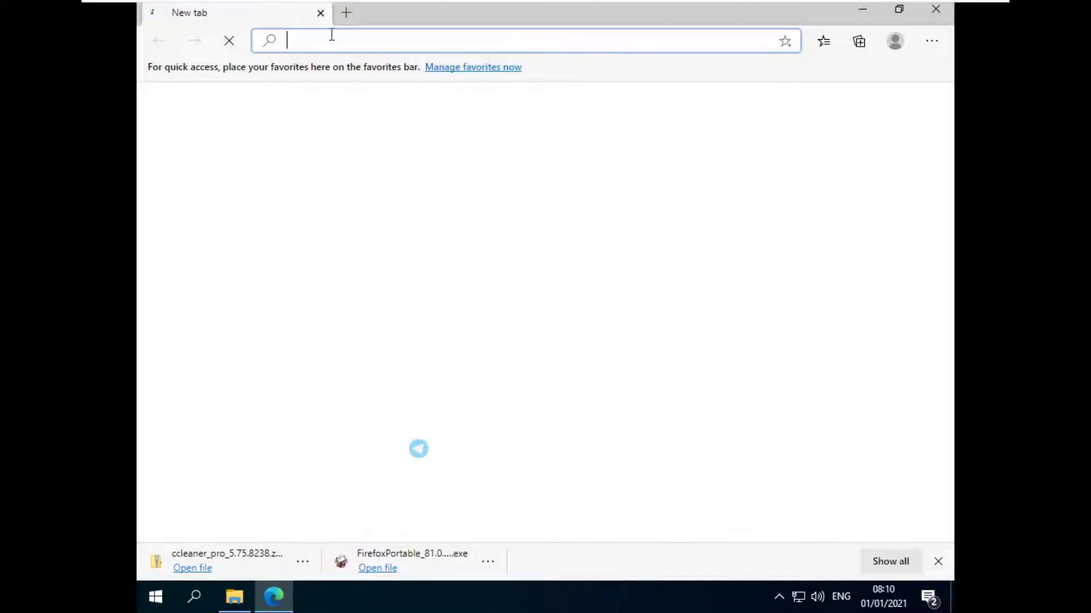
Find aliexpress from the address bar and open the AliExpress store.
{"action": "type", "text": "q"}
{"action": "key", "text": "BackSpace"}
{"action": "type", "text": "alie"}
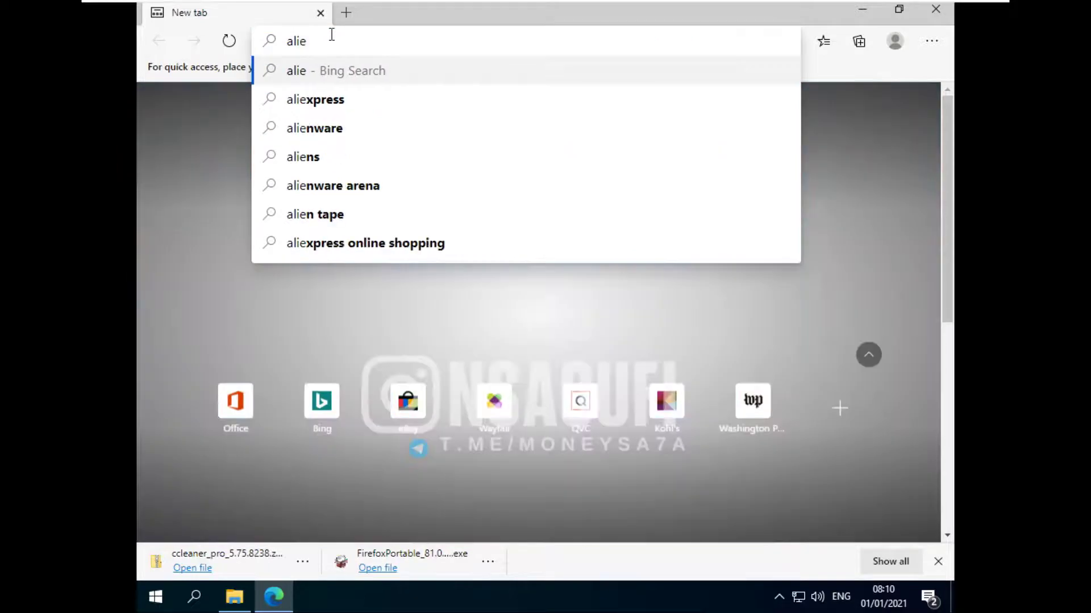
{"action": "key", "text": "Down"}
{"action": "key", "text": "Return"}
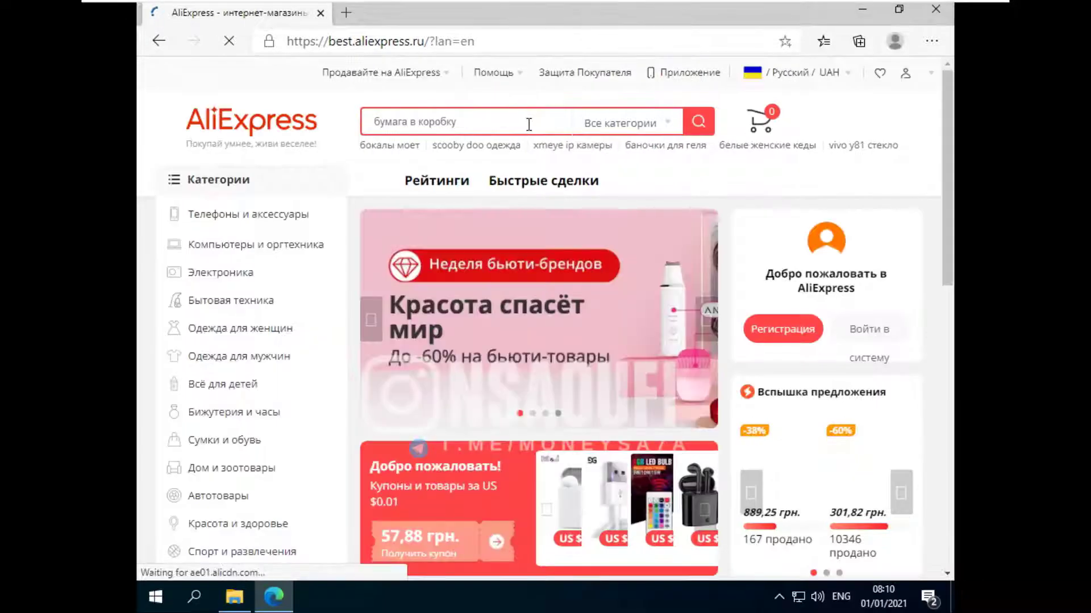
Set the AliExpress shipping country to United States and the language to English, and save the regional settings.
{"action": "mouse_move", "coordinate": [794, 73]}
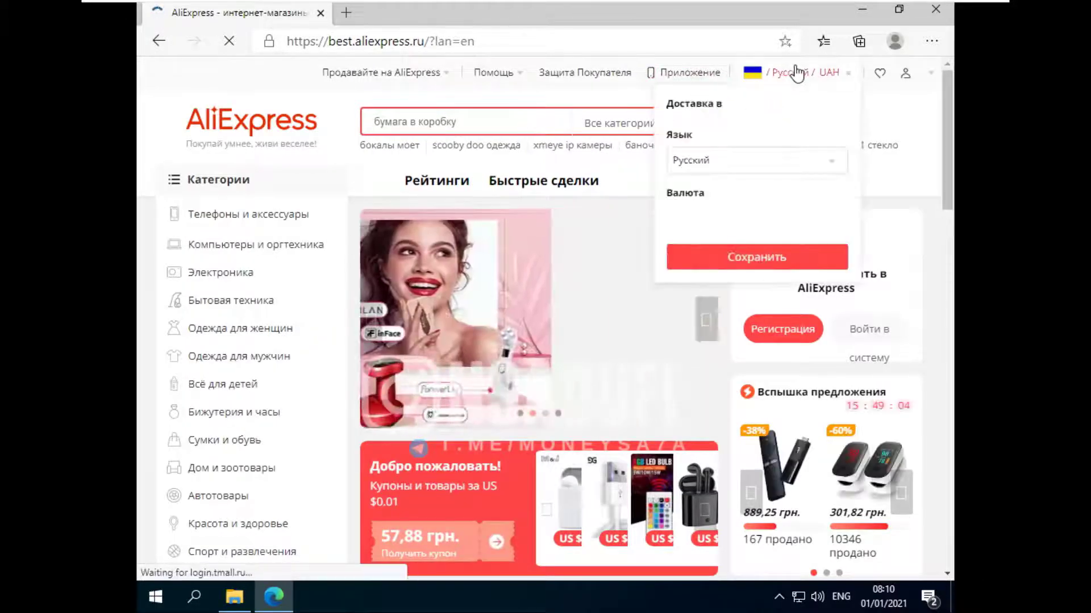
{"action": "left_click", "coordinate": [738, 160]}
{"action": "left_click", "coordinate": [710, 253]}
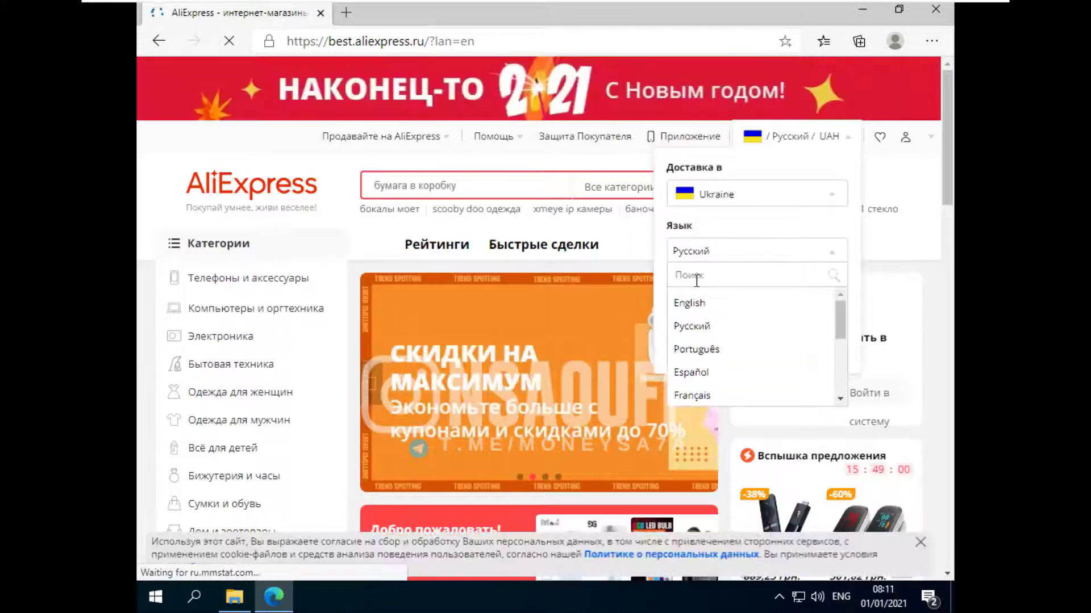
{"action": "left_click", "coordinate": [688, 302]}
{"action": "left_click", "coordinate": [756, 194]}
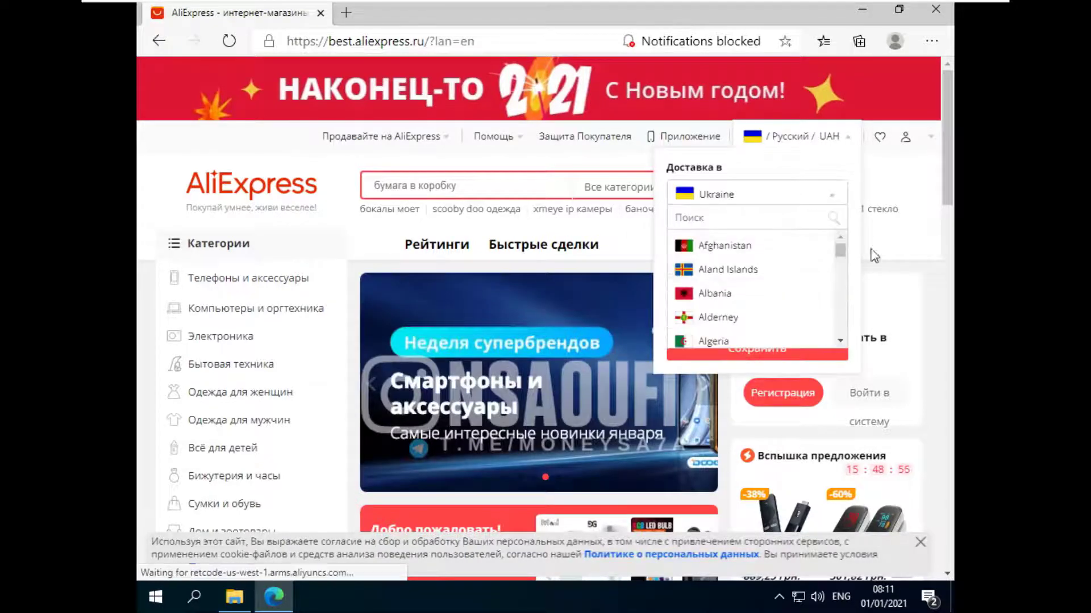
{"action": "left_click_drag", "start_coordinate": [840, 246], "coordinate": [840, 342]}
{"action": "scroll", "coordinate": [750, 290], "scroll_direction": "up", "scroll_amount": 4}
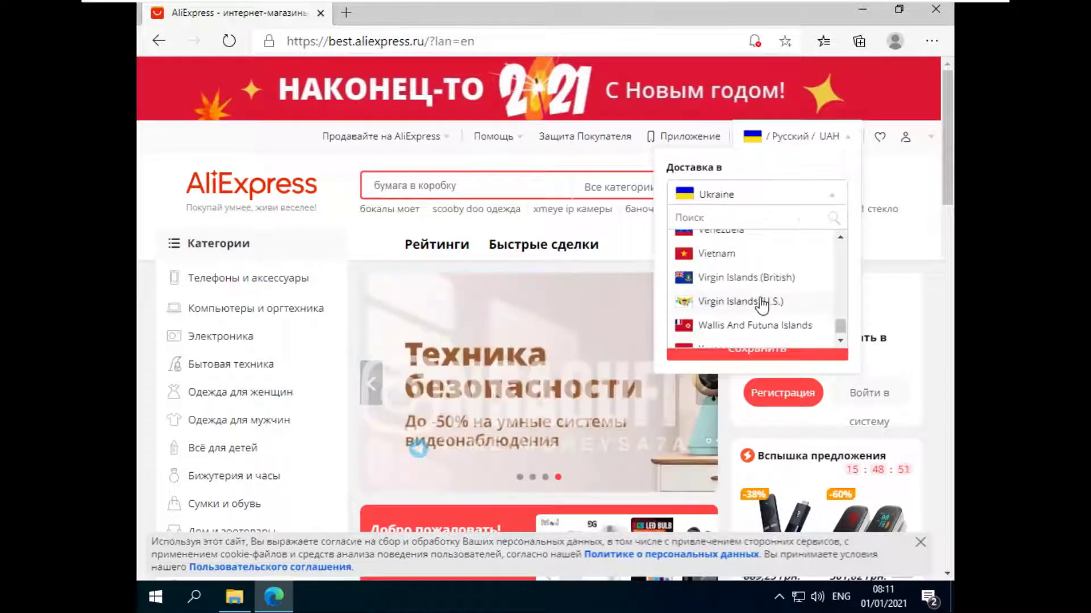
{"action": "scroll", "coordinate": [738, 284], "scroll_direction": "up", "scroll_amount": 1}
{"action": "left_click", "coordinate": [732, 271]}
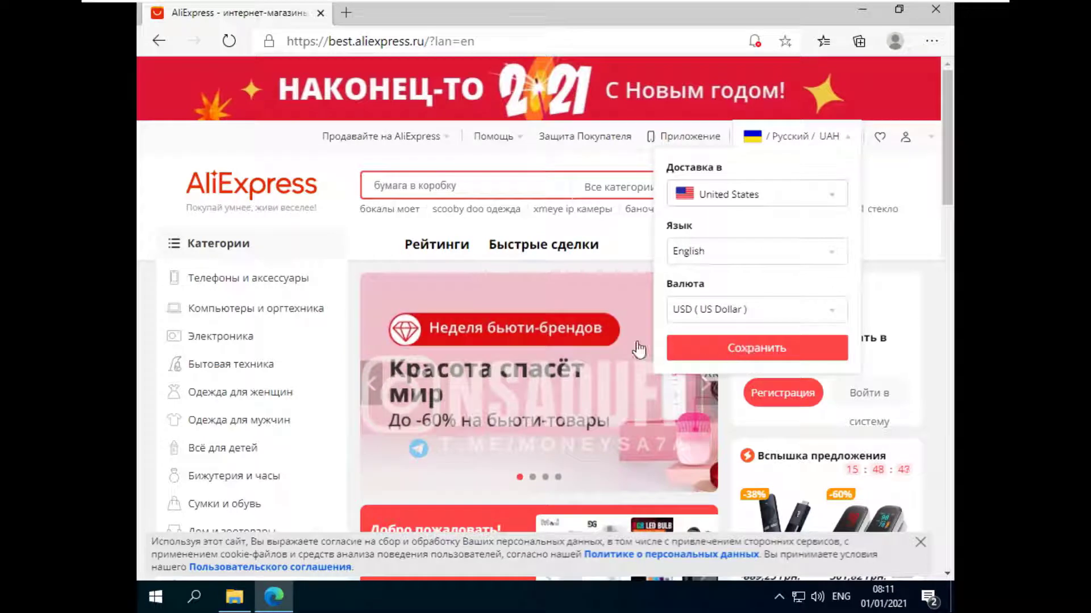
{"action": "left_click", "coordinate": [768, 348]}
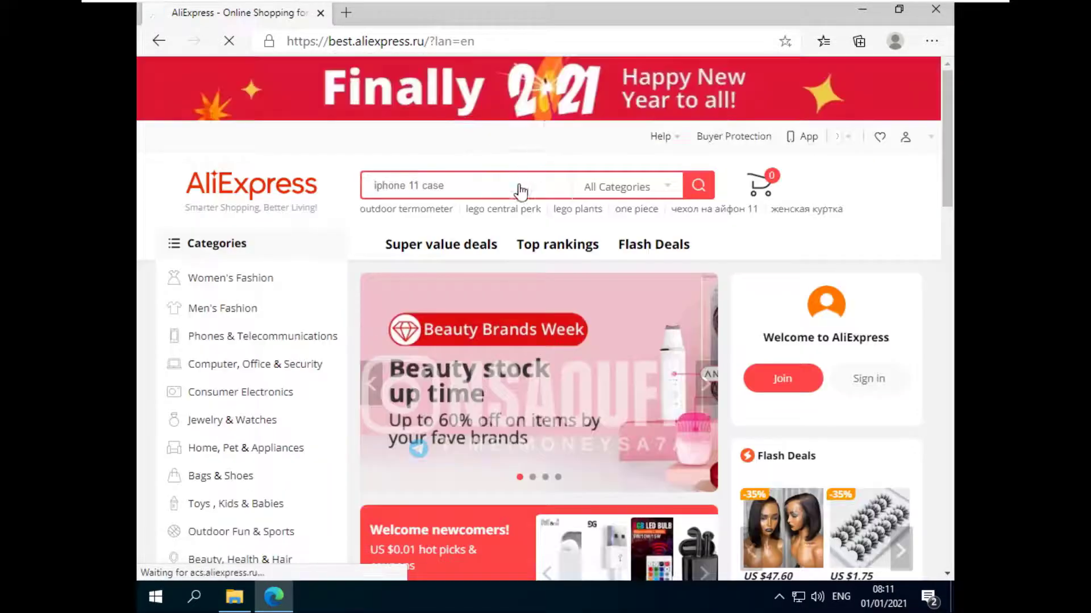
Search AliExpress for car tools and close the new-user coupon offer.
{"action": "left_click", "coordinate": [403, 183]}
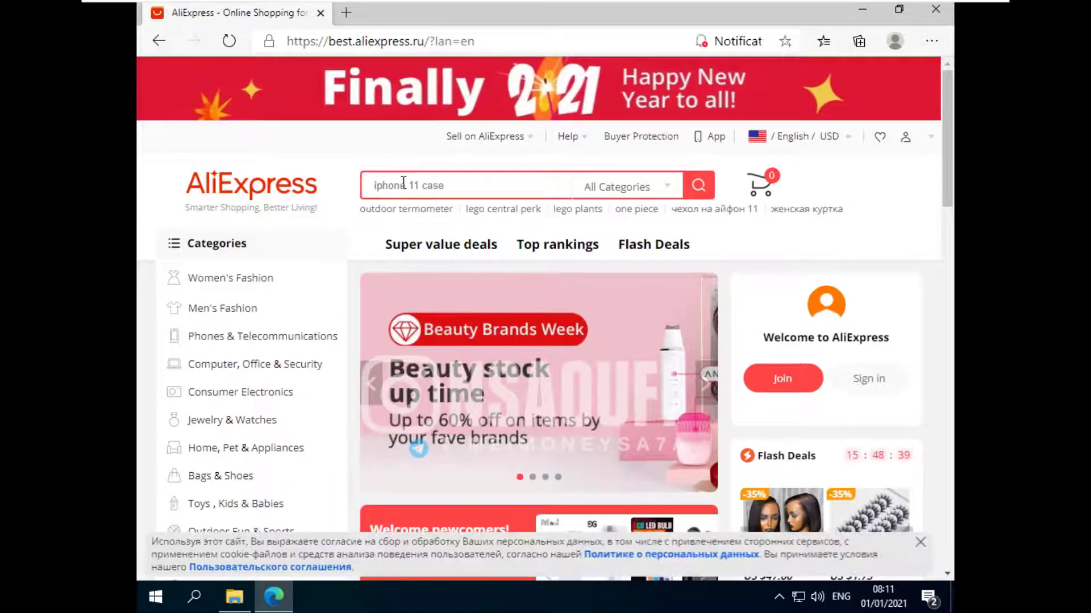
{"action": "type", "text": "car tools"}
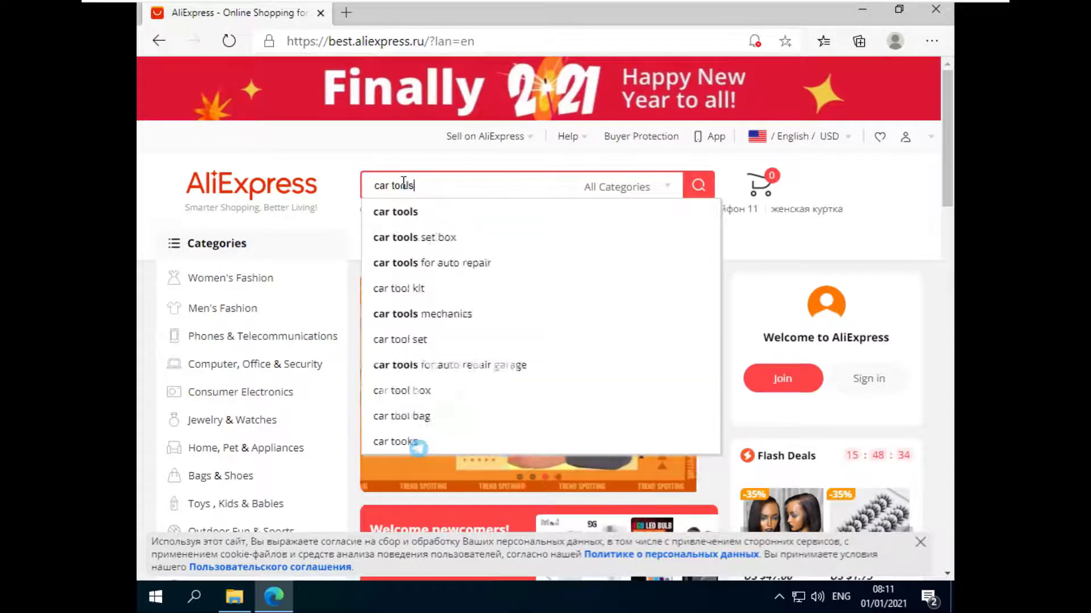
{"action": "key", "text": "Return"}
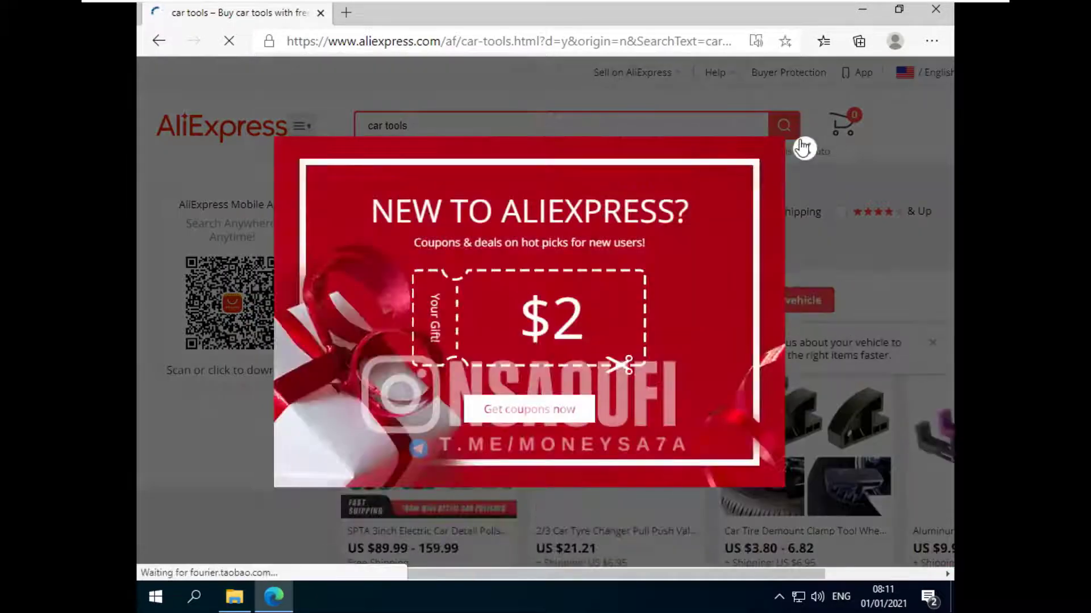
{"action": "left_click", "coordinate": [803, 148]}
Sort the car tools search results by Orders.
{"action": "scroll", "coordinate": [547, 276], "scroll_direction": "down", "scroll_amount": 5}
{"action": "scroll", "coordinate": [547, 276], "scroll_direction": "up", "scroll_amount": 5}
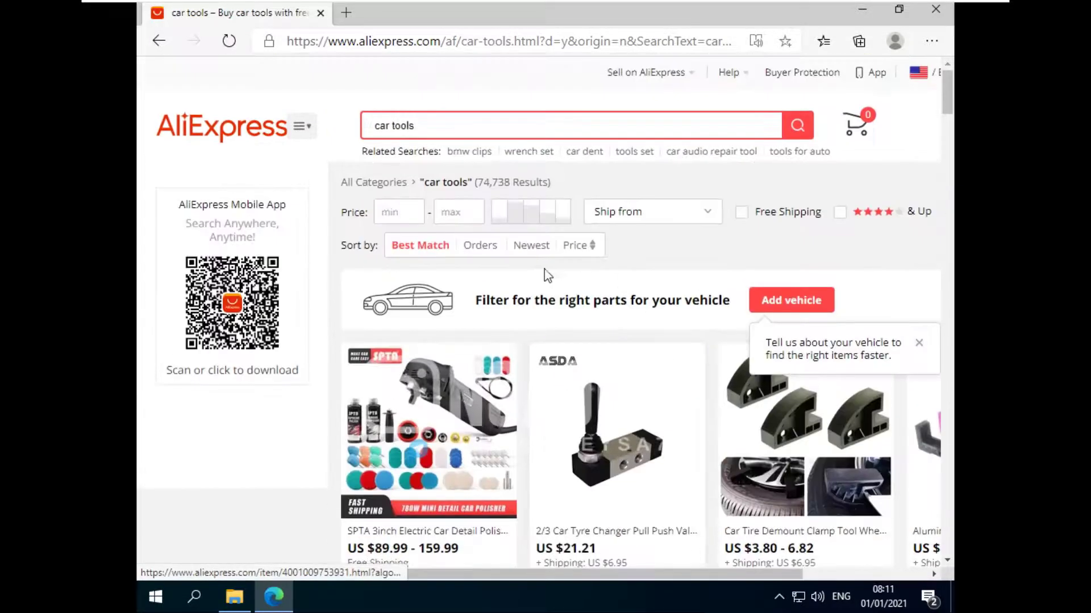
{"action": "left_click", "coordinate": [480, 247]}
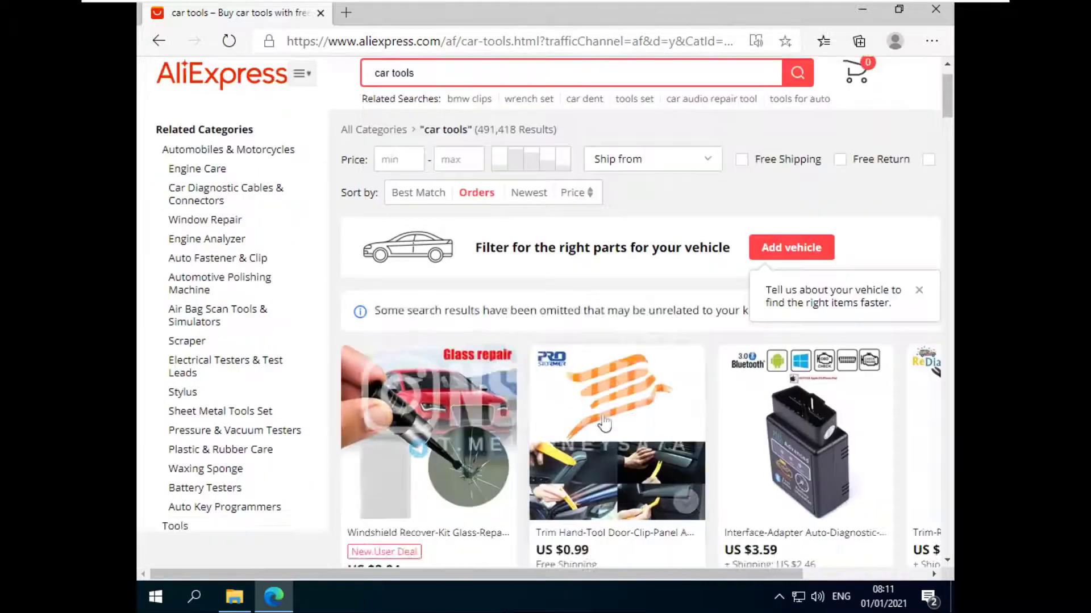
Examine the most-ordered car tools, comparing their prices, shipping costs, ratings and units sold.
{"action": "scroll", "coordinate": [646, 376], "scroll_direction": "down", "scroll_amount": 3}
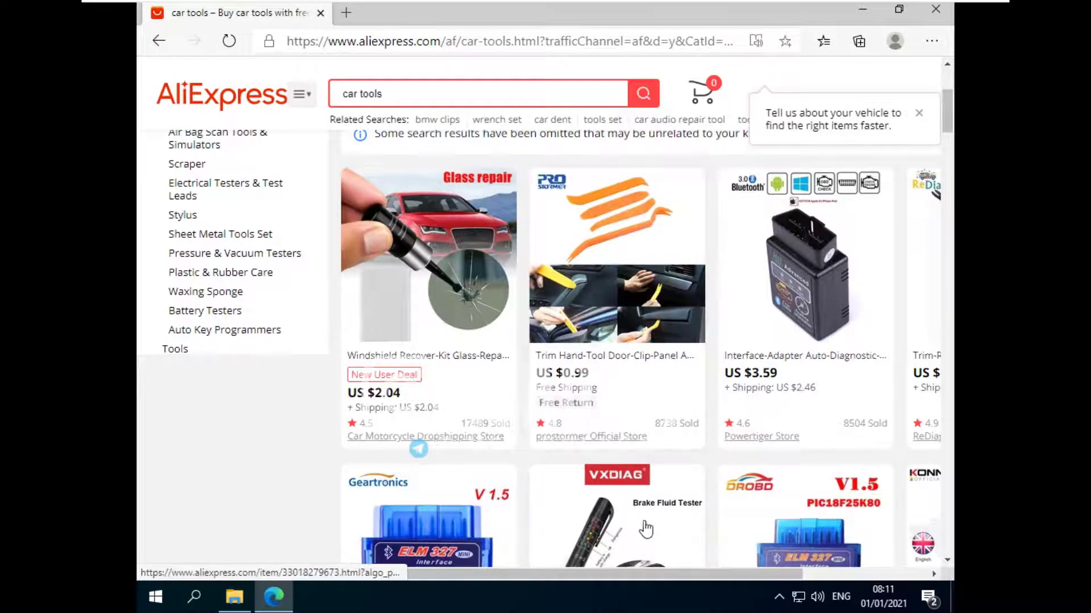
{"action": "scroll", "coordinate": [580, 574], "scroll_direction": "right", "scroll_amount": 3}
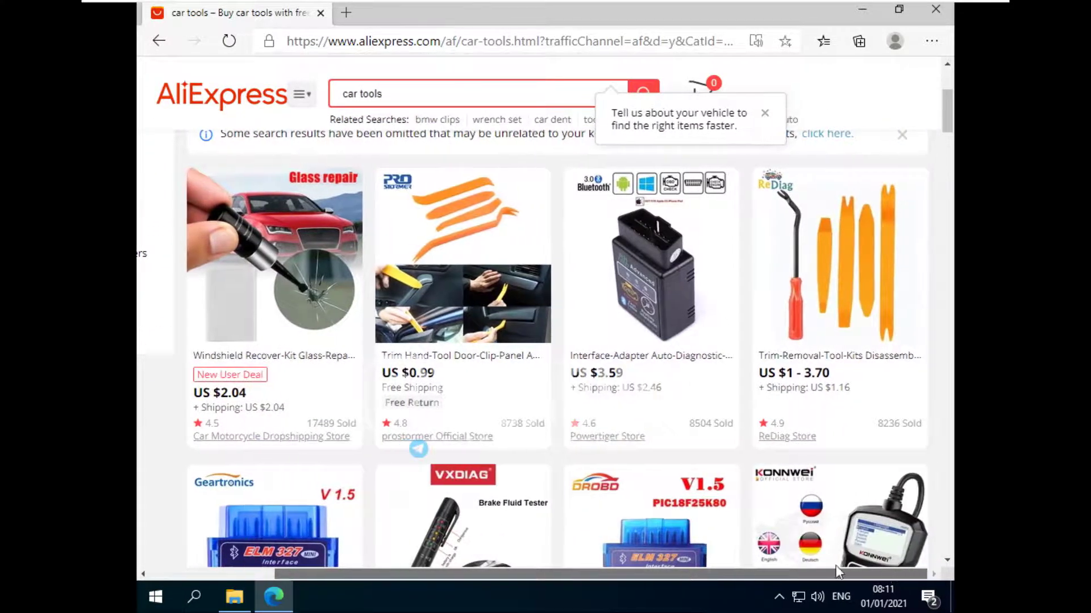
{"action": "scroll", "coordinate": [672, 413], "scroll_direction": "down", "scroll_amount": 3}
{"action": "scroll", "coordinate": [672, 413], "scroll_direction": "down", "scroll_amount": 3}
{"action": "scroll", "coordinate": [638, 571], "scroll_direction": "right", "scroll_amount": 3}
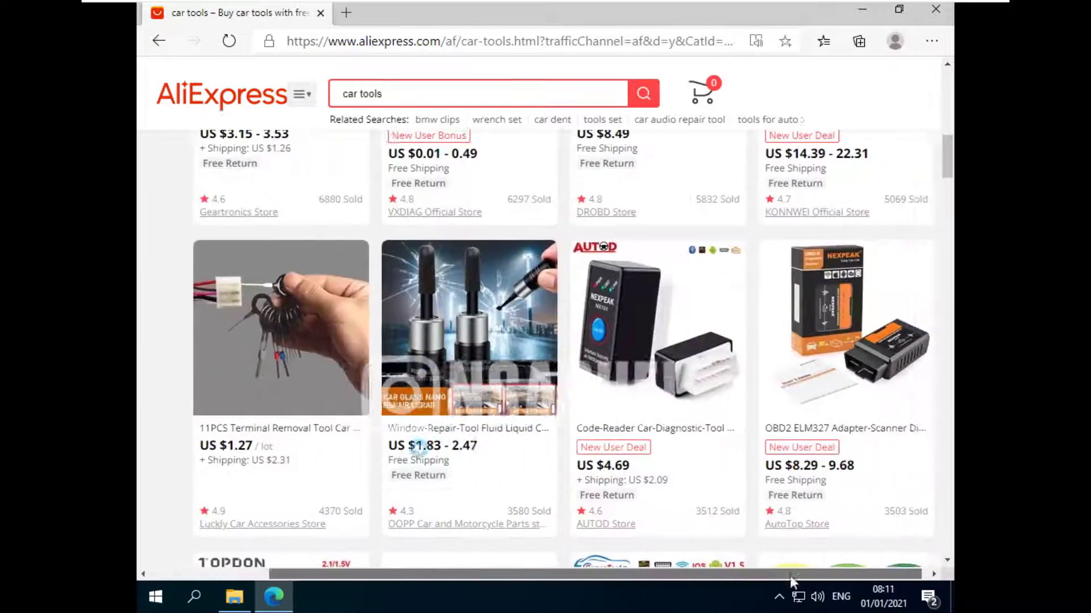
{"action": "scroll", "coordinate": [635, 409], "scroll_direction": "left", "scroll_amount": 3}
{"action": "scroll", "coordinate": [635, 409], "scroll_direction": "down", "scroll_amount": 8}
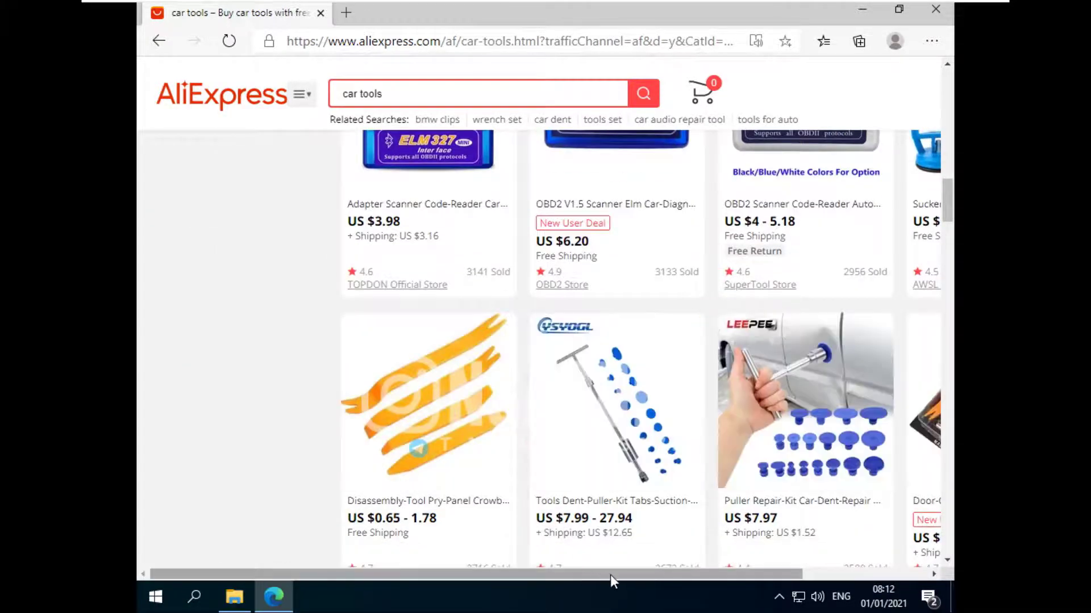
{"action": "scroll", "coordinate": [610, 575], "scroll_direction": "right", "scroll_amount": 3}
{"action": "scroll", "coordinate": [466, 412], "scroll_direction": "down", "scroll_amount": 12}
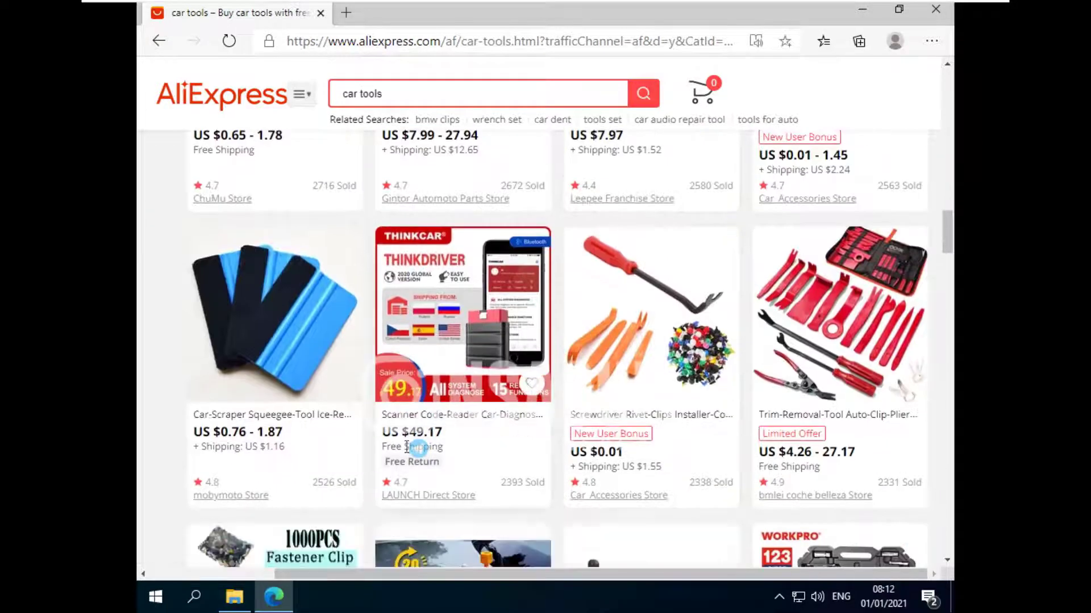
{"action": "scroll", "coordinate": [465, 412], "scroll_direction": "down", "scroll_amount": 4}
{"action": "scroll", "coordinate": [540, 479], "scroll_direction": "up", "scroll_amount": 4}
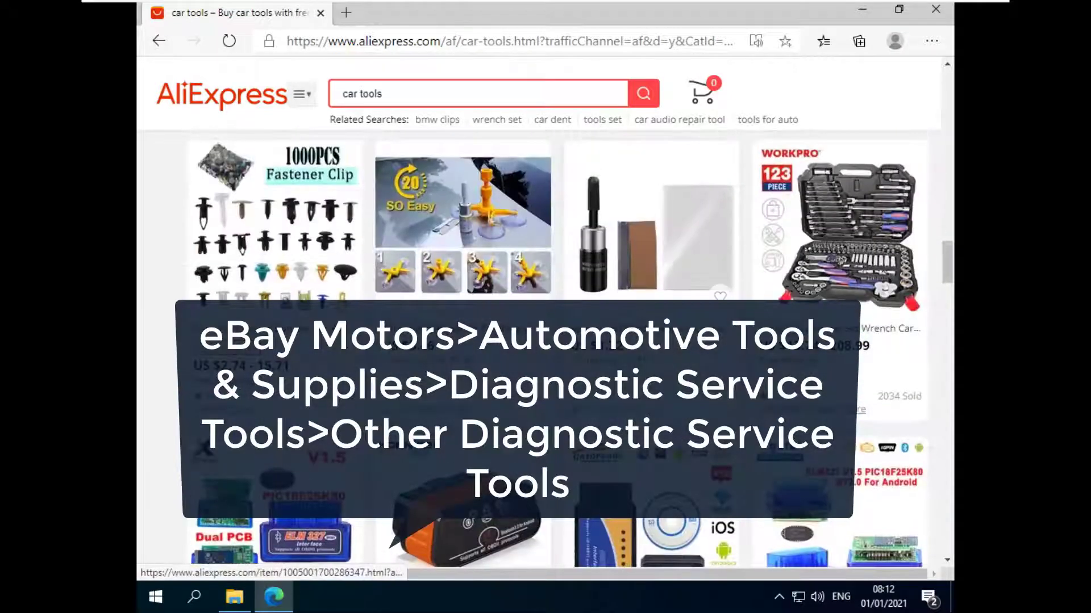
{"action": "scroll", "coordinate": [659, 215], "scroll_direction": "up", "scroll_amount": 8}
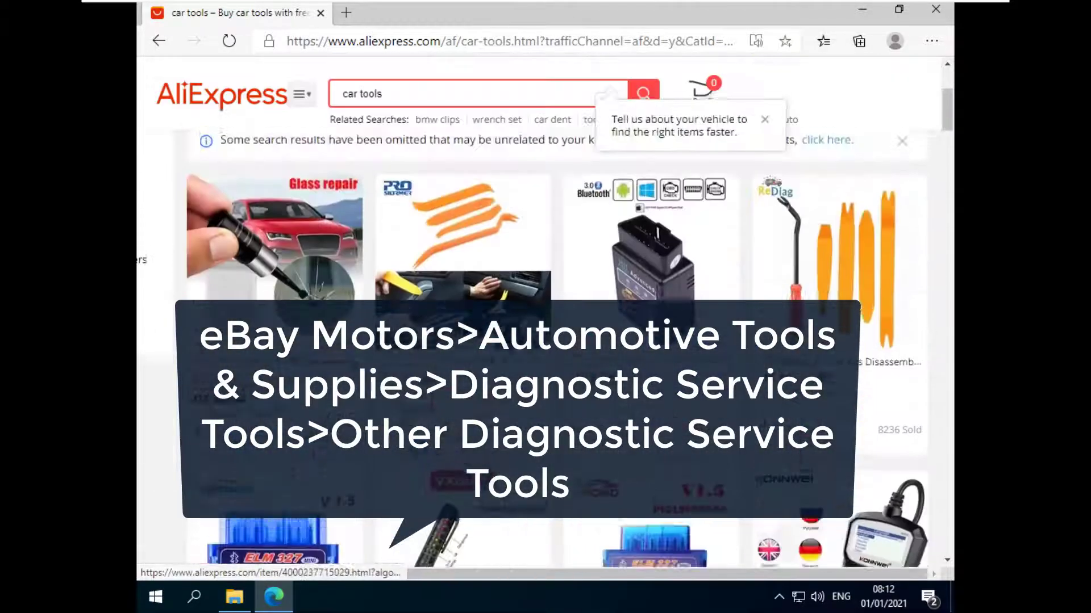
Open the windshield glass repair kit listing and show its customer reviews.
{"action": "left_click", "coordinate": [227, 233]}
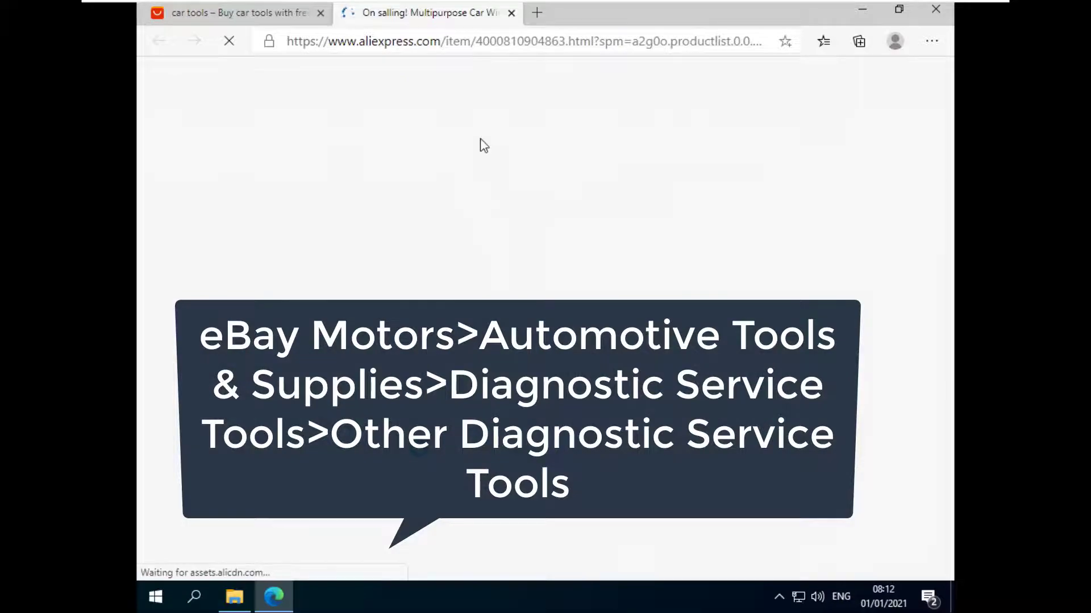
{"action": "scroll", "coordinate": [480, 146], "scroll_direction": "down", "scroll_amount": 10}
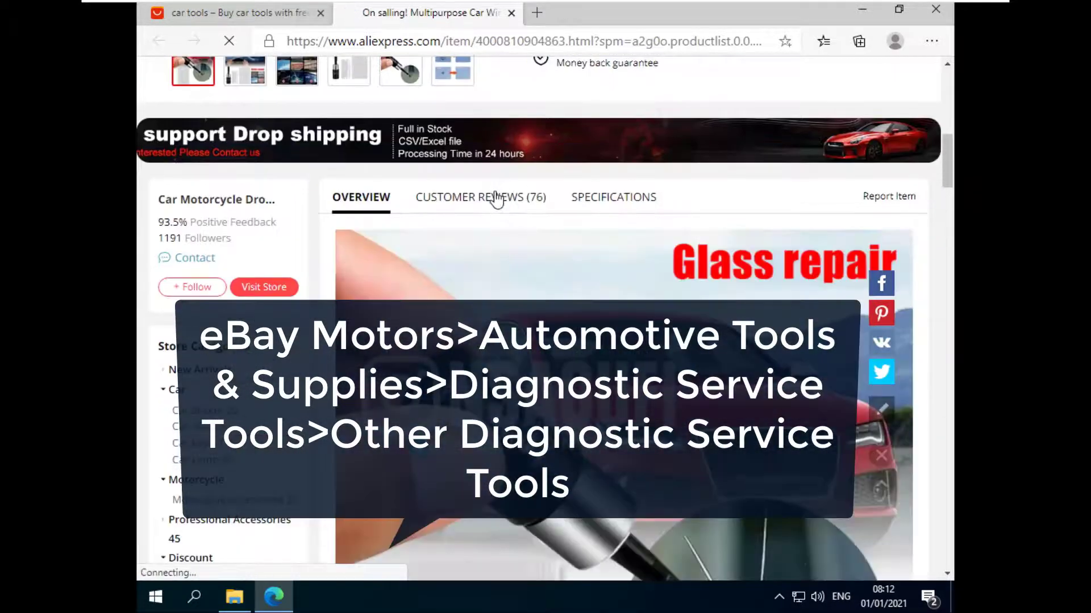
{"action": "left_click", "coordinate": [496, 198]}
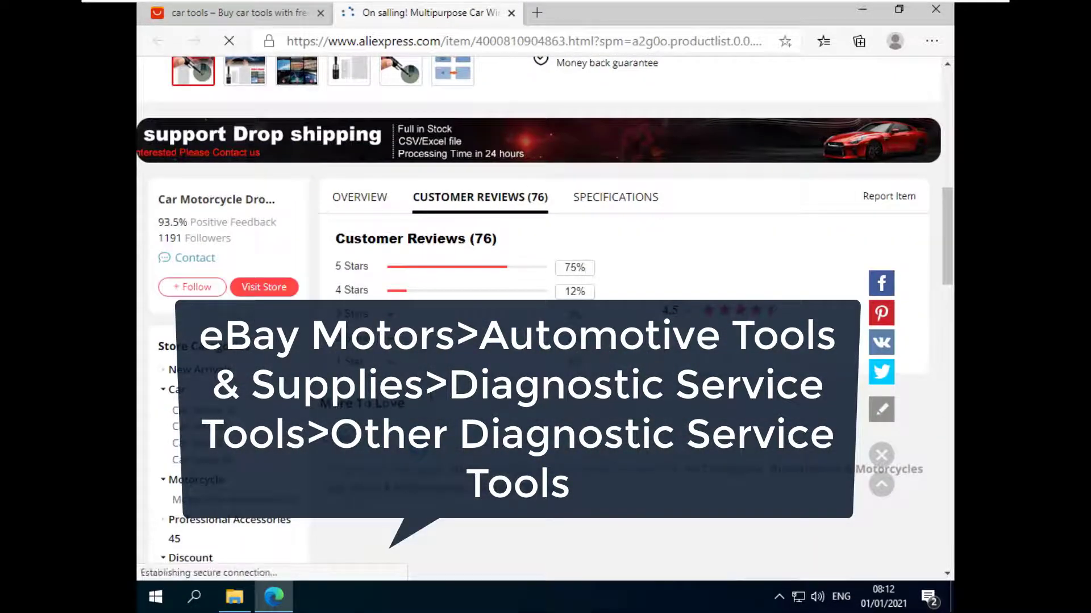
Close the windshield repair kit listing and limit the car tools results to four stars and up.
{"action": "scroll", "coordinate": [483, 249], "scroll_direction": "down", "scroll_amount": 3}
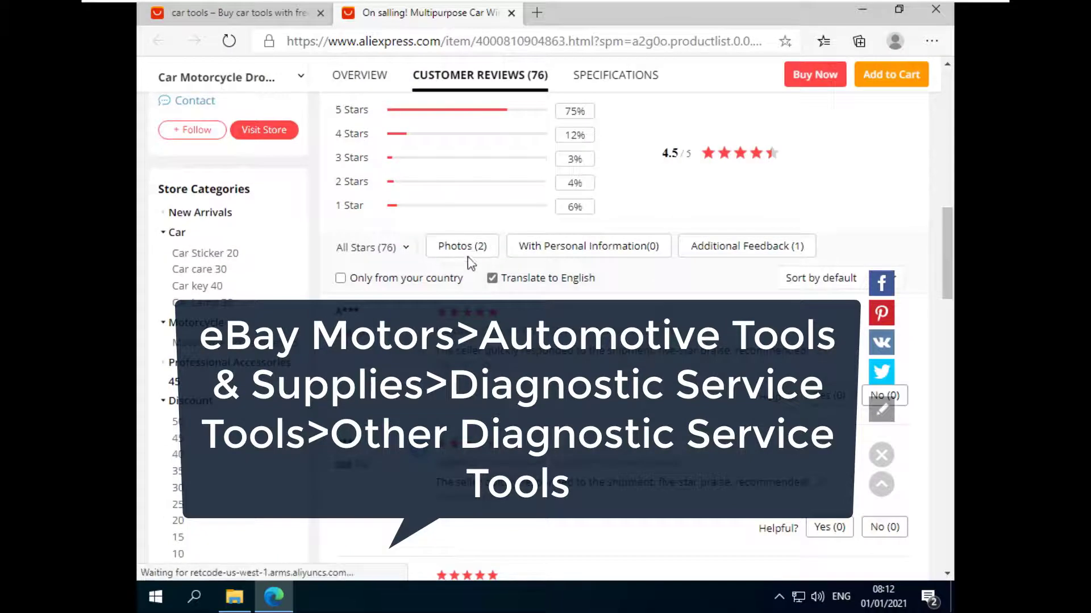
{"action": "left_click", "coordinate": [511, 13]}
{"action": "scroll", "coordinate": [411, 264], "scroll_direction": "up", "scroll_amount": 4}
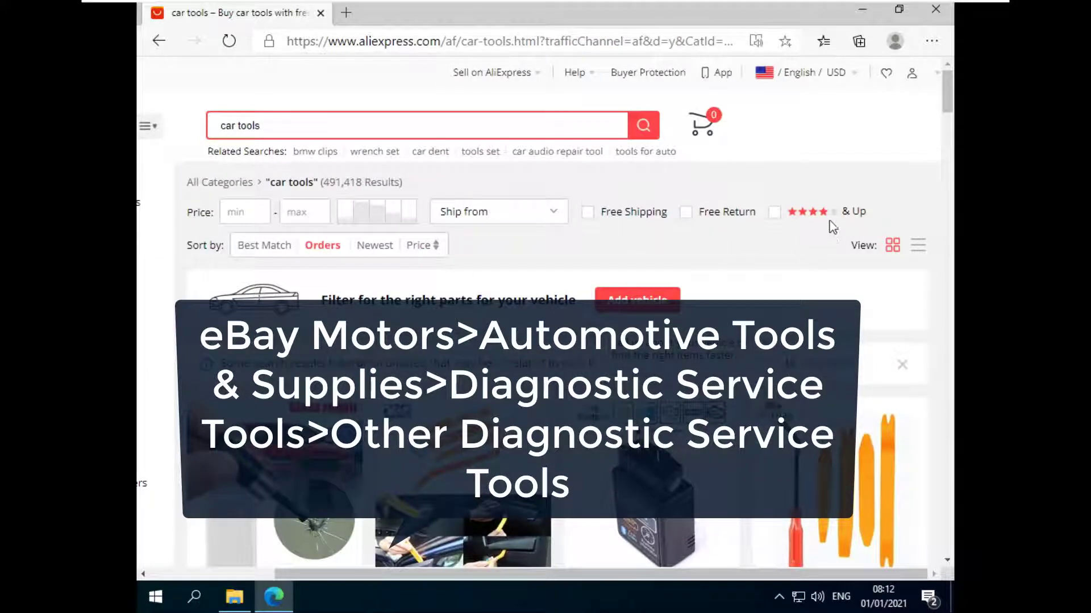
{"action": "left_click", "coordinate": [773, 214]}
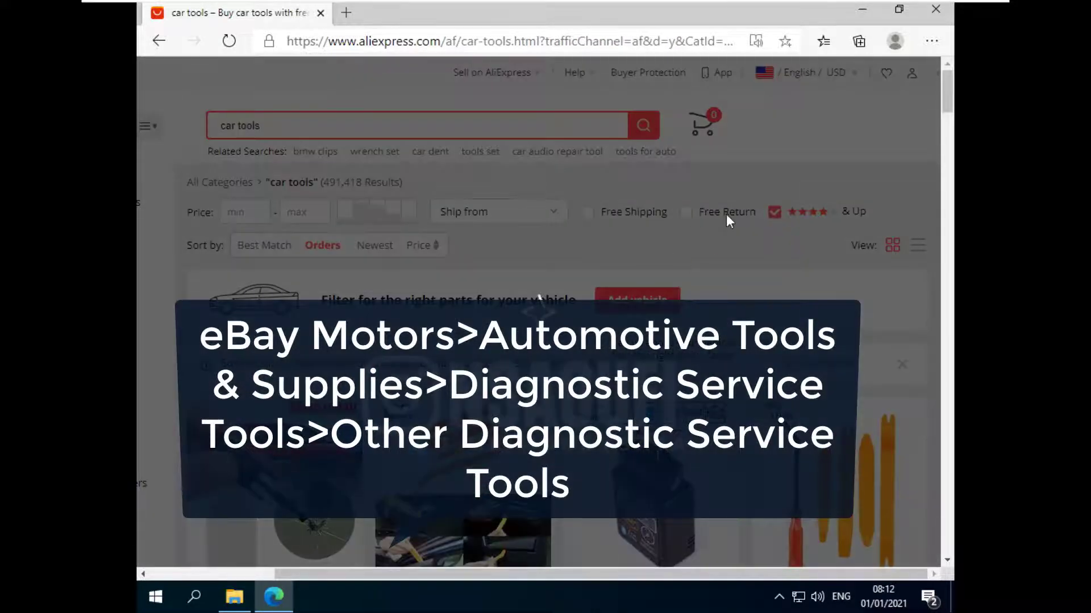
Examine the highly rated car tools in the filtered results, comparing product types, prices, shipping costs and units sold.
{"action": "scroll", "coordinate": [645, 260], "scroll_direction": "down", "scroll_amount": 1}
{"action": "scroll", "coordinate": [477, 270], "scroll_direction": "down", "scroll_amount": 8}
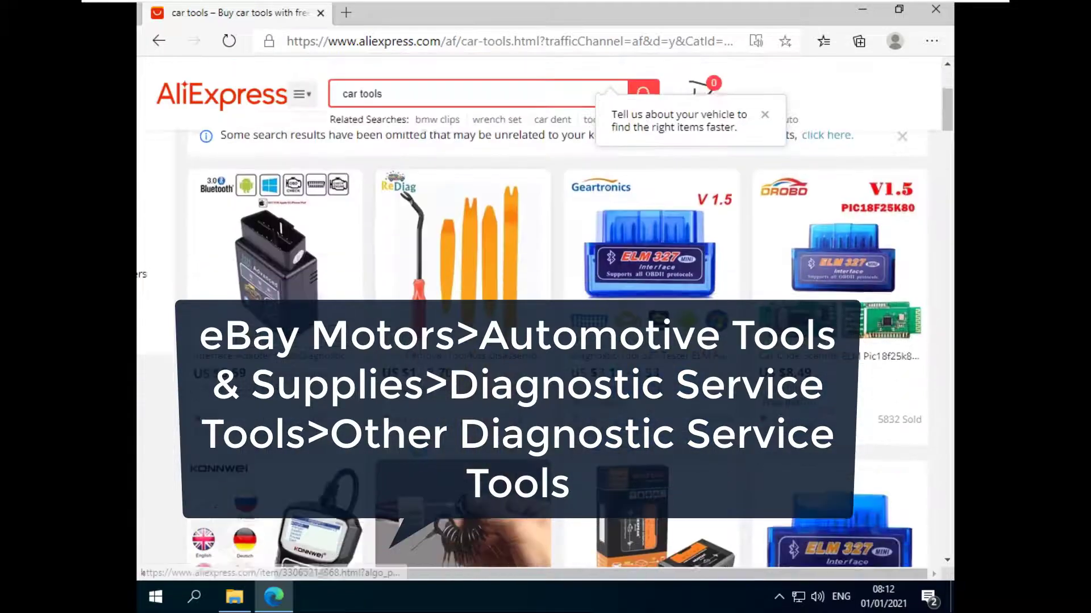
{"action": "scroll", "coordinate": [585, 320], "scroll_direction": "down", "scroll_amount": 12}
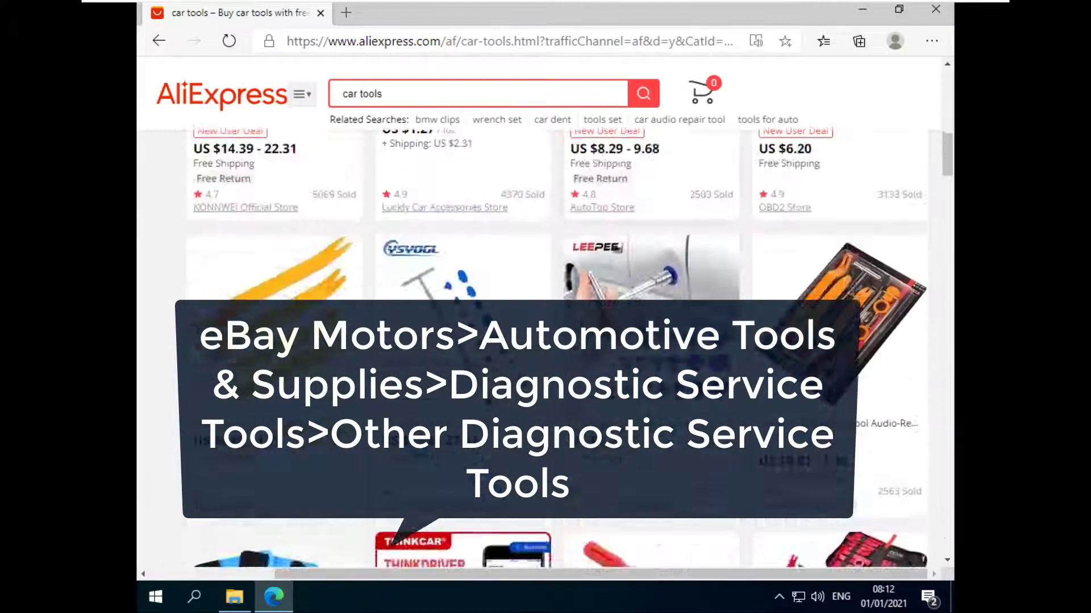
{"action": "scroll", "coordinate": [585, 321], "scroll_direction": "down", "scroll_amount": 12}
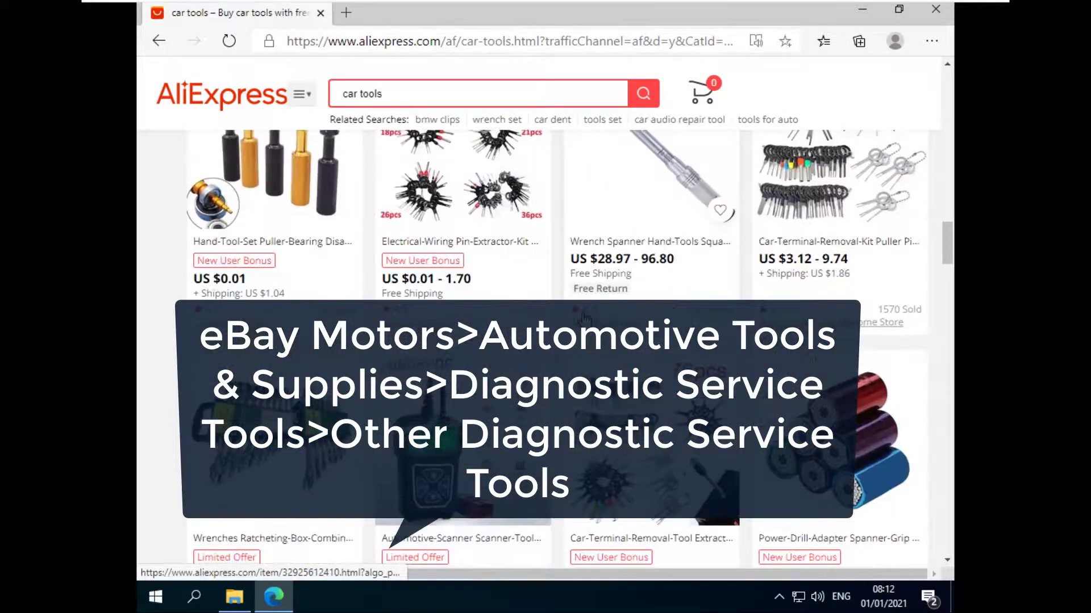
{"action": "scroll", "coordinate": [585, 315], "scroll_direction": "down", "scroll_amount": 1}
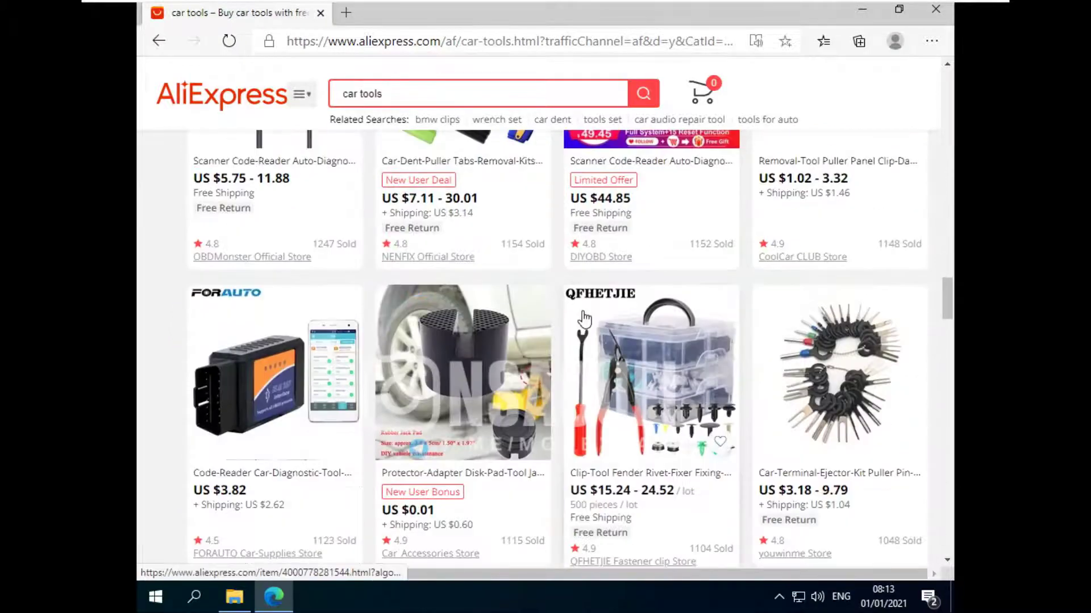
{"action": "scroll", "coordinate": [585, 318], "scroll_direction": "down", "scroll_amount": 7}
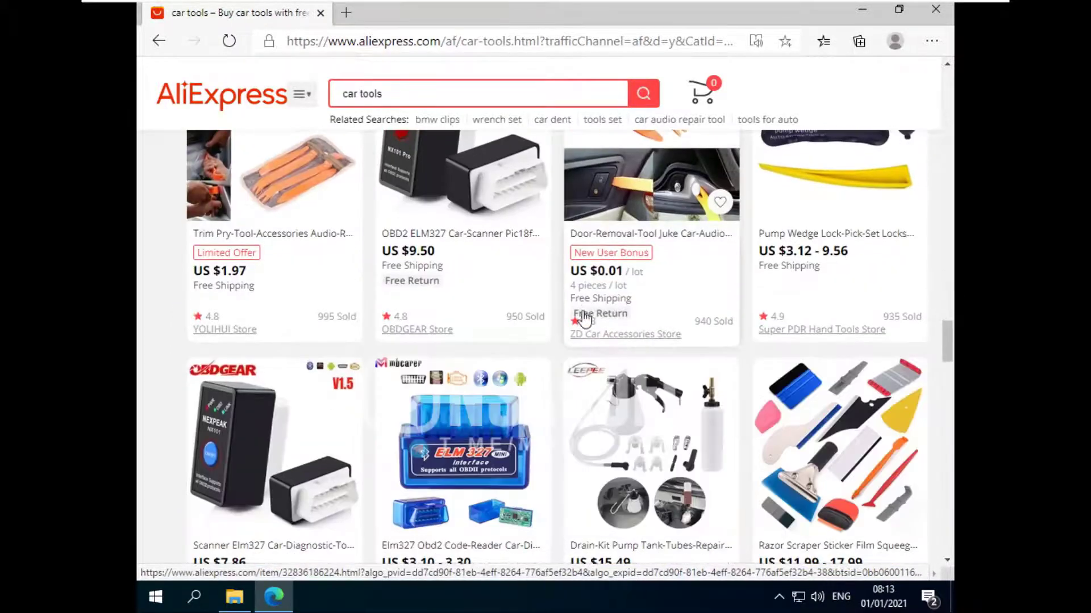
{"action": "scroll", "coordinate": [584, 311], "scroll_direction": "down", "scroll_amount": 13}
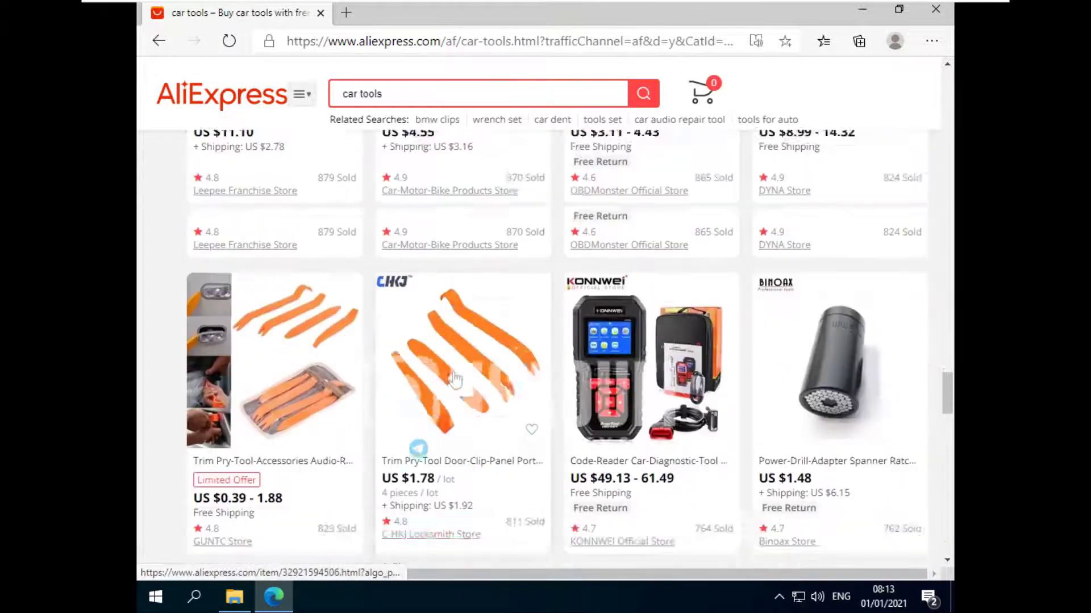
{"action": "scroll", "coordinate": [775, 277], "scroll_direction": "down", "scroll_amount": 2}
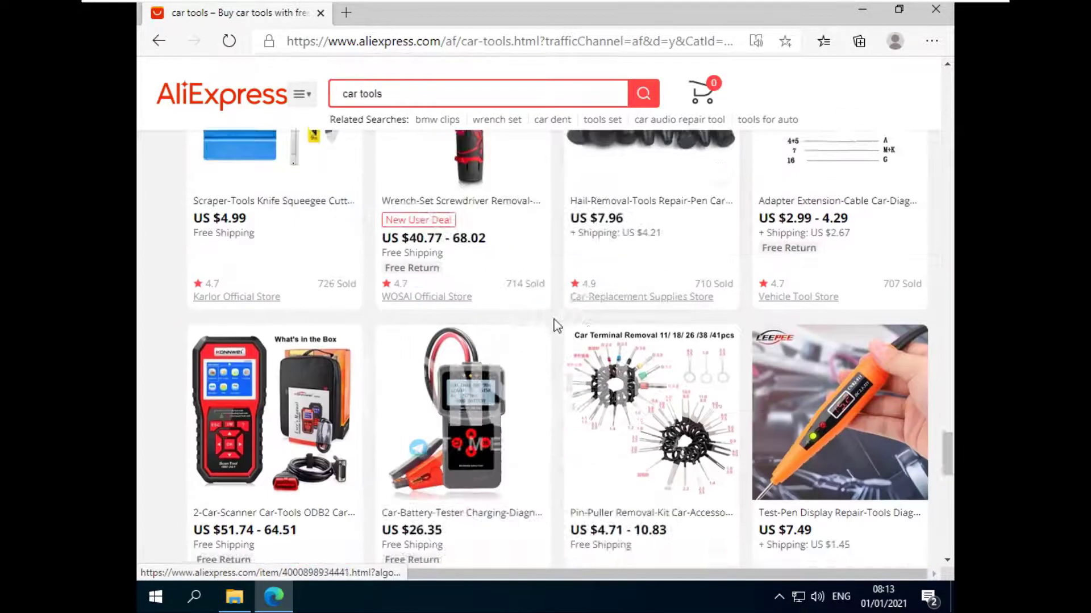
{"action": "scroll", "coordinate": [555, 324], "scroll_direction": "up", "scroll_amount": 9}
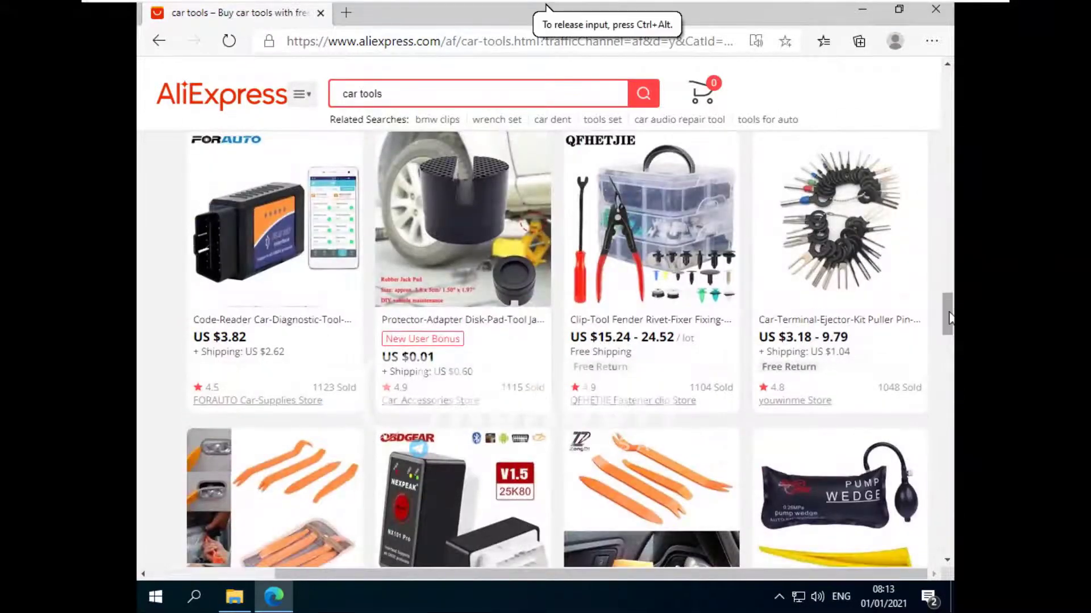
Search AliExpress for car cleaner instead of car tools.
{"action": "left_click_drag", "start_coordinate": [948, 313], "coordinate": [943, 79]}
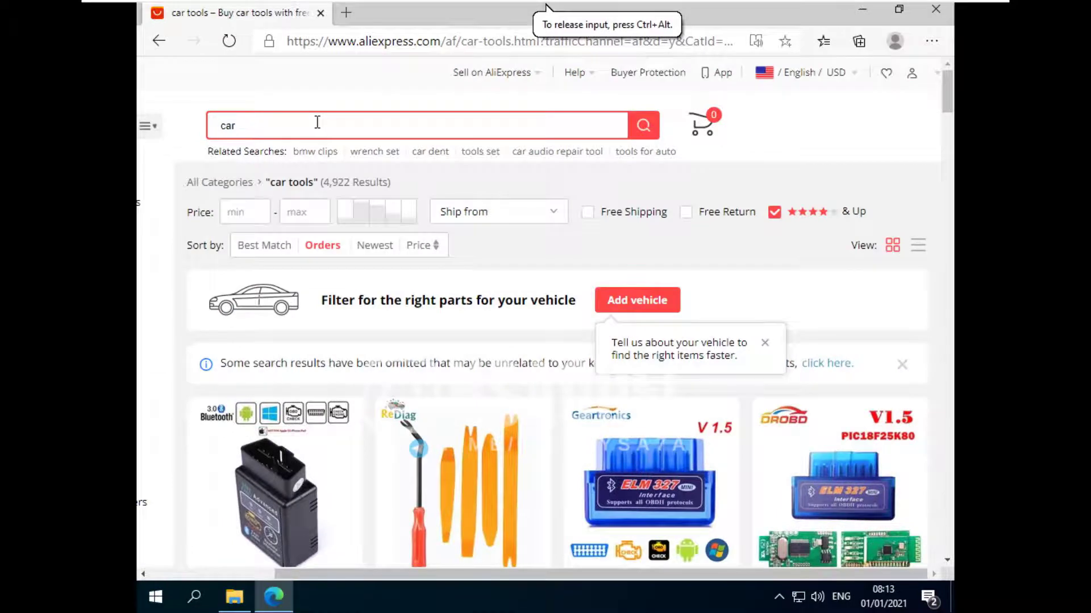
{"action": "type", "text": "cleaner"}
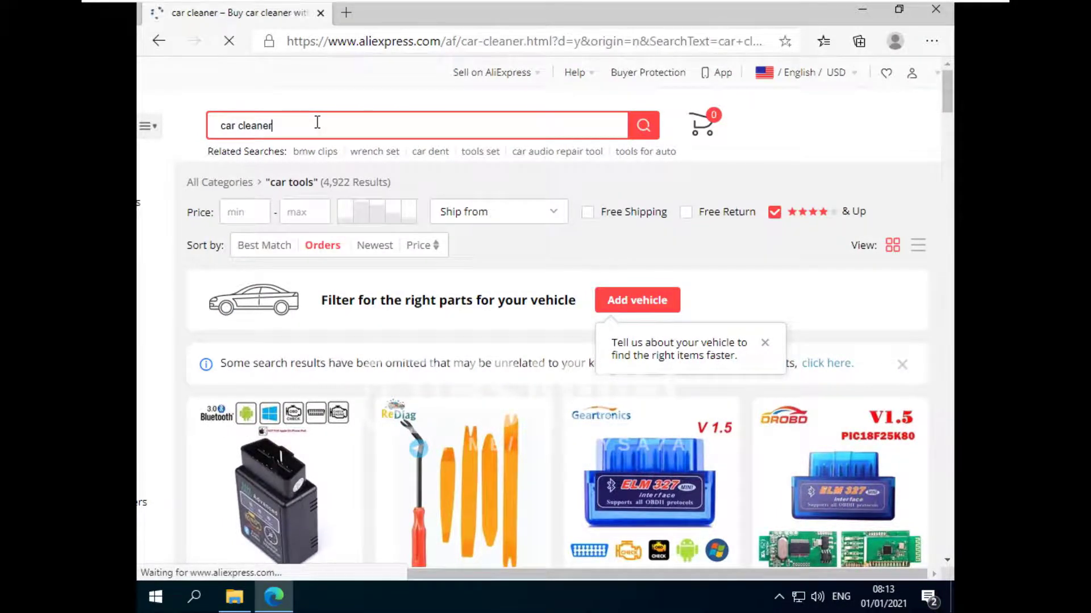
{"action": "scroll", "coordinate": [615, 334], "scroll_direction": "down", "scroll_amount": 1}
{"action": "scroll", "coordinate": [616, 334], "scroll_direction": "up", "scroll_amount": 1}
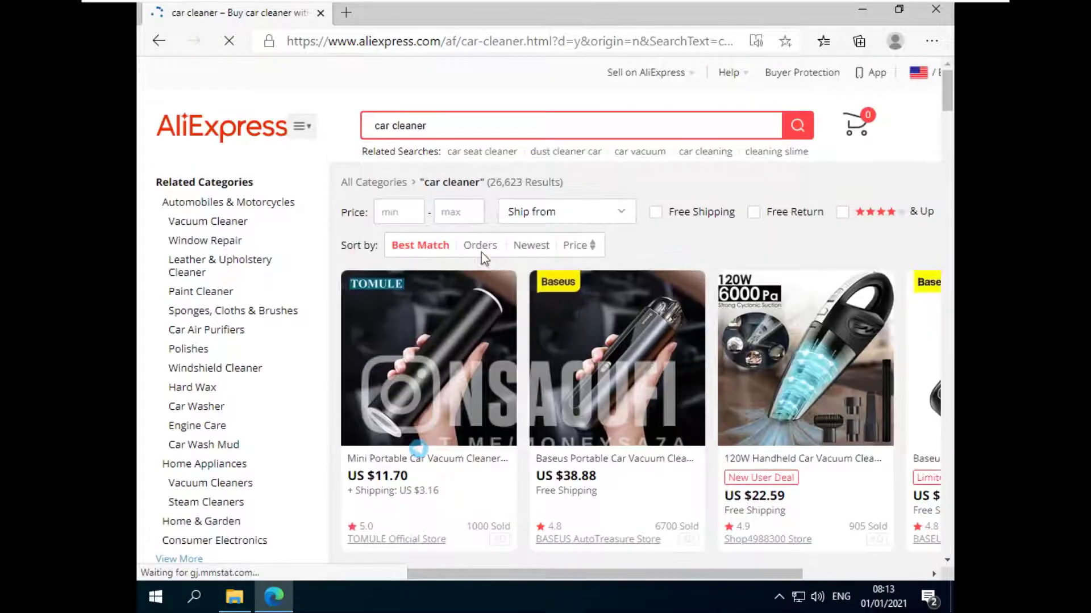
Sort the car cleaner results by Orders and limit them to four stars and up.
{"action": "left_click", "coordinate": [482, 244]}
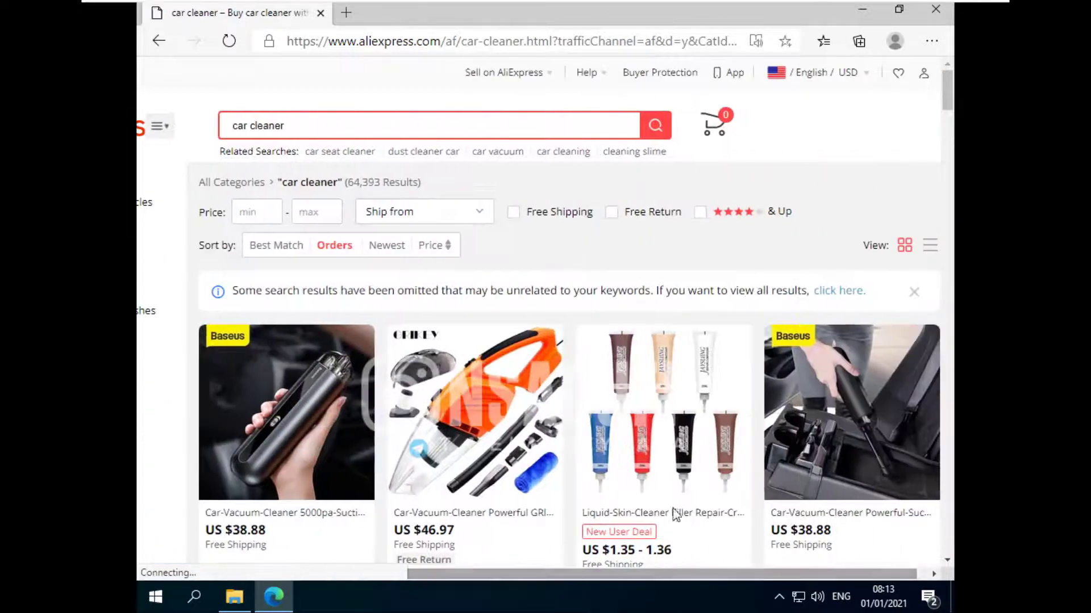
{"action": "left_click", "coordinate": [702, 213]}
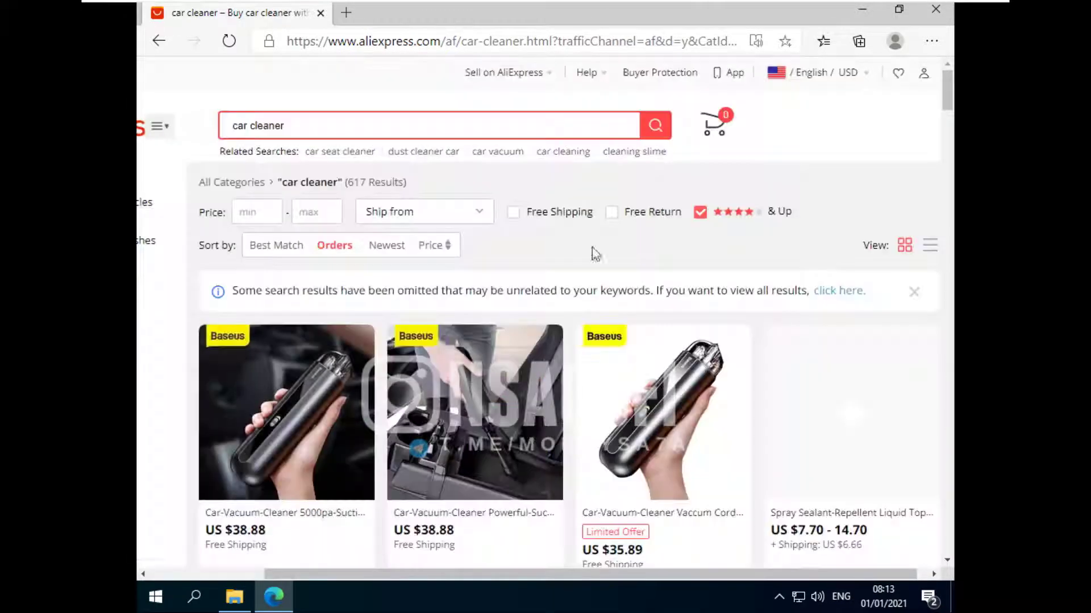
Open the blue glue powder cleaner listing from the car cleaner results and show its customer reviews.
{"action": "scroll", "coordinate": [581, 247], "scroll_direction": "down", "scroll_amount": 2}
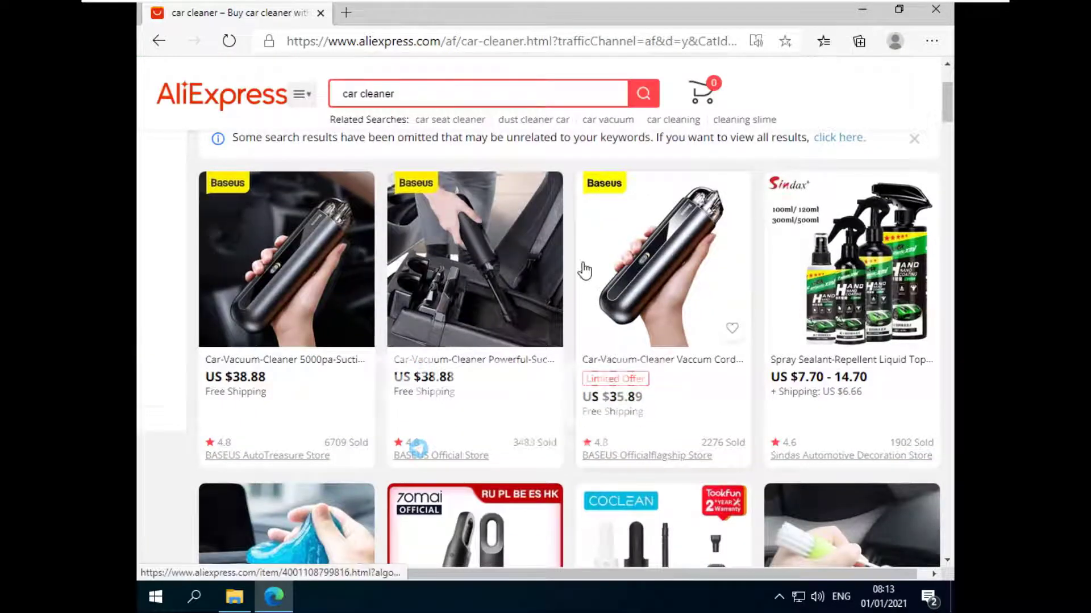
{"action": "scroll", "coordinate": [584, 268], "scroll_direction": "down", "scroll_amount": 3}
{"action": "scroll", "coordinate": [574, 281], "scroll_direction": "down", "scroll_amount": 1}
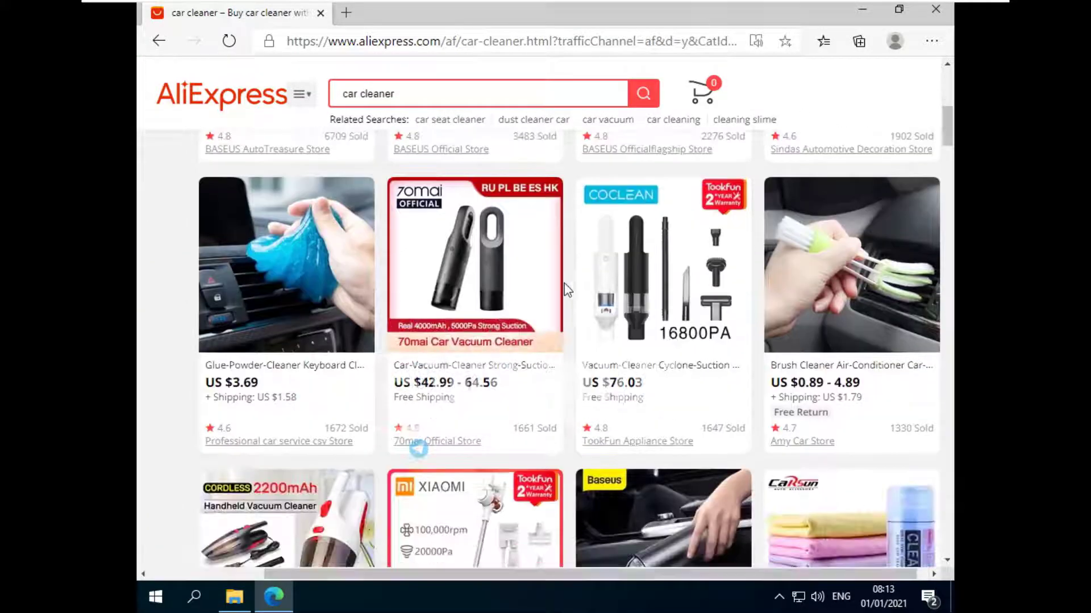
{"action": "left_click", "coordinate": [263, 240]}
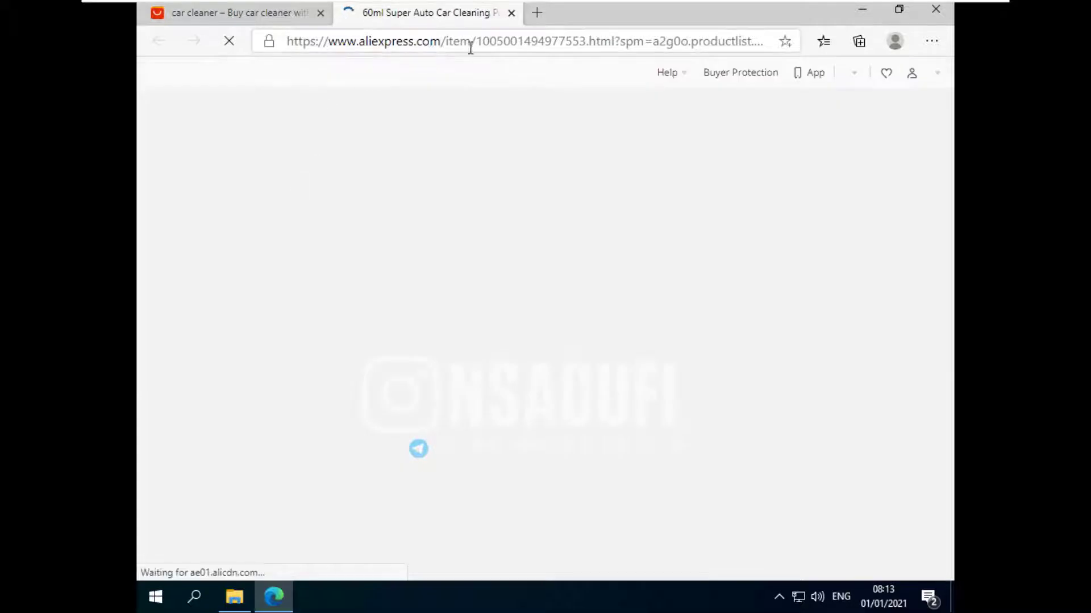
{"action": "scroll", "coordinate": [546, 278], "scroll_direction": "down", "scroll_amount": 3}
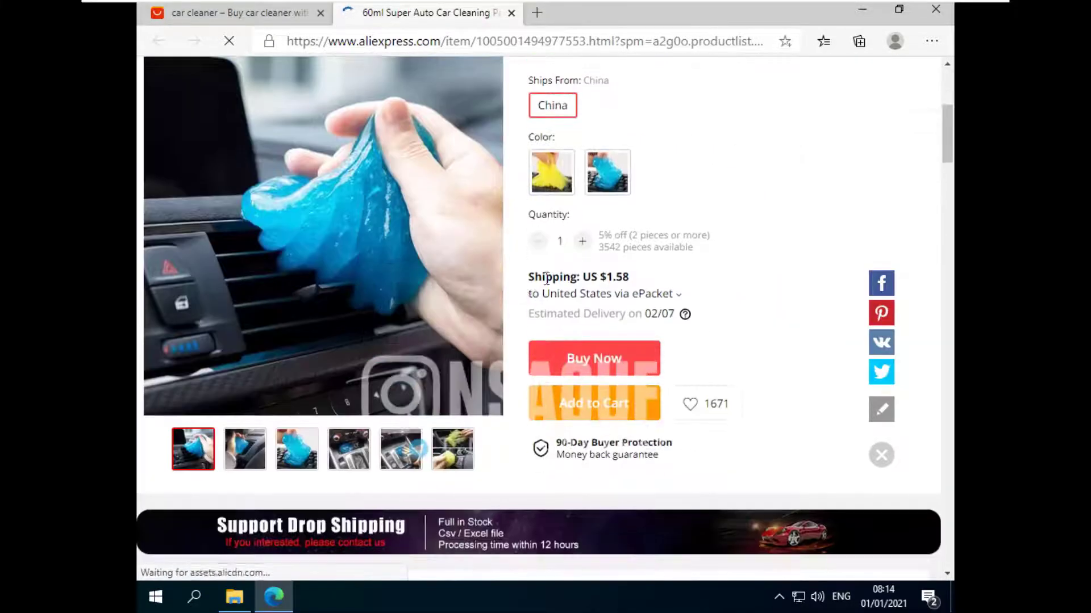
{"action": "scroll", "coordinate": [607, 163], "scroll_direction": "down", "scroll_amount": 5}
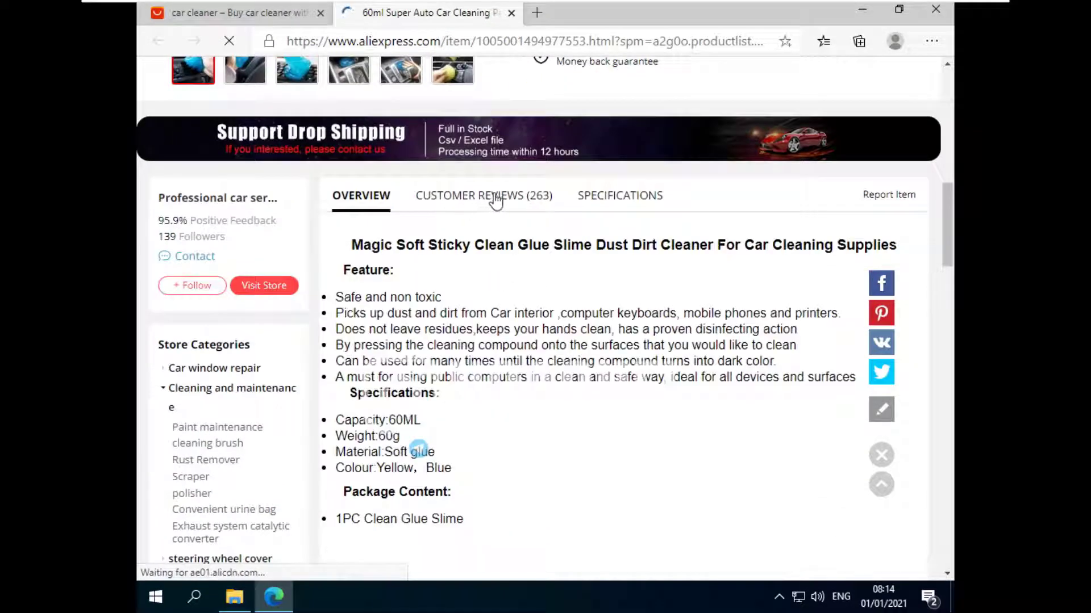
{"action": "left_click", "coordinate": [499, 197]}
Filter the cleaning glue's customer reviews to those with photos.
{"action": "scroll", "coordinate": [410, 349], "scroll_direction": "down", "scroll_amount": 1}
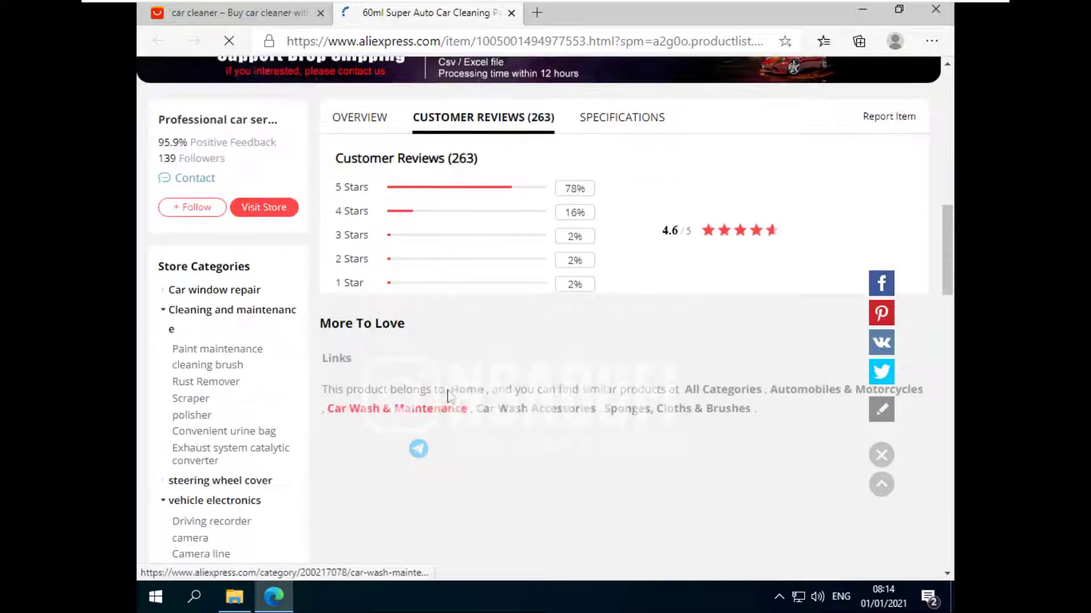
{"action": "scroll", "coordinate": [456, 316], "scroll_direction": "down", "scroll_amount": 7}
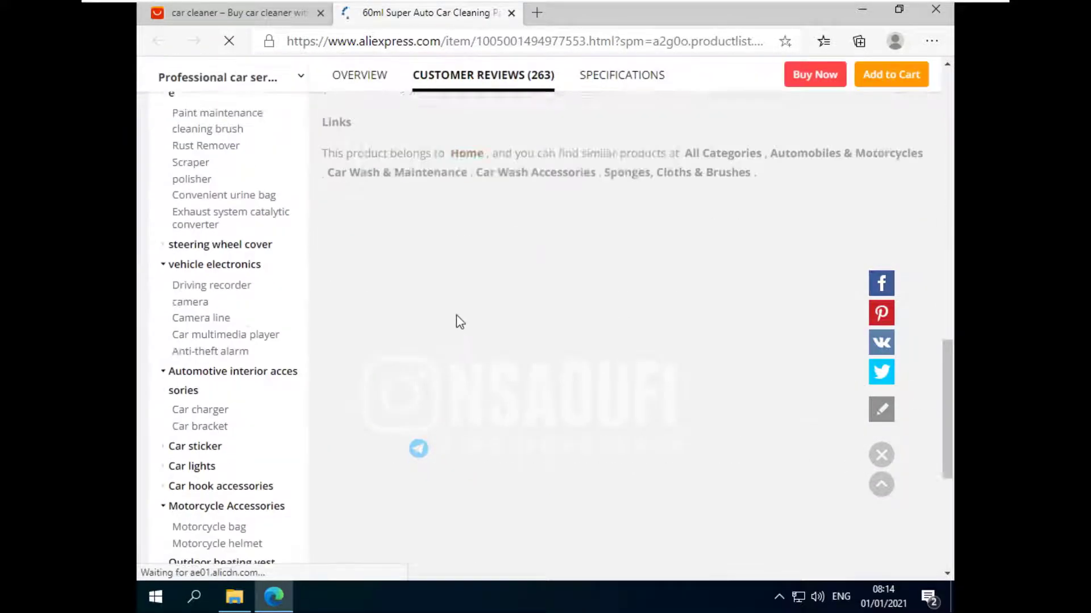
{"action": "scroll", "coordinate": [455, 289], "scroll_direction": "up", "scroll_amount": 10}
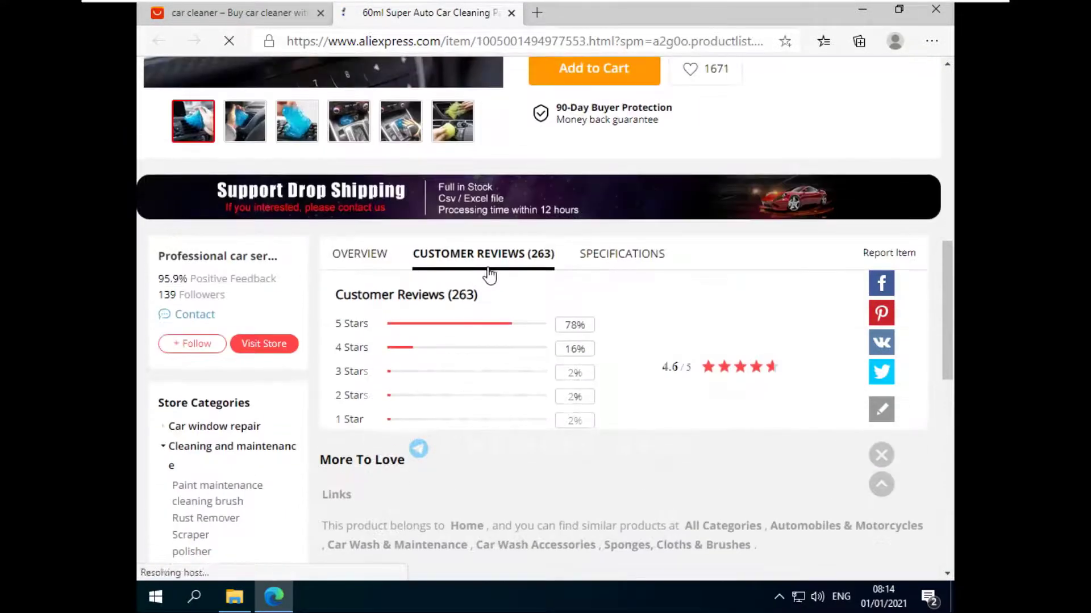
{"action": "scroll", "coordinate": [451, 304], "scroll_direction": "down", "scroll_amount": 5}
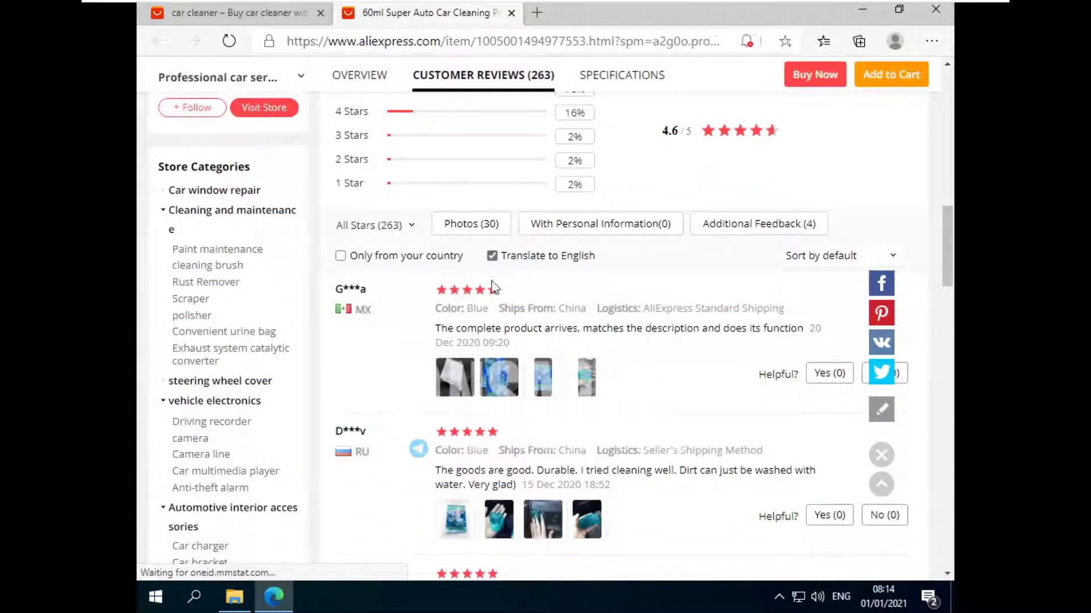
{"action": "left_click", "coordinate": [471, 224]}
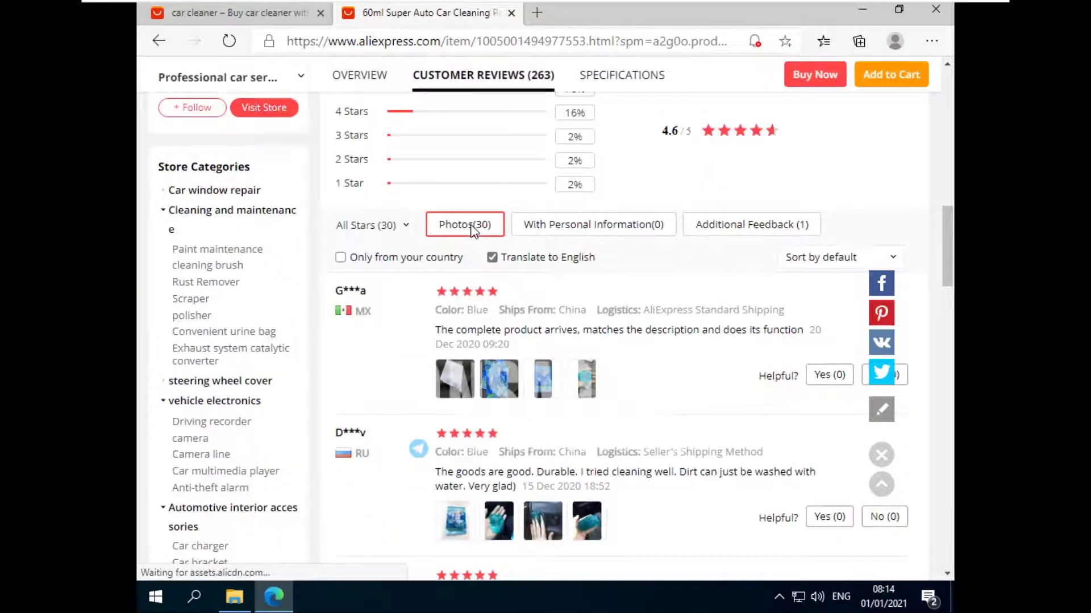
Examine the buyers' photos and comments in the first page of photo reviews, enlarging pictures of the blue slime in use.
{"action": "scroll", "coordinate": [553, 328], "scroll_direction": "down", "scroll_amount": 2}
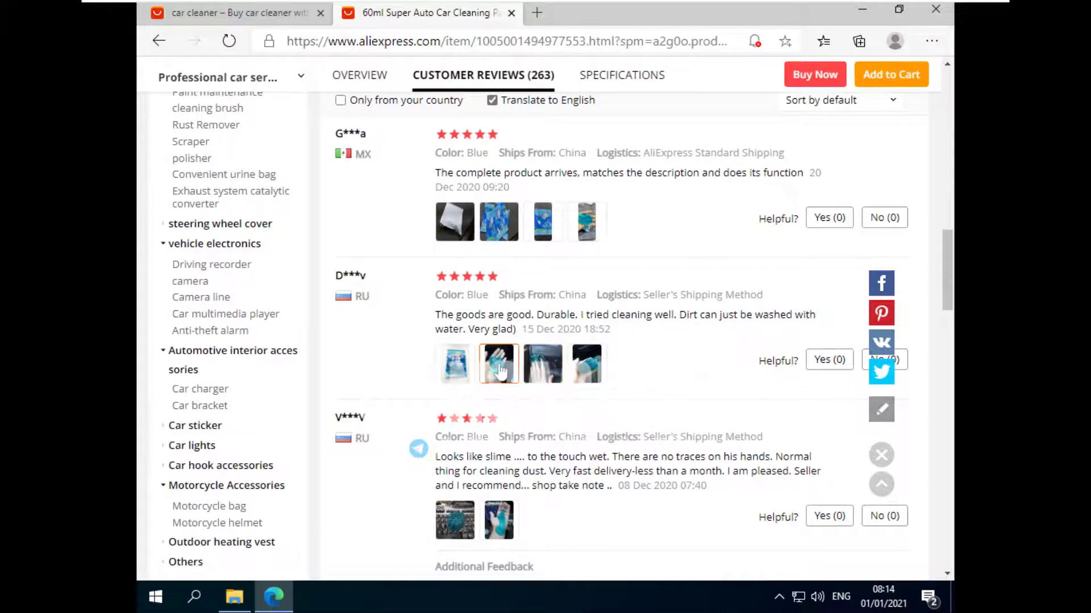
{"action": "left_click", "coordinate": [543, 367]}
{"action": "left_click", "coordinate": [648, 226]}
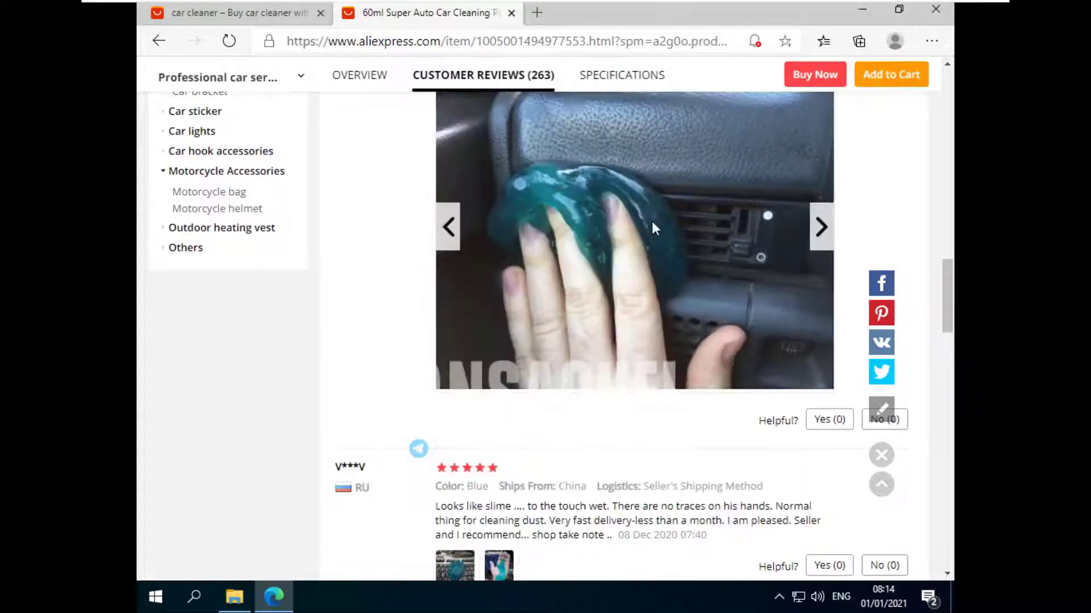
{"action": "left_click", "coordinate": [819, 224]}
{"action": "left_click", "coordinate": [466, 301]}
{"action": "scroll", "coordinate": [466, 301], "scroll_direction": "down", "scroll_amount": 2}
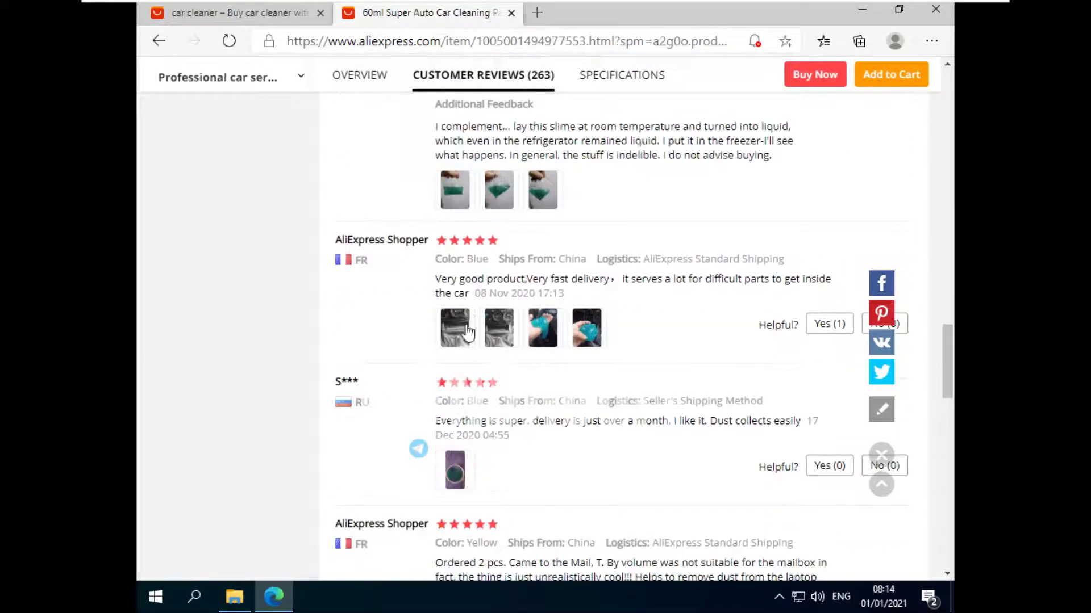
{"action": "left_click", "coordinate": [551, 328]}
{"action": "left_click", "coordinate": [651, 267]}
{"action": "left_click", "coordinate": [529, 295]}
{"action": "scroll", "coordinate": [528, 295], "scroll_direction": "down", "scroll_amount": 4}
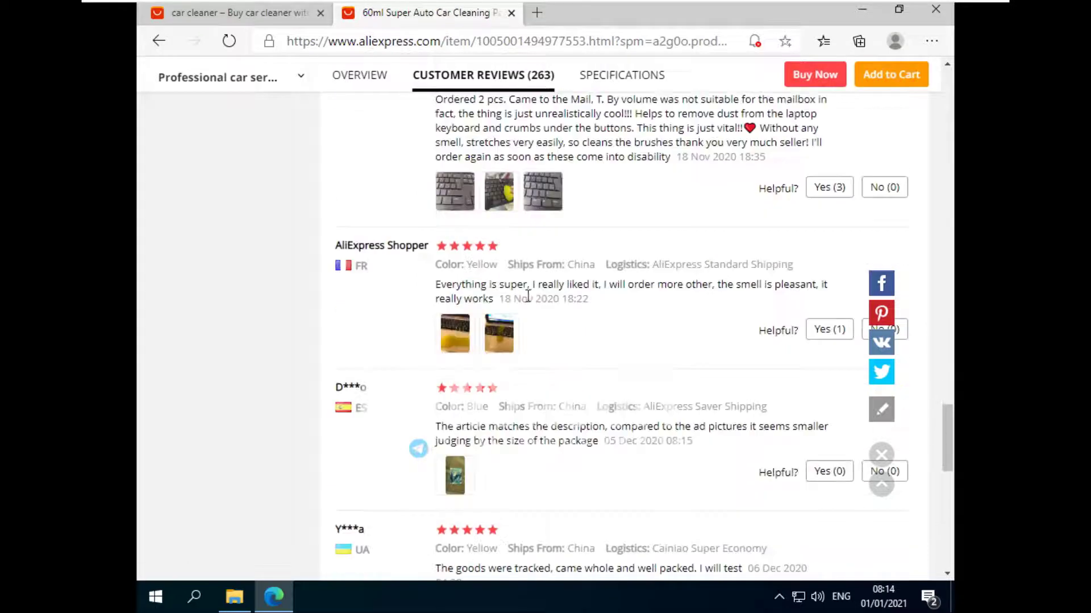
Read through pages 2 and 3 of the cleaning glue's photo reviews.
{"action": "scroll", "coordinate": [518, 275], "scroll_direction": "down", "scroll_amount": 5}
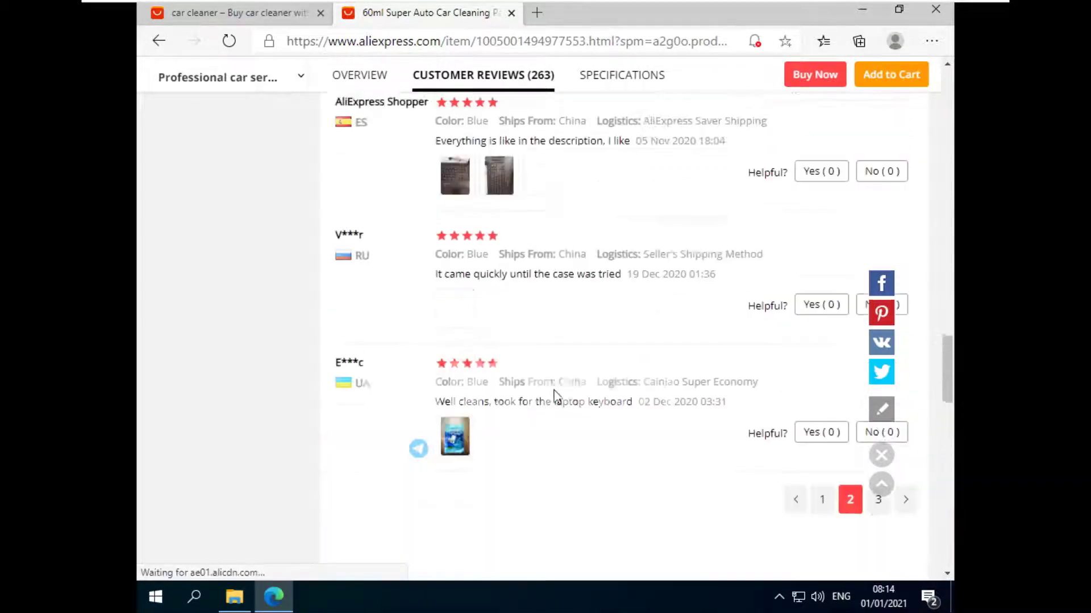
{"action": "scroll", "coordinate": [555, 396], "scroll_direction": "up", "scroll_amount": 12}
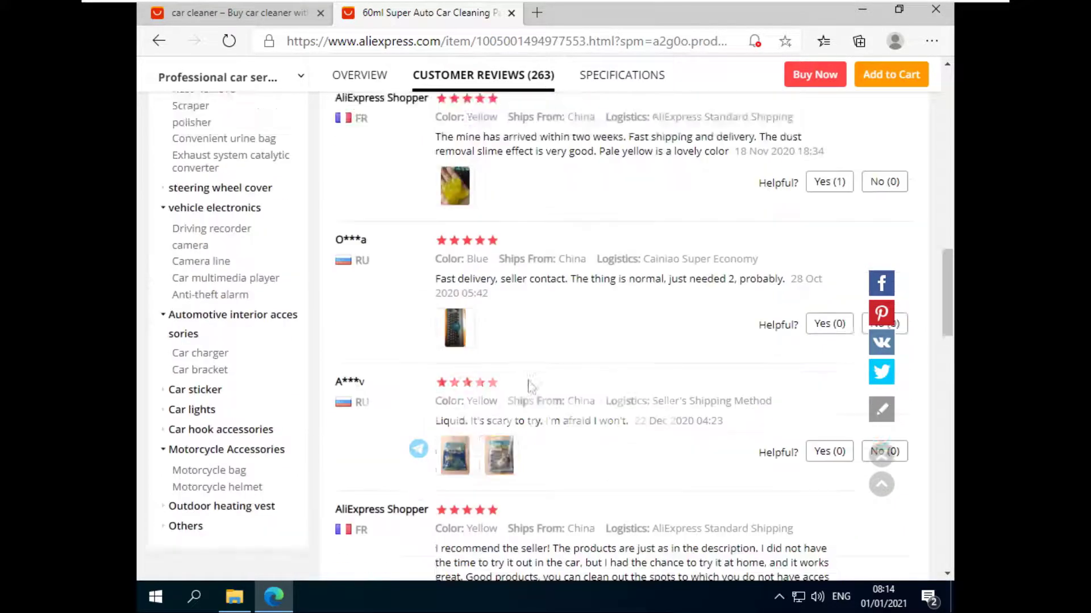
{"action": "scroll", "coordinate": [532, 380], "scroll_direction": "down", "scroll_amount": 12}
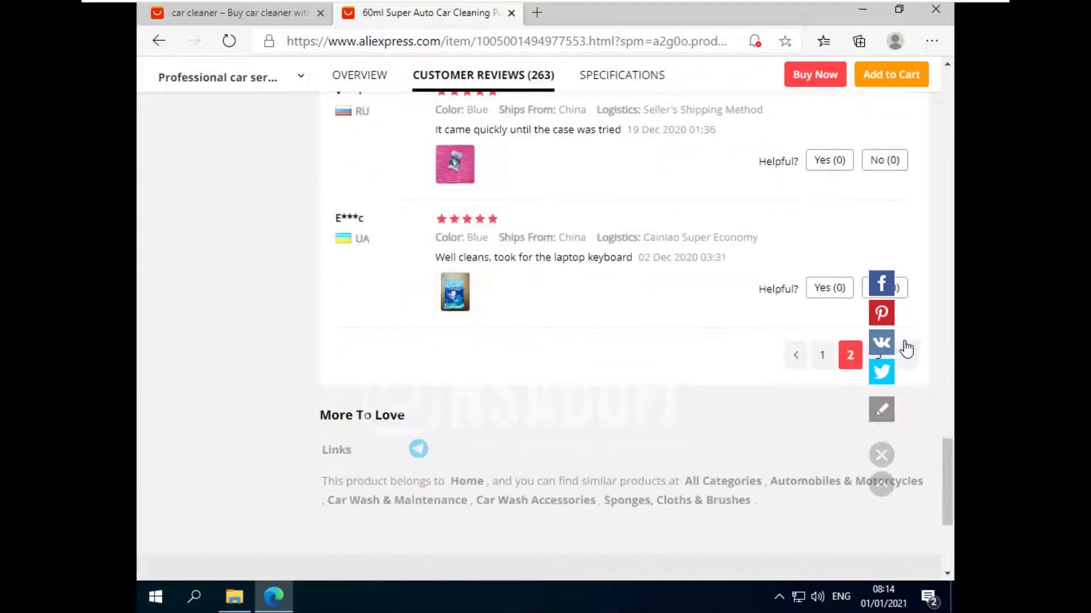
{"action": "left_click", "coordinate": [906, 351]}
{"action": "scroll", "coordinate": [640, 336], "scroll_direction": "up", "scroll_amount": 10}
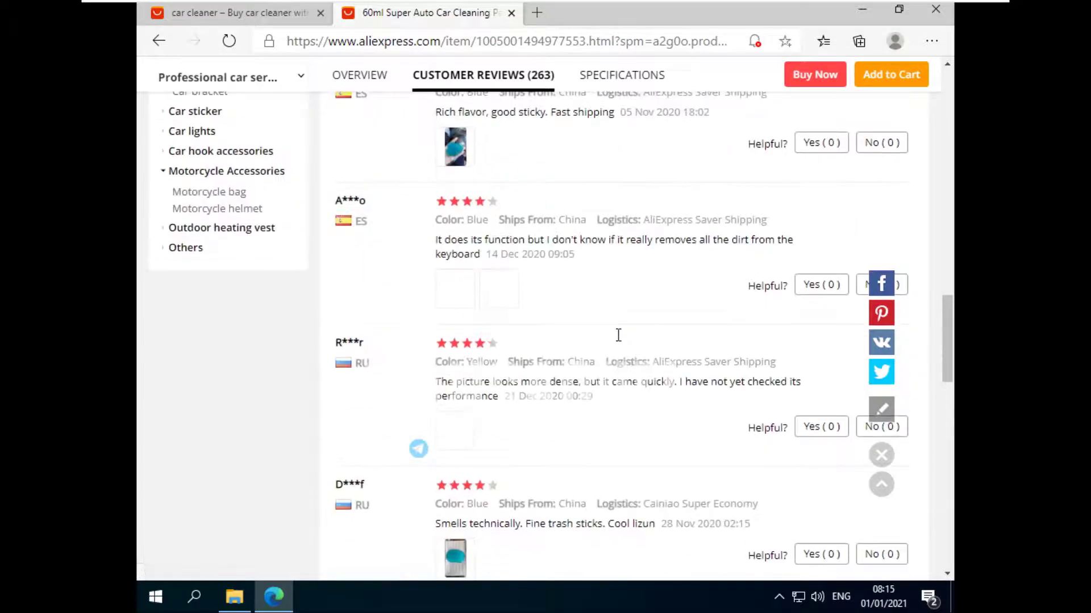
{"action": "scroll", "coordinate": [528, 358], "scroll_direction": "down", "scroll_amount": 10}
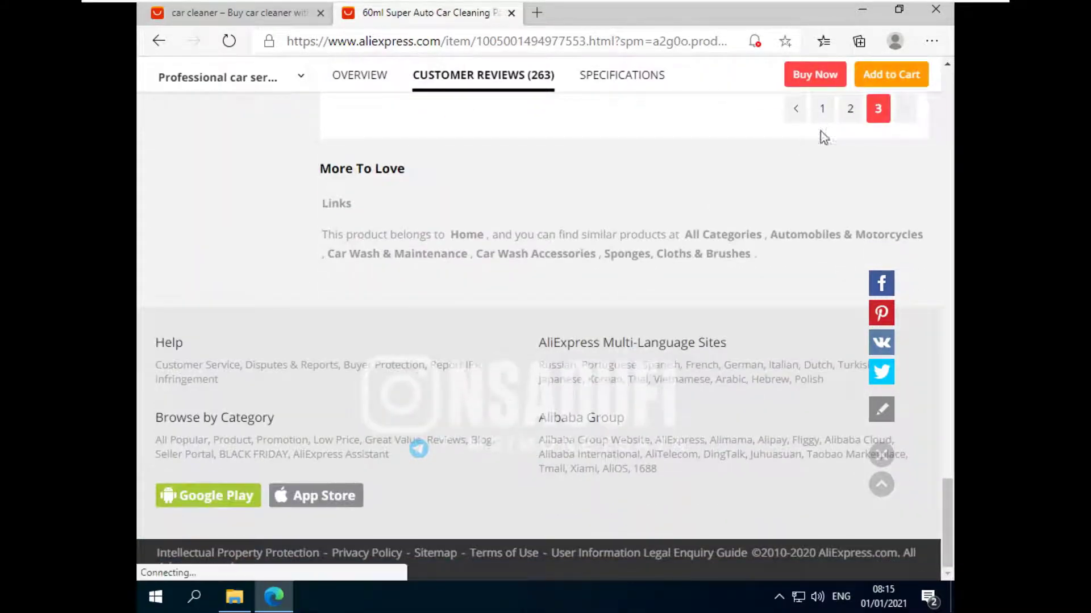
Return to the first page of photo reviews and examine the top buyer's pictures of the package.
{"action": "left_click", "coordinate": [797, 113]}
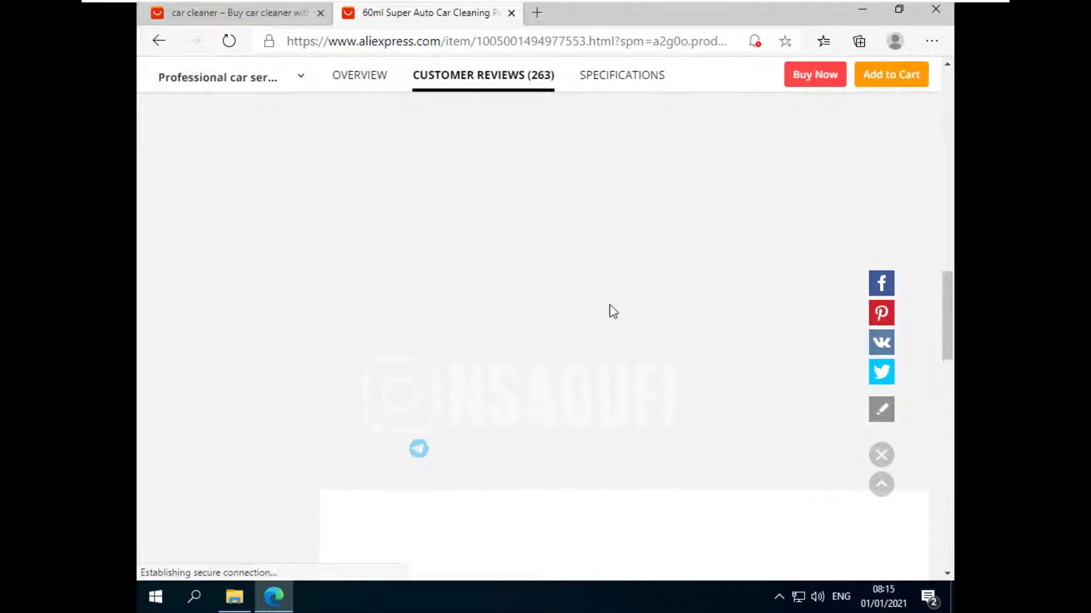
{"action": "scroll", "coordinate": [608, 309], "scroll_direction": "down", "scroll_amount": 1}
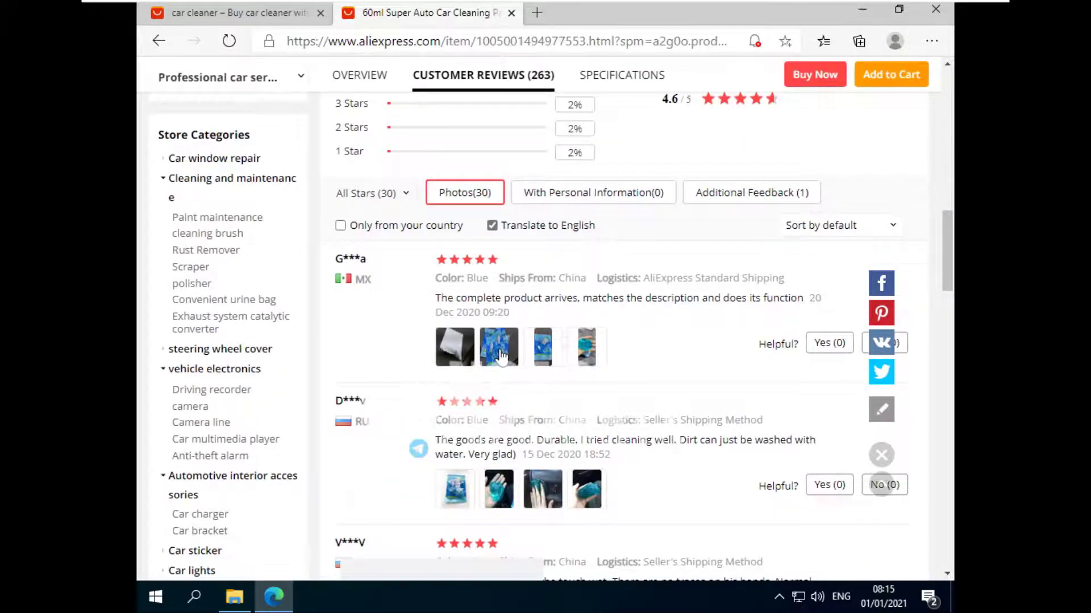
{"action": "left_click", "coordinate": [500, 355]}
{"action": "scroll", "coordinate": [625, 364], "scroll_direction": "down", "scroll_amount": 2}
{"action": "left_click", "coordinate": [818, 361]}
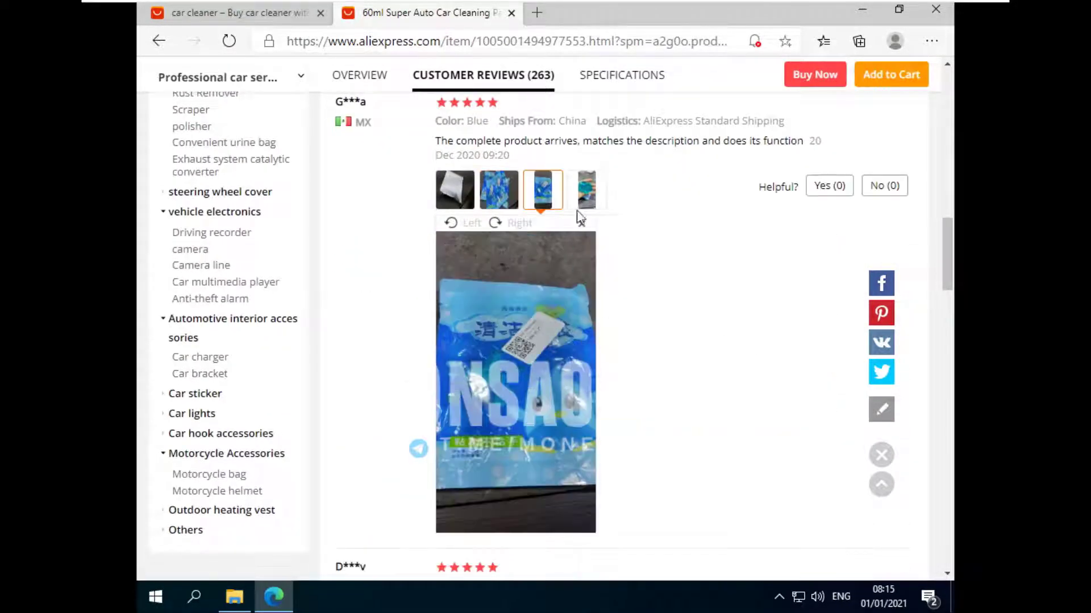
{"action": "left_click", "coordinate": [584, 365]}
{"action": "left_click", "coordinate": [585, 365]}
{"action": "scroll", "coordinate": [587, 280], "scroll_direction": "down", "scroll_amount": 1}
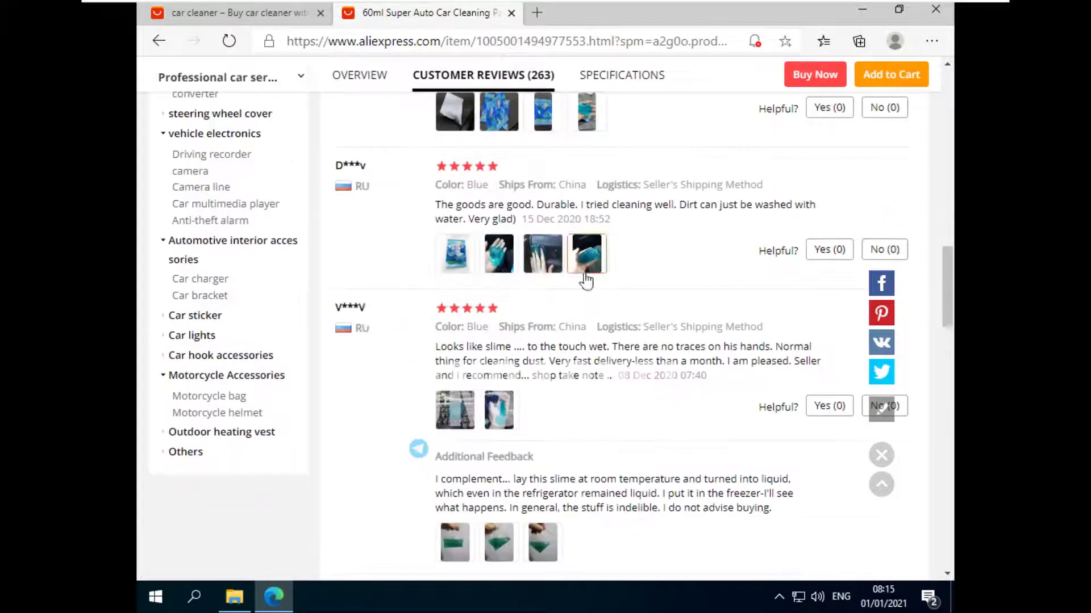
Open the second reviewer's three photos of the blue slime in hand and on the car vent in separate tabs.
{"action": "left_click", "coordinate": [499, 253]}
{"action": "scroll", "coordinate": [566, 333], "scroll_direction": "down", "scroll_amount": 1}
{"action": "right_click", "coordinate": [554, 270]}
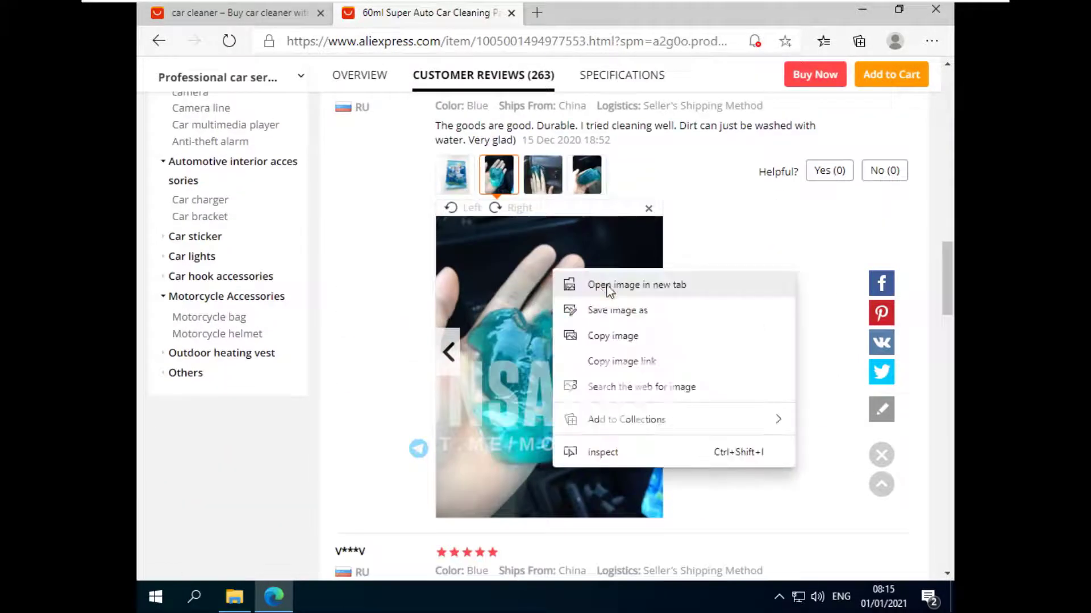
{"action": "left_click", "coordinate": [611, 285]}
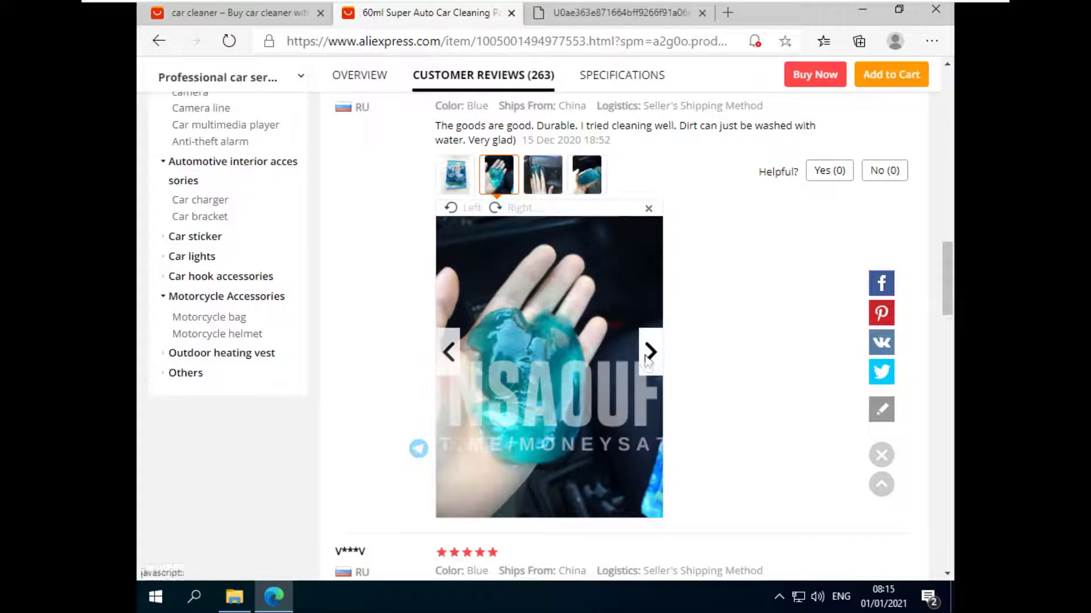
{"action": "left_click", "coordinate": [650, 352]}
{"action": "right_click", "coordinate": [580, 293]}
{"action": "left_click", "coordinate": [640, 312]}
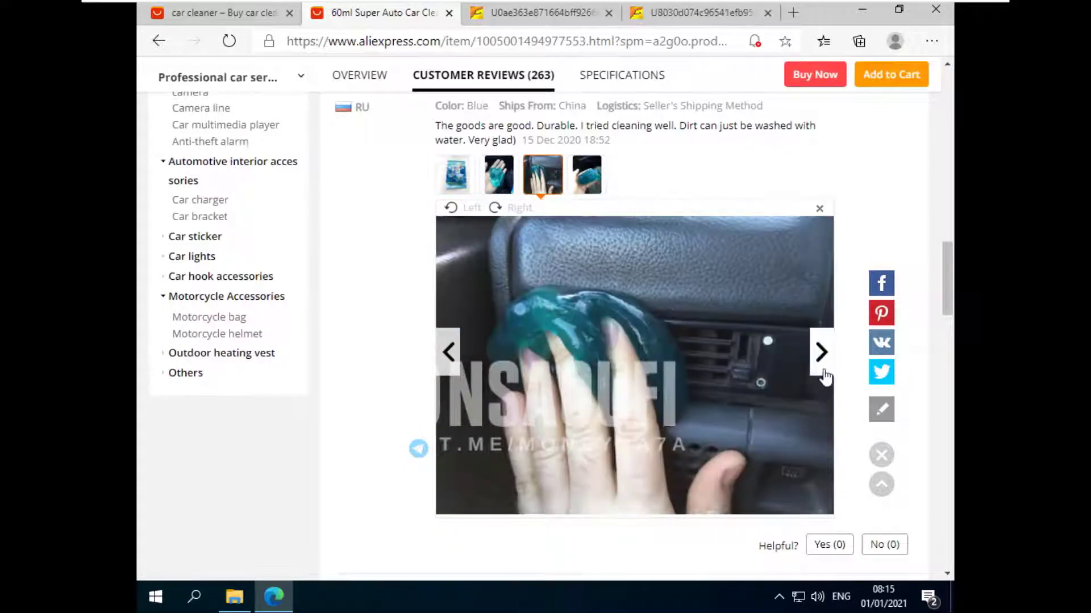
{"action": "left_click", "coordinate": [824, 352]}
{"action": "right_click", "coordinate": [549, 300]}
{"action": "left_click", "coordinate": [592, 316]}
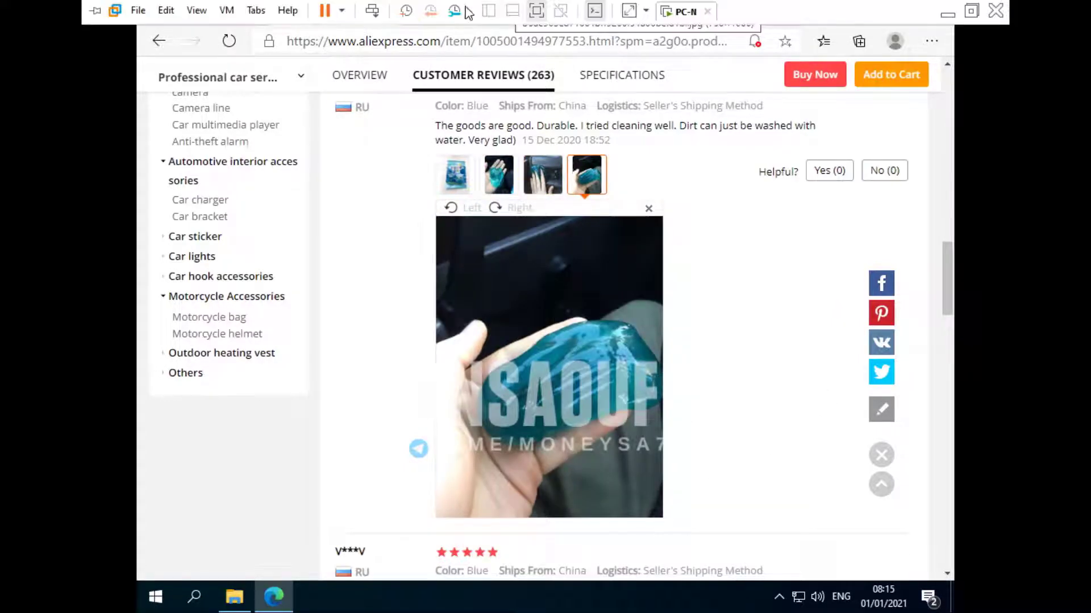
Capture the first opened photo, the slime lying on an open palm, as a rectangular snip with Snip & Sketch.
{"action": "left_click", "coordinate": [459, 17]}
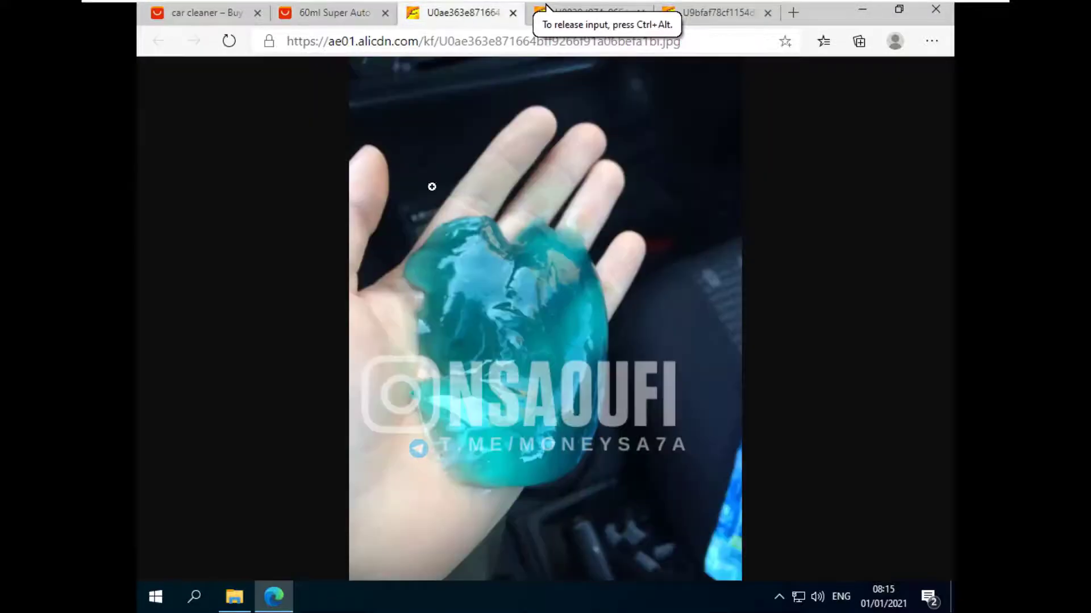
{"action": "left_click", "coordinate": [149, 594]}
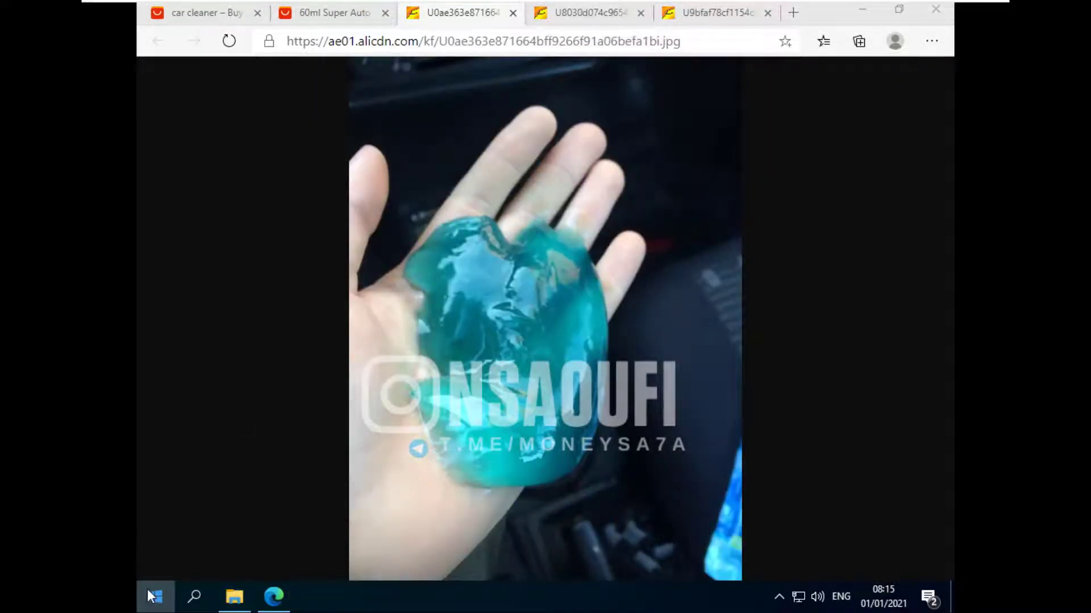
{"action": "left_click", "coordinate": [152, 596]}
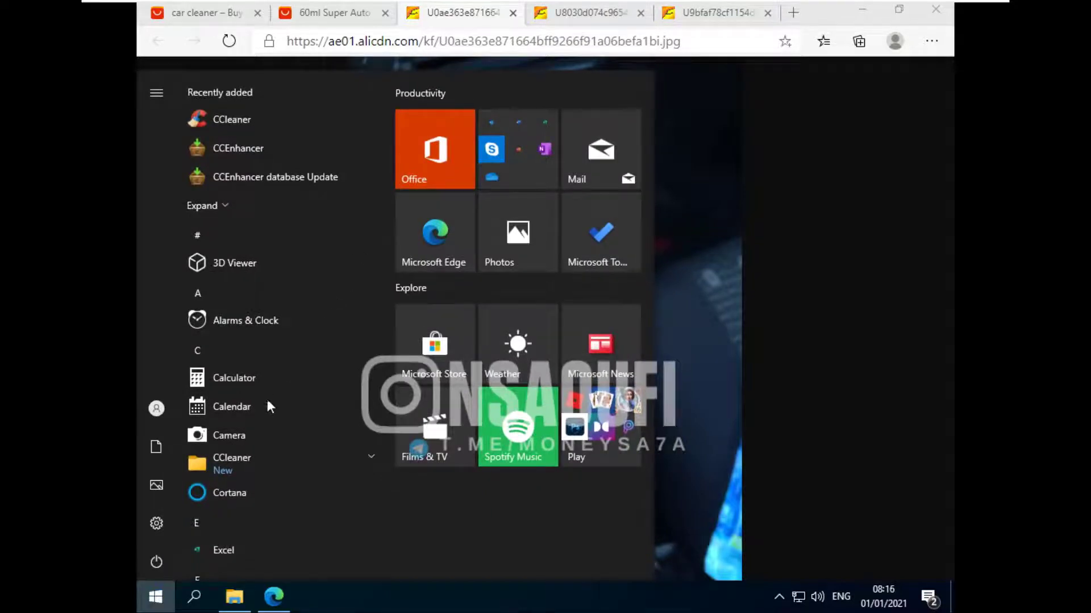
{"action": "scroll", "coordinate": [262, 407], "scroll_direction": "down", "scroll_amount": 10}
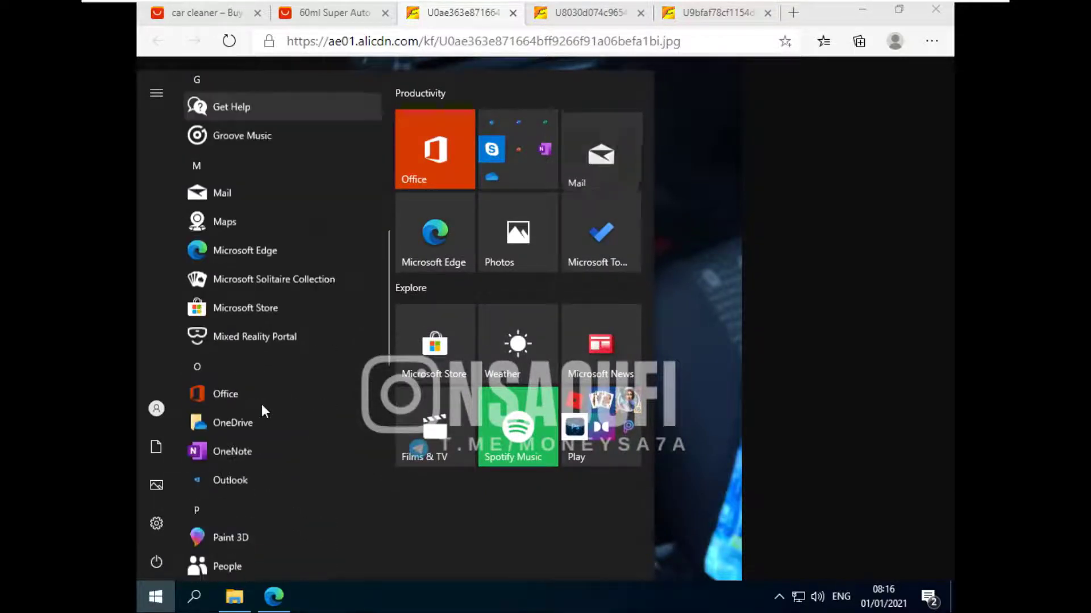
{"action": "scroll", "coordinate": [261, 404], "scroll_direction": "down", "scroll_amount": 5}
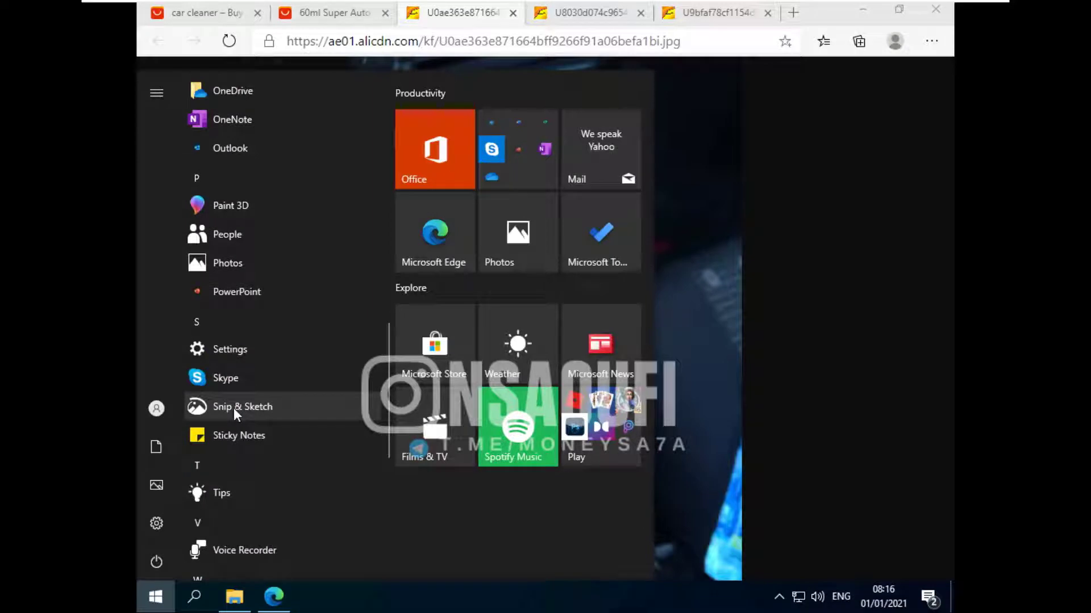
{"action": "left_click", "coordinate": [233, 408]}
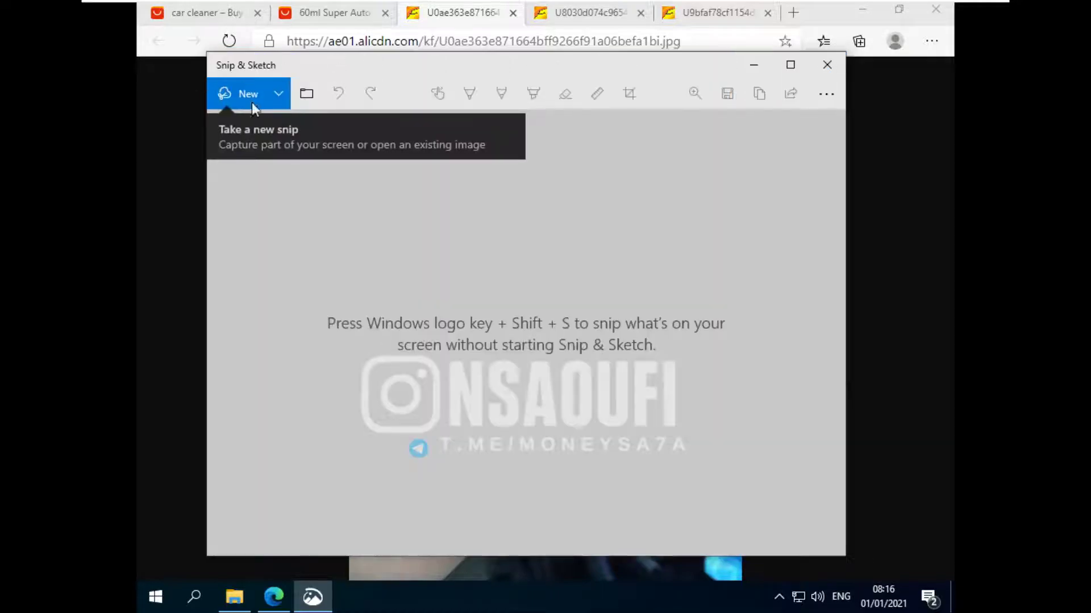
{"action": "left_click", "coordinate": [845, 168]}
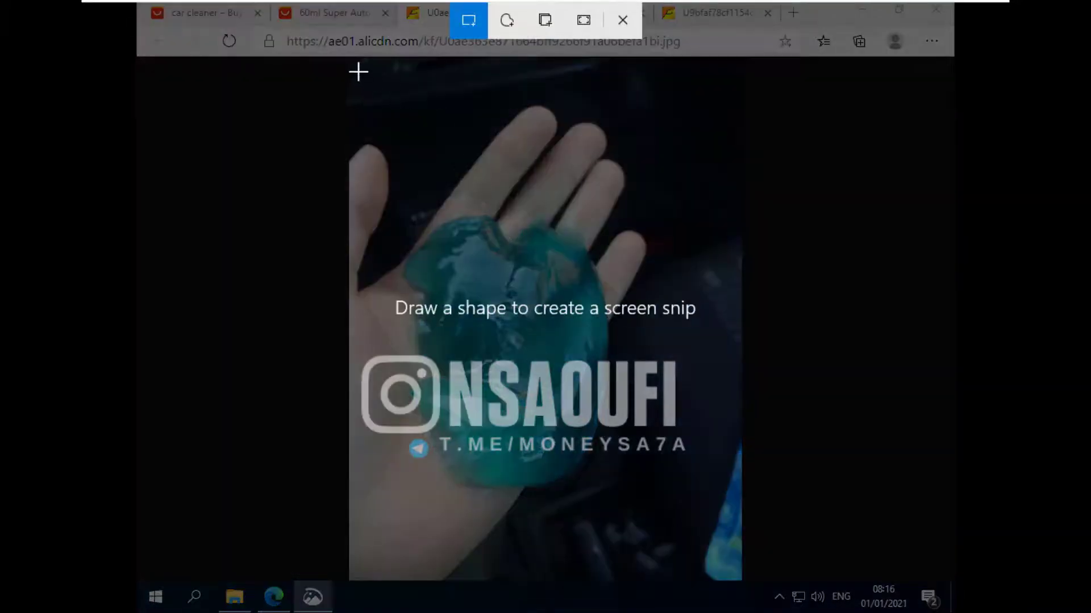
{"action": "left_click_drag", "start_coordinate": [358, 68], "coordinate": [710, 524]}
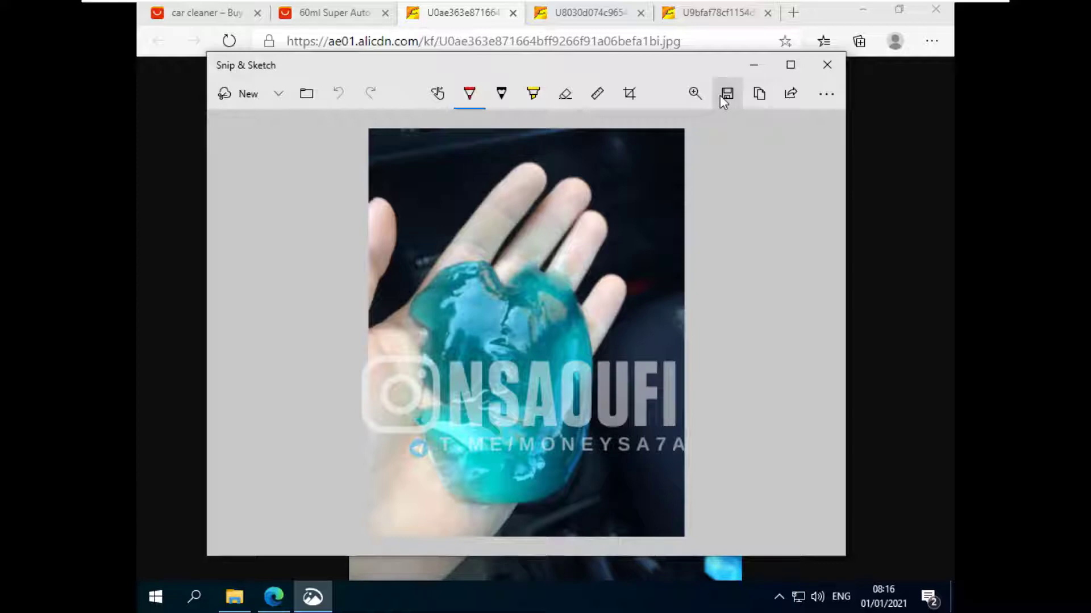
Save the snip as a PNG named Picture-0885779 in the products folder inside usr1.
{"action": "left_click", "coordinate": [726, 93]}
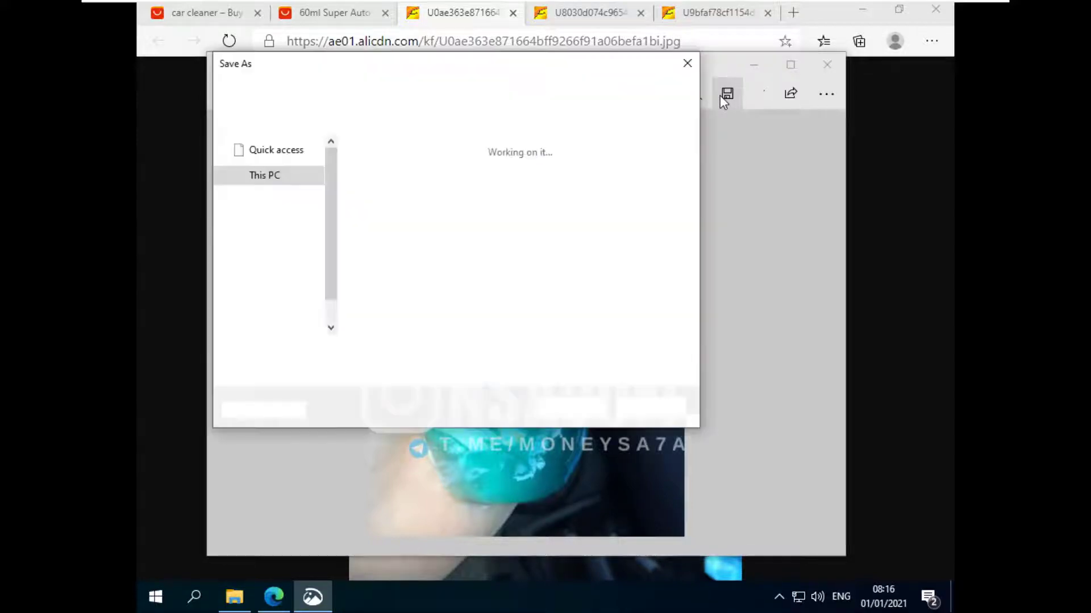
{"action": "left_click", "coordinate": [278, 175]}
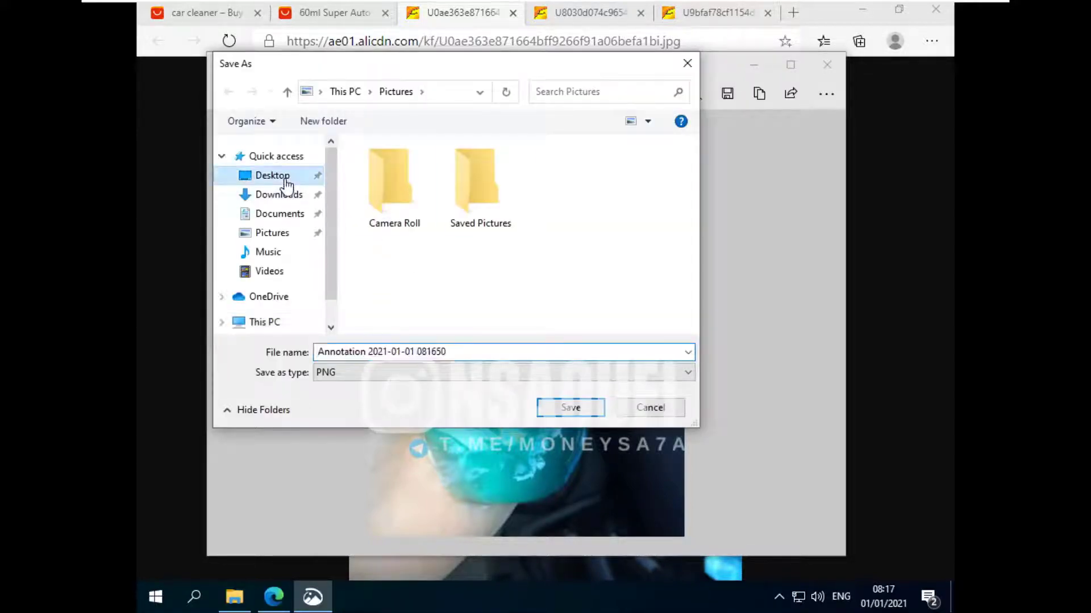
{"action": "double_click", "coordinate": [373, 169]}
{"action": "double_click", "coordinate": [397, 182]}
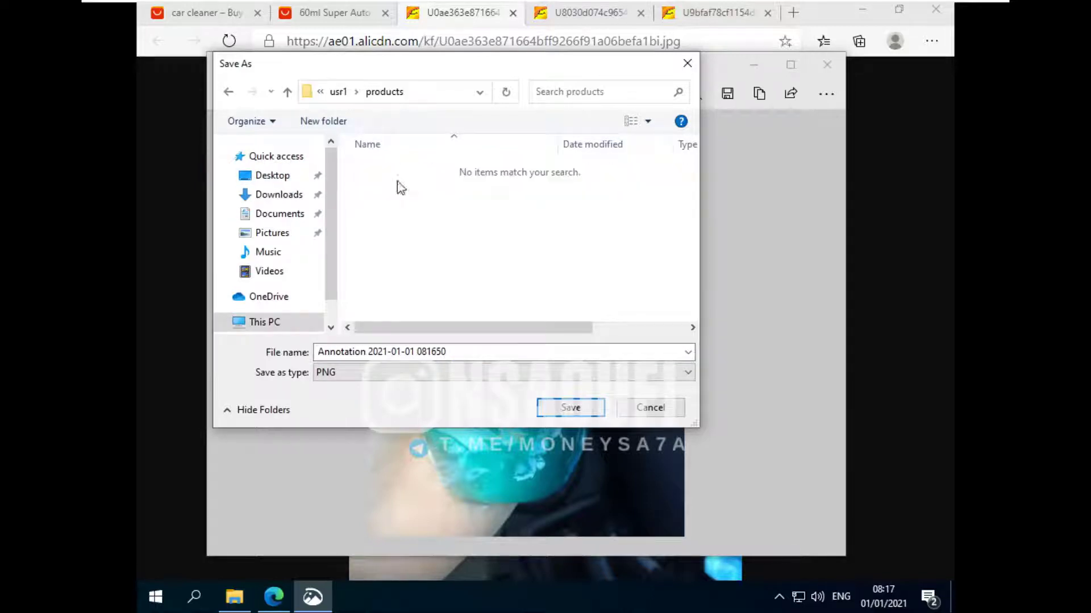
{"action": "left_click", "coordinate": [467, 351]}
{"action": "left_click", "coordinate": [453, 351]}
{"action": "key", "text": "ctrl+a"}
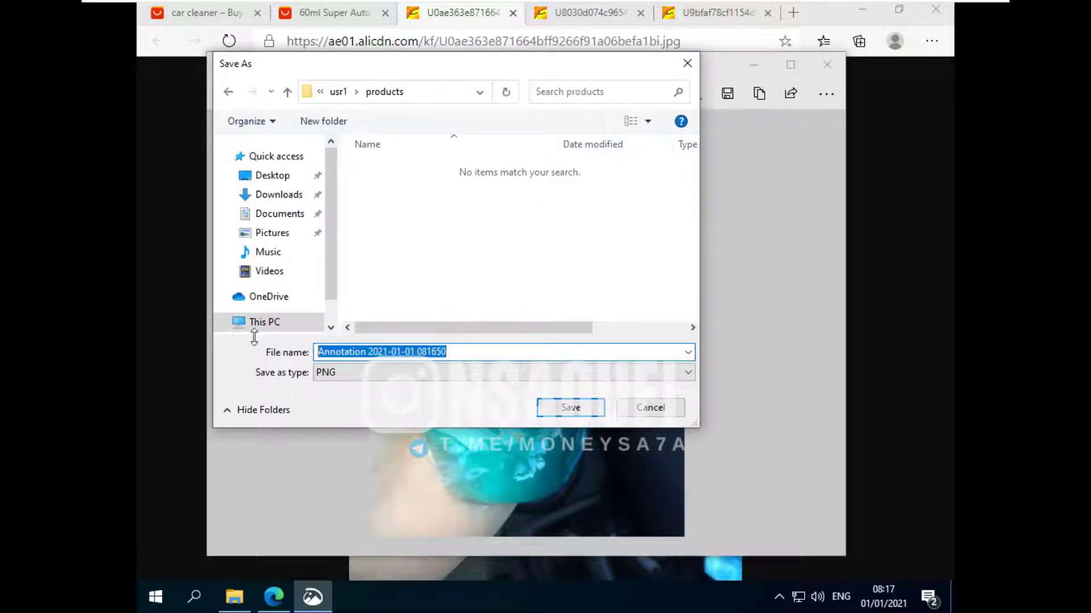
{"action": "key", "text": "BackSpace"}
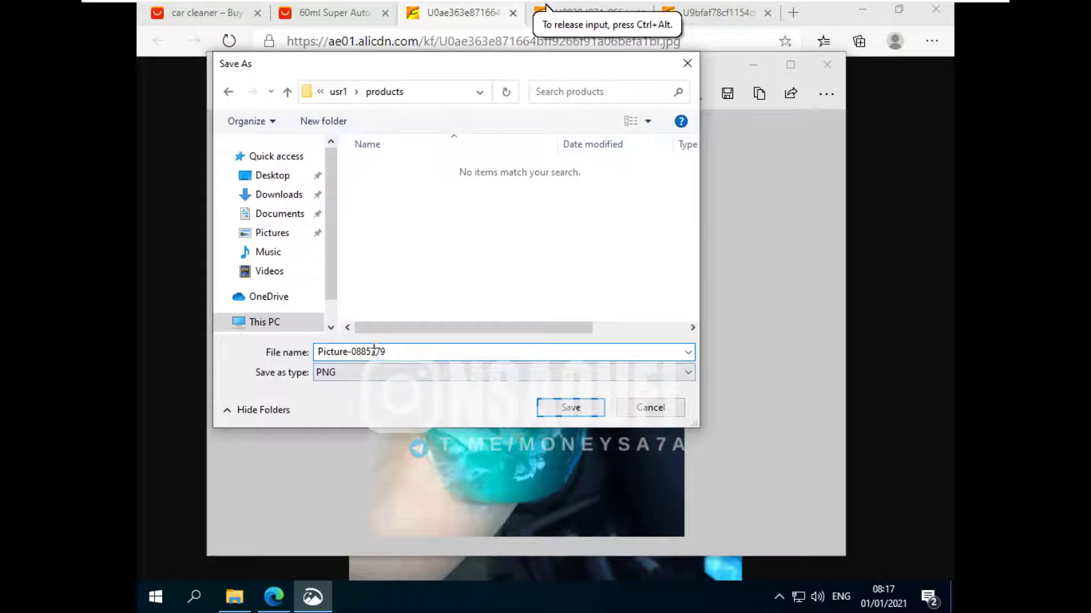
{"action": "double_click", "coordinate": [335, 352]}
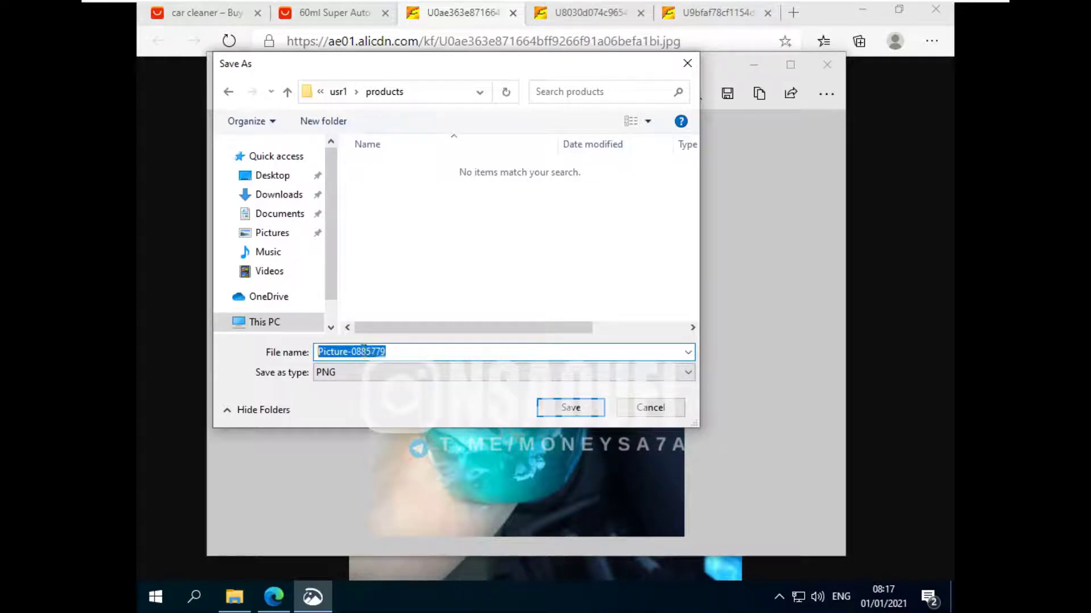
{"action": "right_click", "coordinate": [364, 349]}
{"action": "left_click", "coordinate": [409, 400]}
{"action": "left_click", "coordinate": [573, 416]}
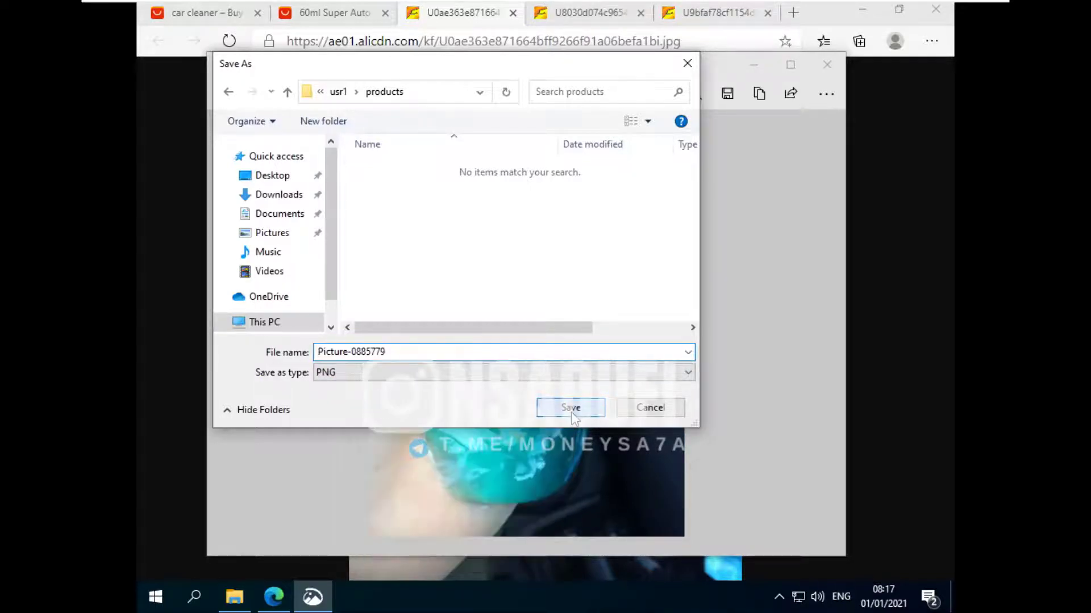
Show the photo of the slime pressed on the car vent and capture it as a new rectangular snip.
{"action": "left_click", "coordinate": [754, 65]}
{"action": "key", "text": "ctrl+Tab"}
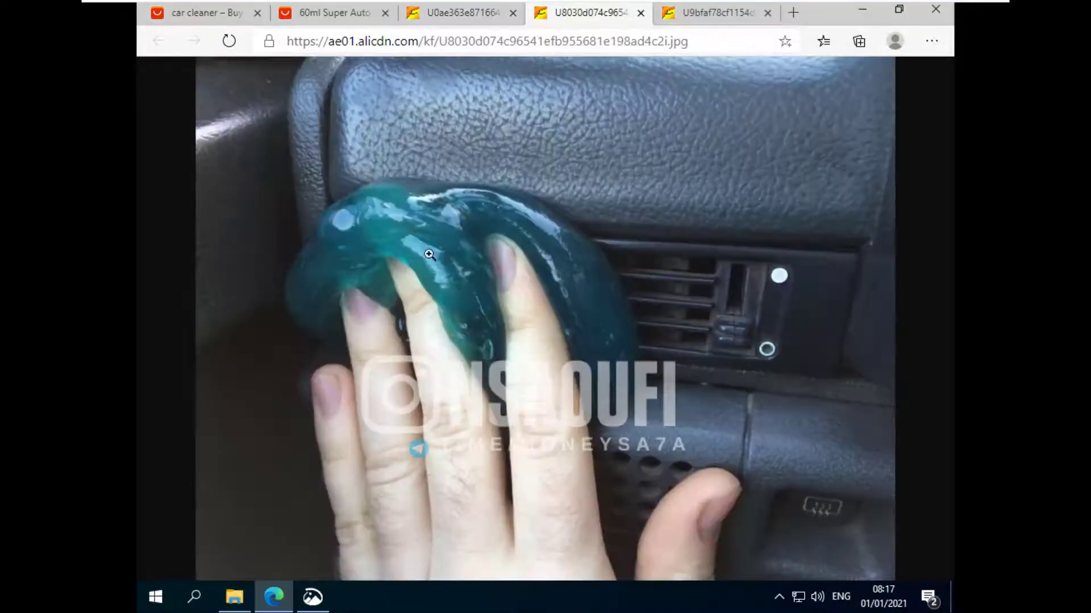
{"action": "left_click", "coordinate": [313, 597]}
{"action": "left_click", "coordinate": [242, 95]}
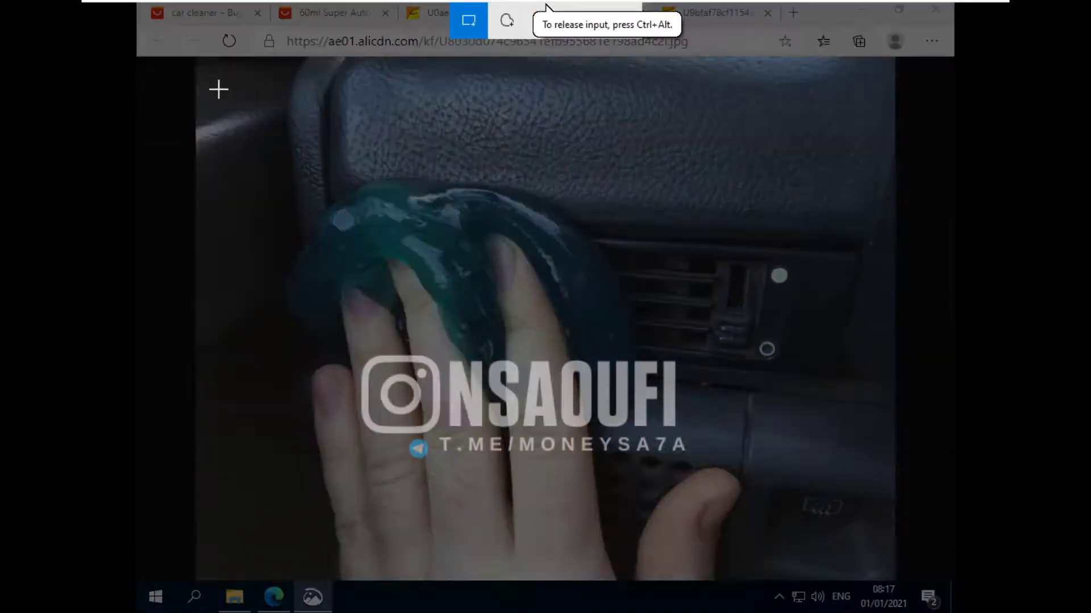
{"action": "left_click_drag", "start_coordinate": [220, 89], "coordinate": [867, 560]}
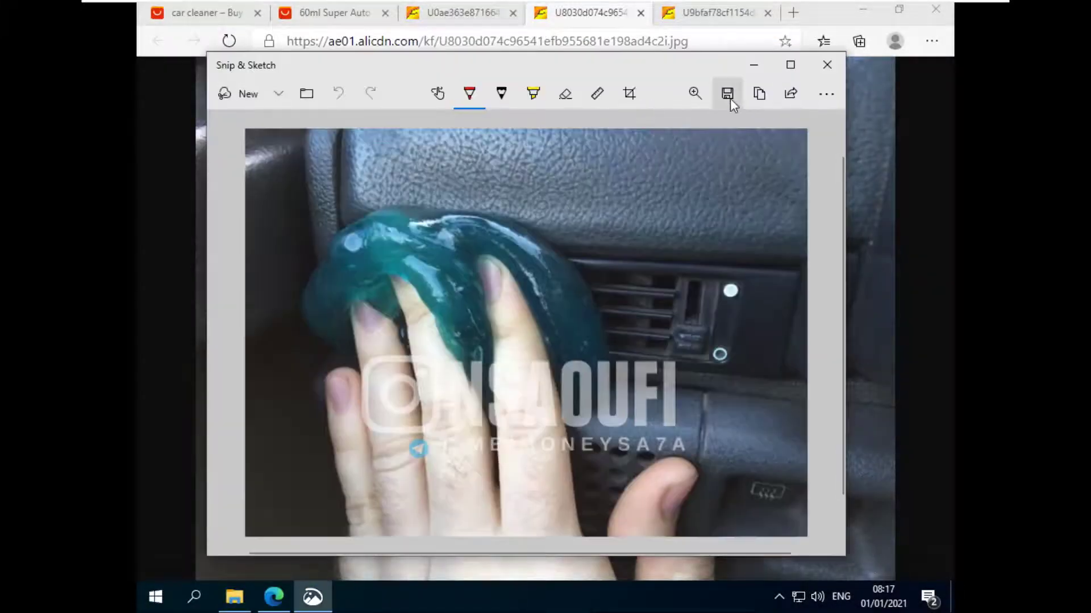
Save the car vent snip as Picture-0885780 in the products folder.
{"action": "left_click", "coordinate": [731, 98]}
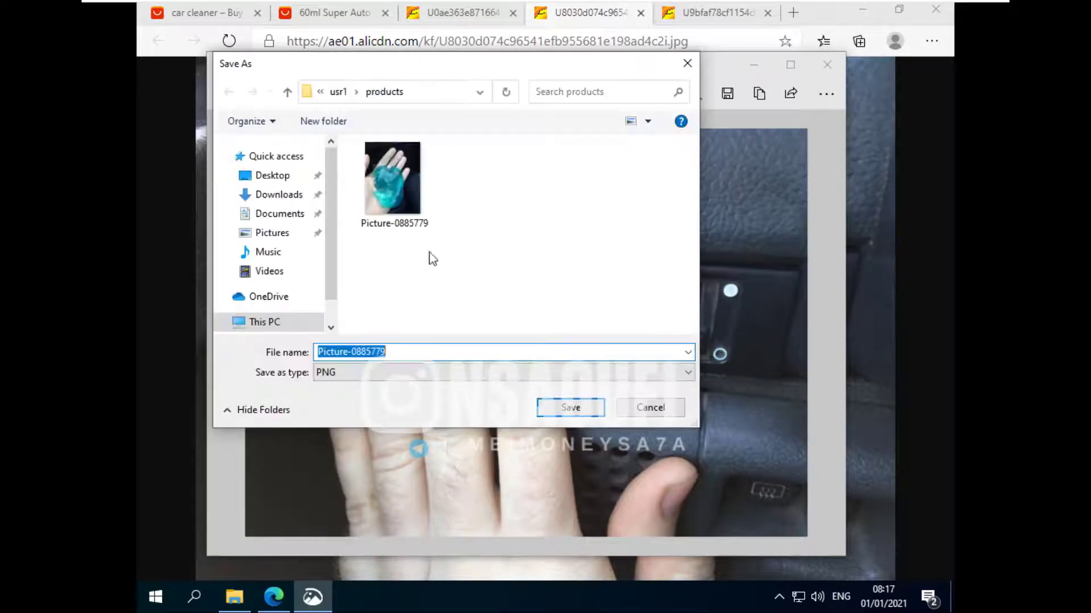
{"action": "left_click", "coordinate": [435, 351]}
{"action": "key", "text": "BackSpace"}
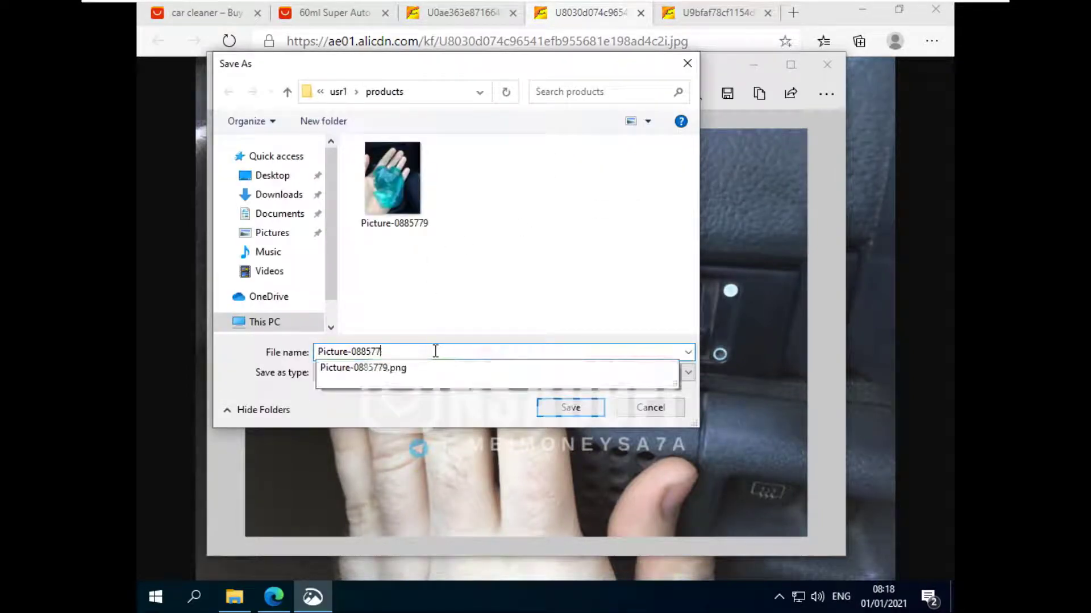
{"action": "key", "text": "BackSpace"}
{"action": "type", "text": "8"}
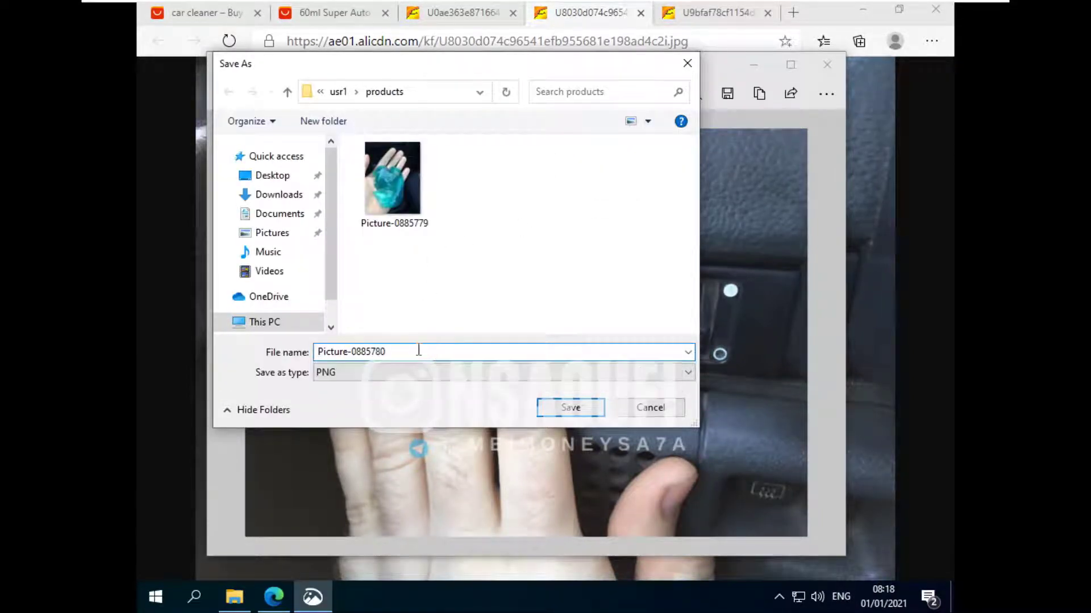
{"action": "type", "text": "0"}
{"action": "left_click", "coordinate": [566, 407]}
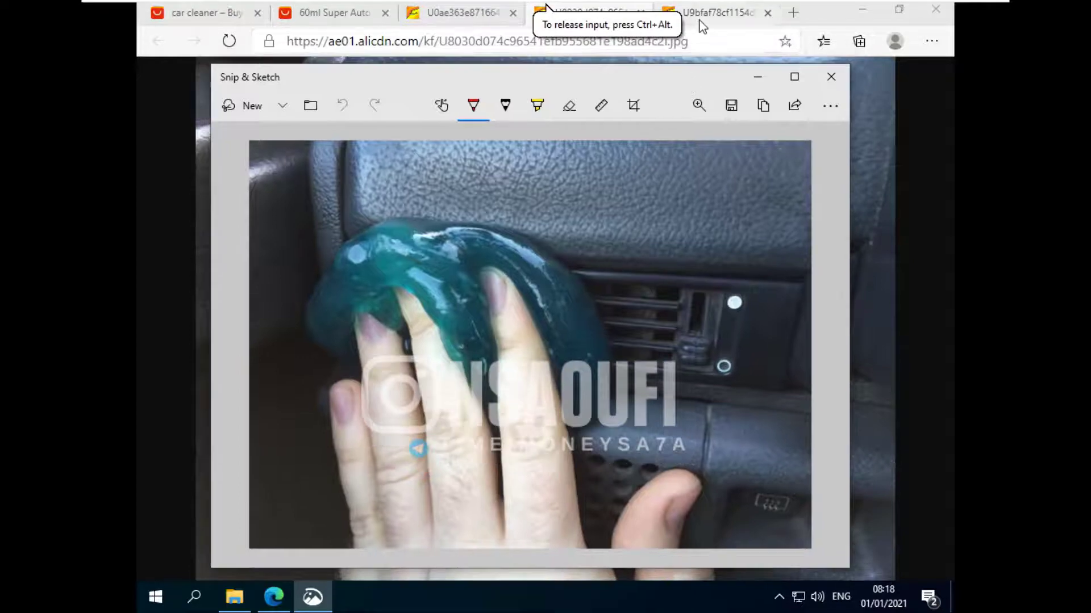
Show the third opened photo, the slime gripped in a hand, and capture it as a new rectangular snip.
{"action": "left_click", "coordinate": [700, 18]}
{"action": "key", "text": "alt+Tab"}
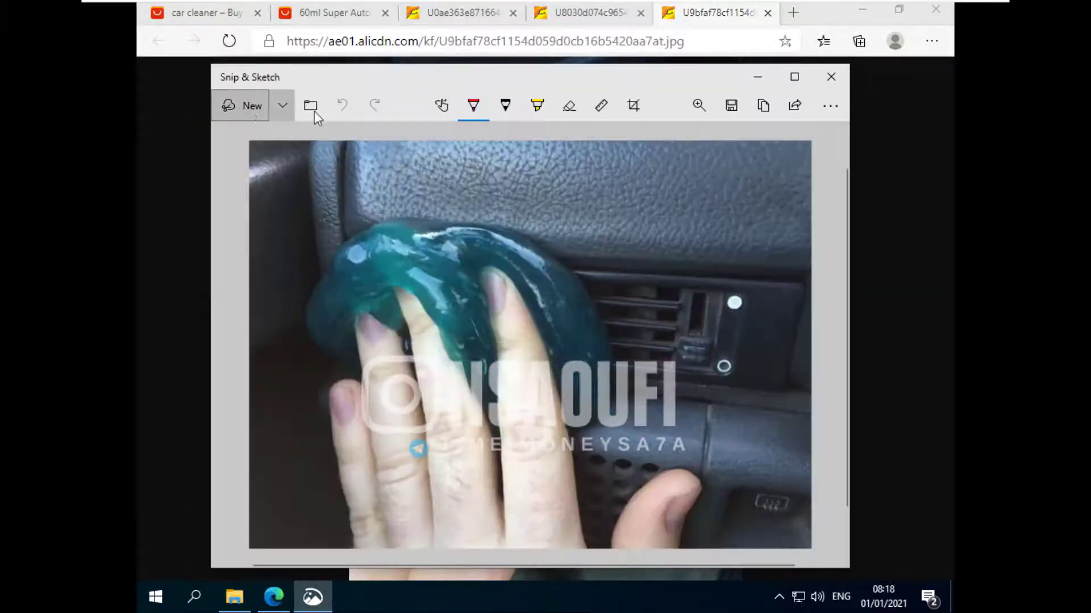
{"action": "key", "text": "ctrl+n"}
{"action": "mouse_move", "coordinate": [362, 92]}
{"action": "left_mouse_down"}
{"action": "mouse_move", "coordinate": [714, 512]}
{"action": "mouse_move", "coordinate": [728, 557]}
{"action": "left_mouse_up"}
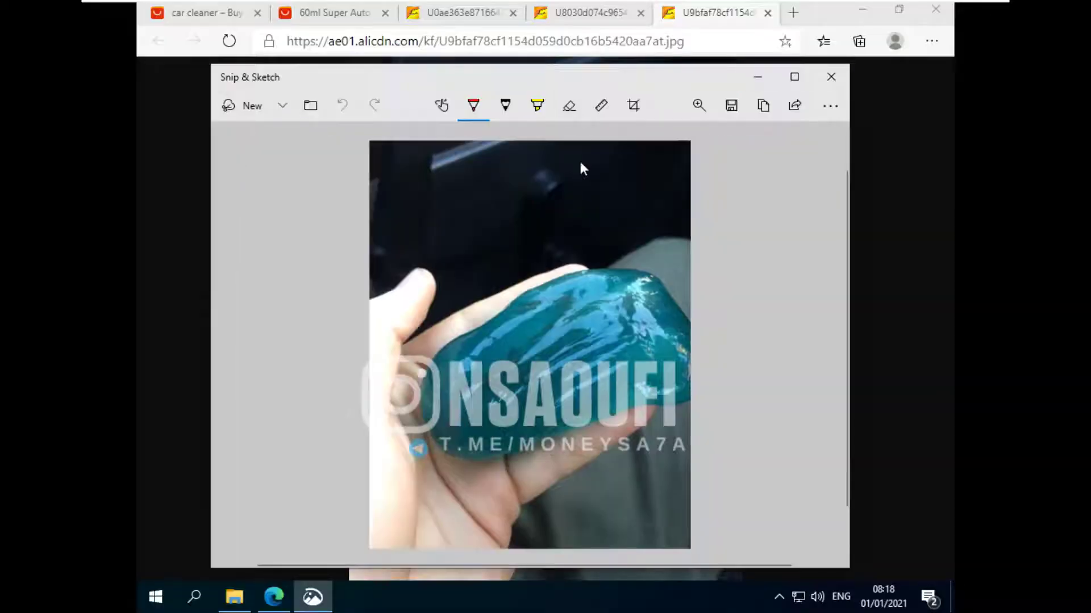
Save the snip of the slime gripped in a hand as a JPG named Picture-0885781 in the products folder.
{"action": "left_click", "coordinate": [732, 106]}
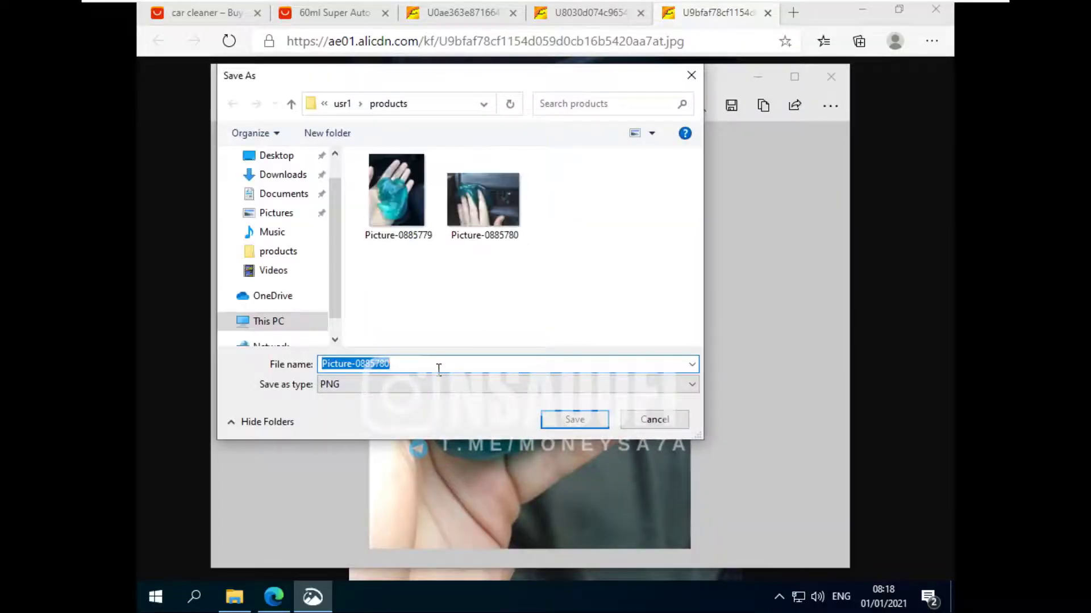
{"action": "left_click", "coordinate": [439, 368]}
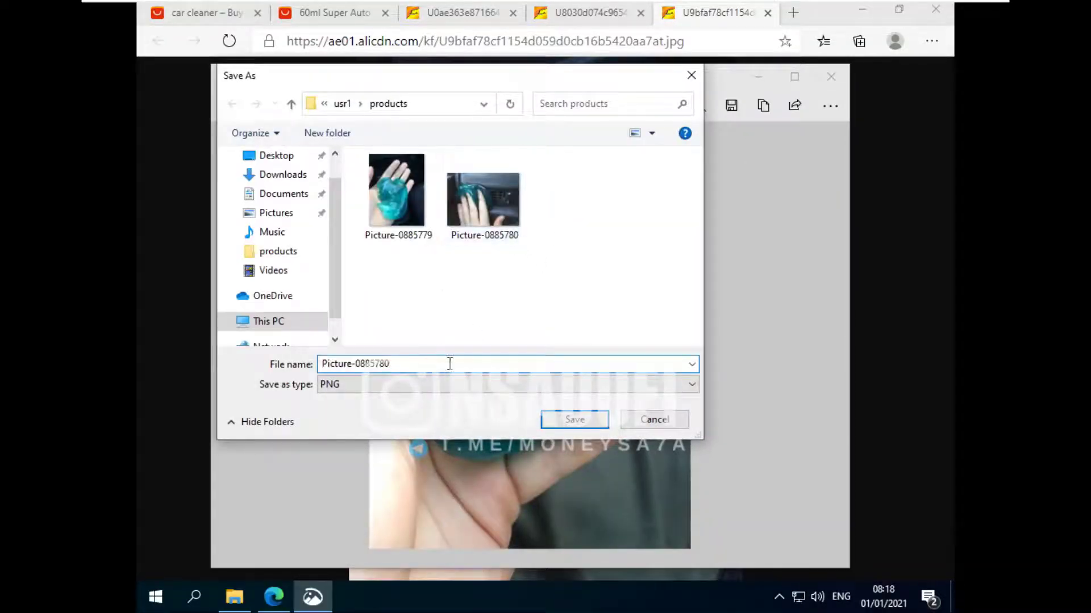
{"action": "key", "text": "BackSpace"}
{"action": "type", "text": "1"}
{"action": "left_click", "coordinate": [375, 385]}
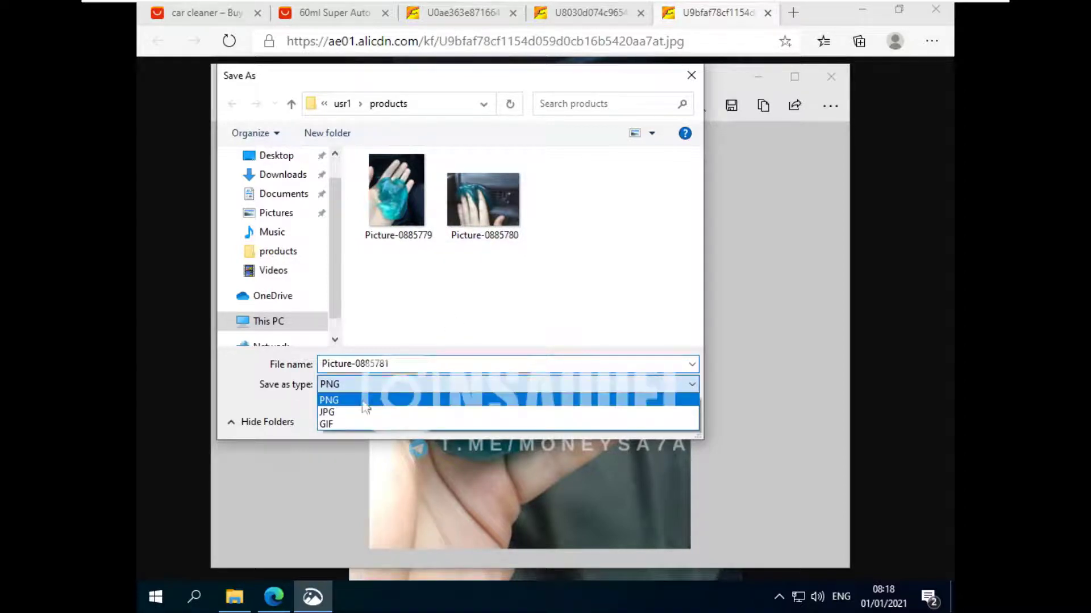
{"action": "left_click", "coordinate": [332, 414]}
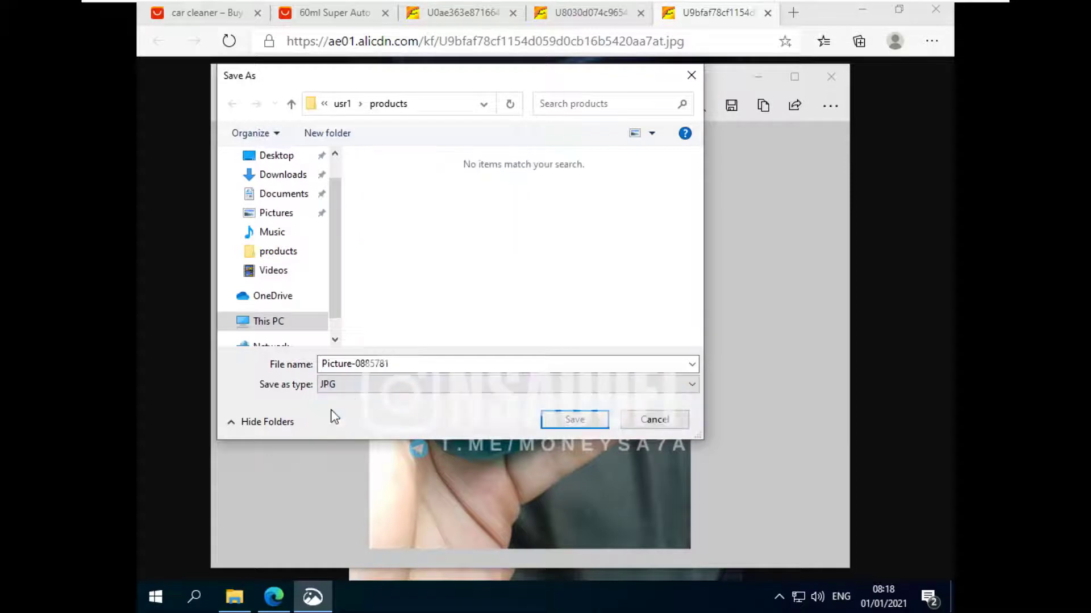
{"action": "left_click", "coordinate": [574, 420]}
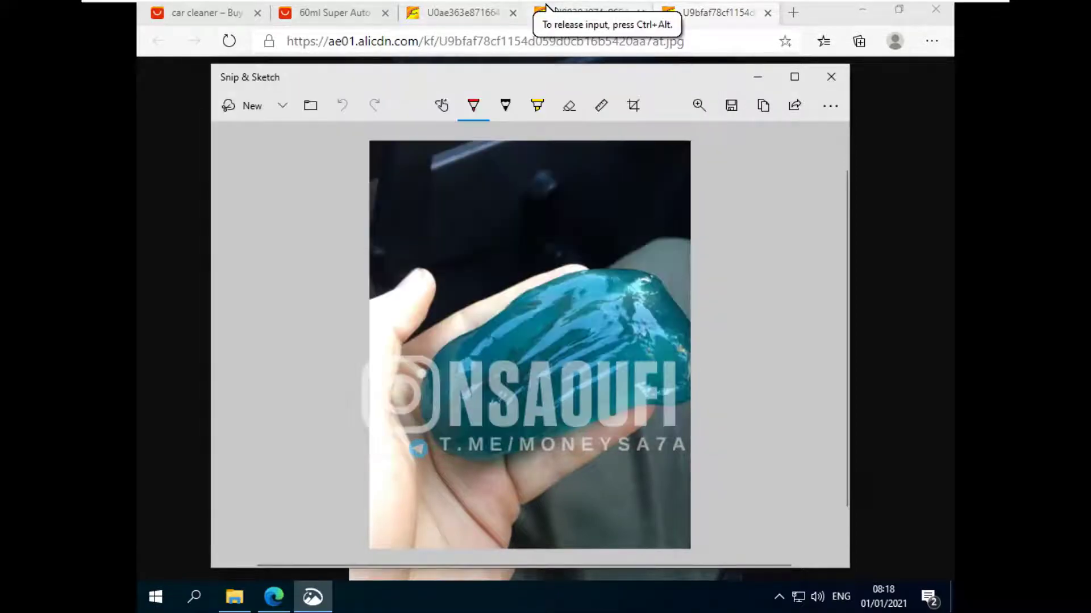
Show the photo of the slime on the car vent again and capture it as a new rectangular snip.
{"action": "left_click", "coordinate": [545, 7]}
{"action": "left_click", "coordinate": [312, 597]}
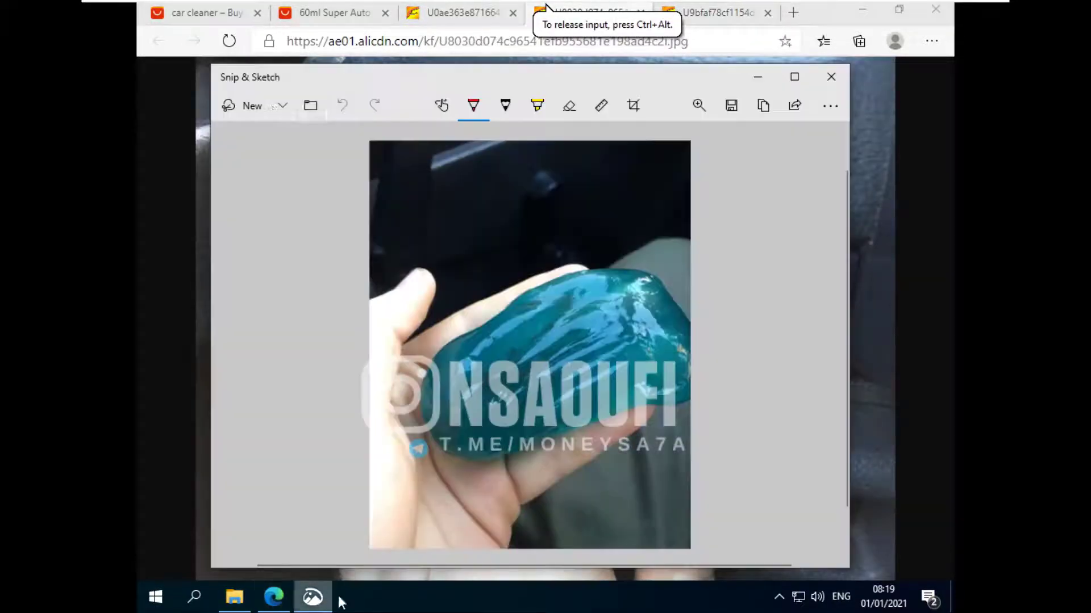
{"action": "left_click", "coordinate": [228, 105]}
{"action": "left_click_drag", "start_coordinate": [216, 93], "coordinate": [858, 553]}
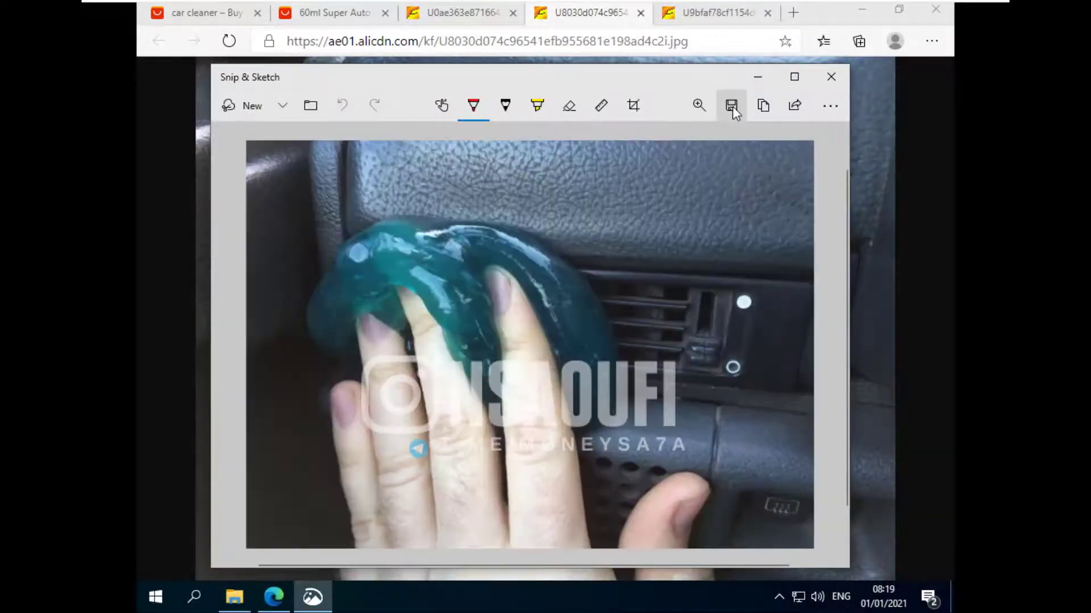
Save the car vent snip as a JPG named Picture-0885782 in the products folder.
{"action": "left_click", "coordinate": [731, 106]}
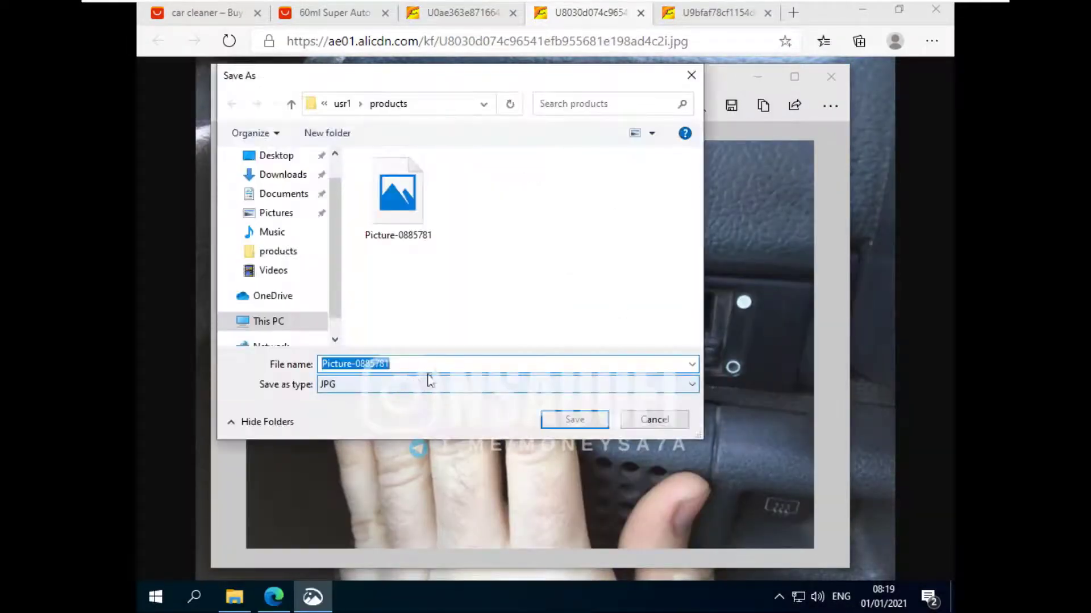
{"action": "left_click", "coordinate": [438, 364]}
{"action": "key", "text": "BackSpace"}
{"action": "type", "text": "2"}
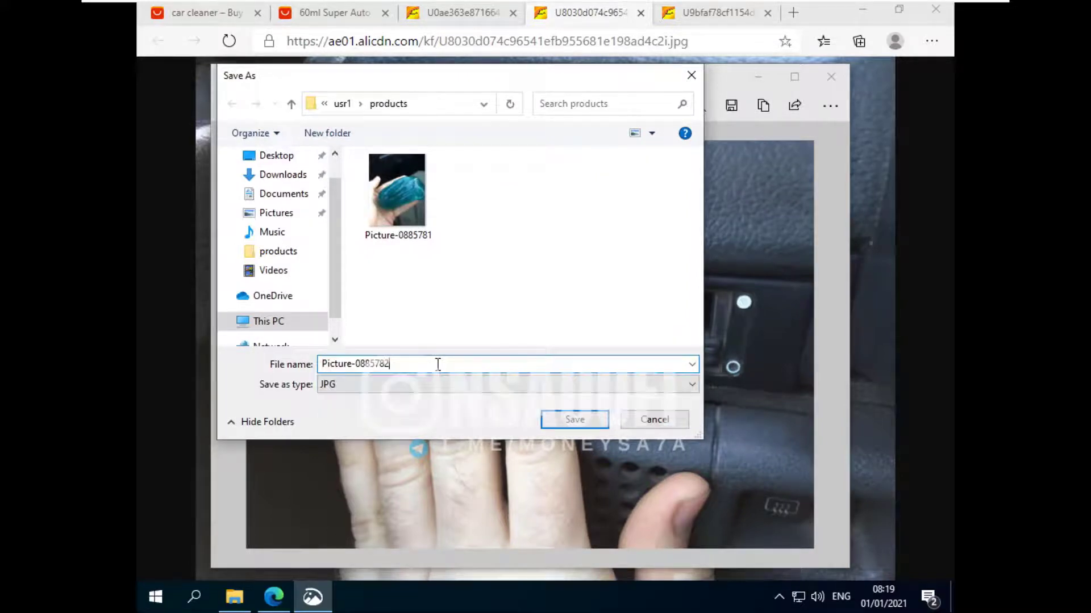
{"action": "left_click", "coordinate": [574, 420]}
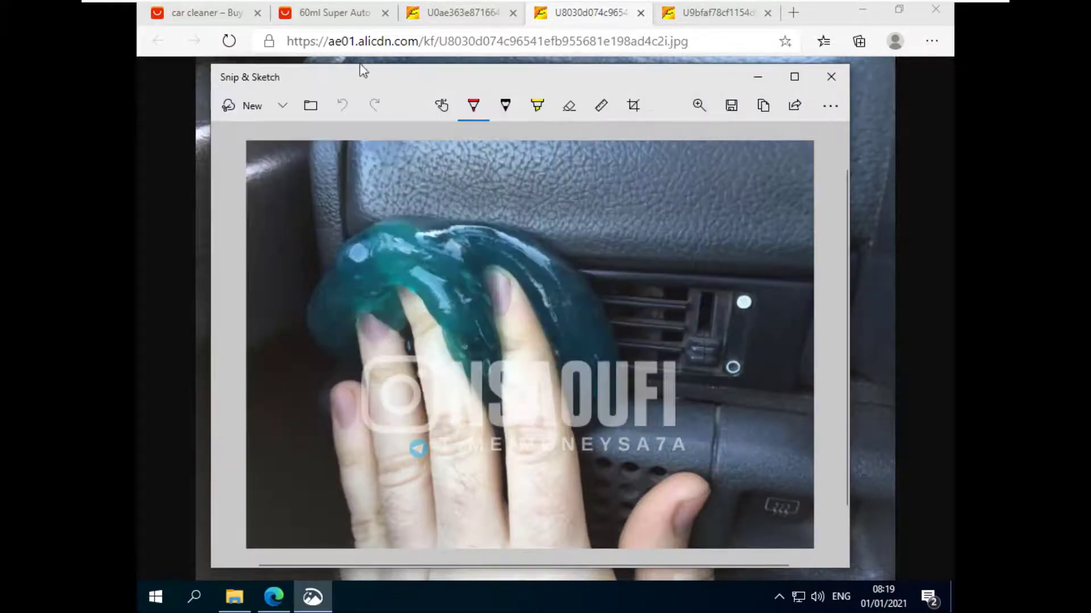
Show the photo of the slime lying on an open palm and capture it as a new rectangular snip.
{"action": "left_click", "coordinate": [463, 11]}
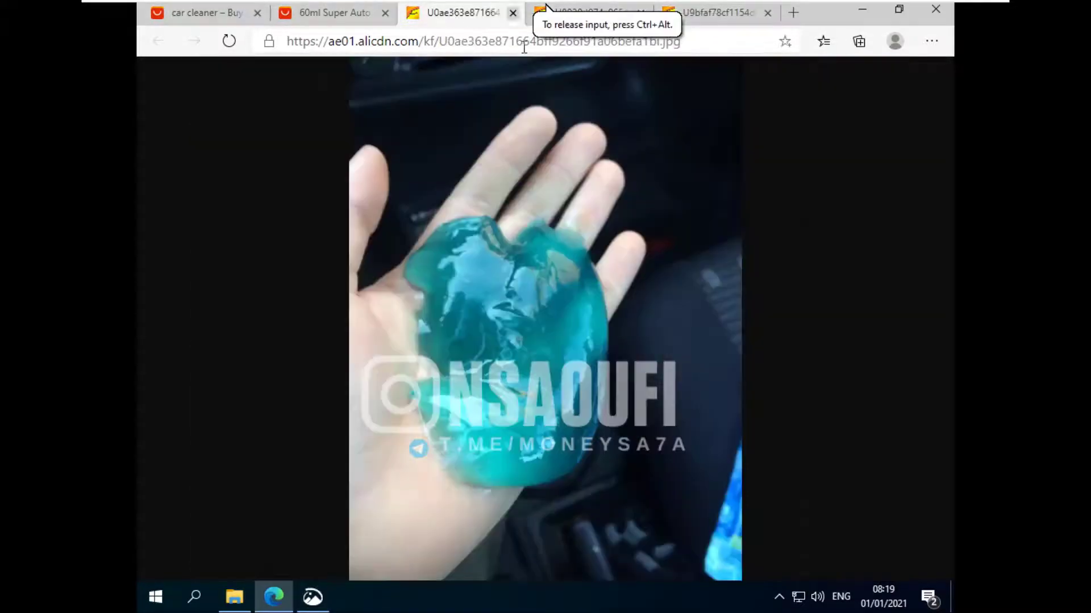
{"action": "left_click", "coordinate": [327, 598]}
{"action": "left_click", "coordinate": [238, 106]}
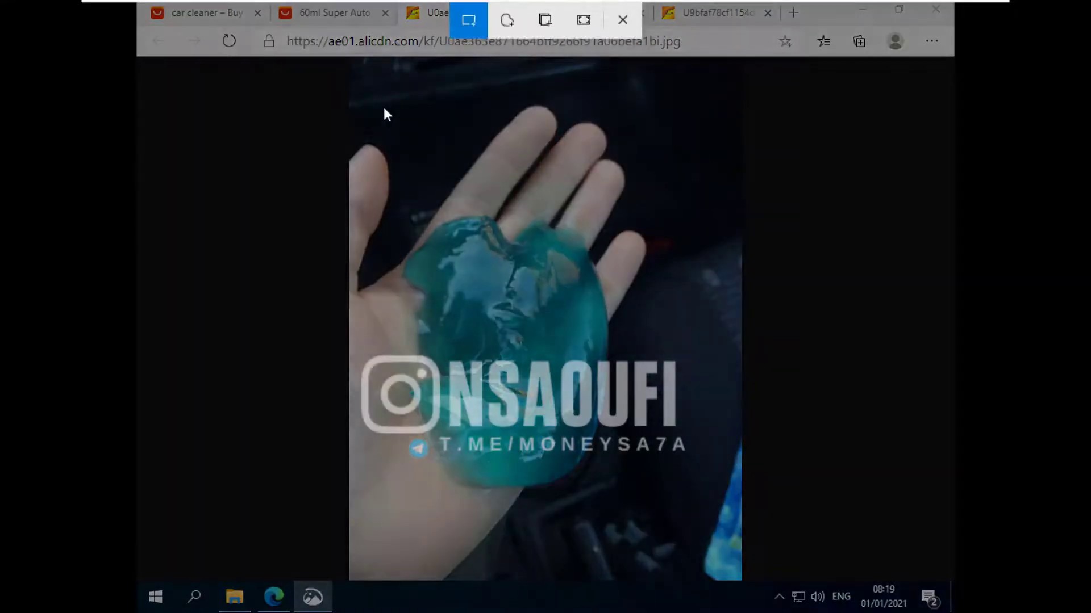
{"action": "mouse_move", "coordinate": [364, 94]}
{"action": "left_mouse_down"}
{"action": "mouse_move", "coordinate": [618, 531]}
{"action": "mouse_move", "coordinate": [729, 549]}
{"action": "left_mouse_up"}
Save the open palm snip as a JPG named Picture-0885783 in the products folder.
{"action": "left_click", "coordinate": [731, 105]}
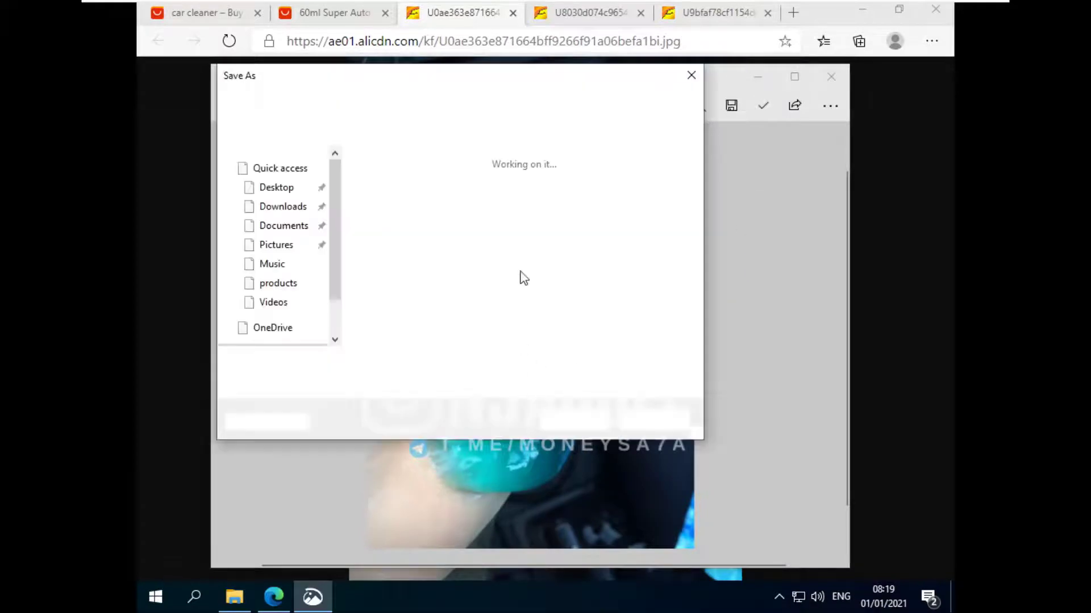
{"action": "left_click", "coordinate": [411, 364]}
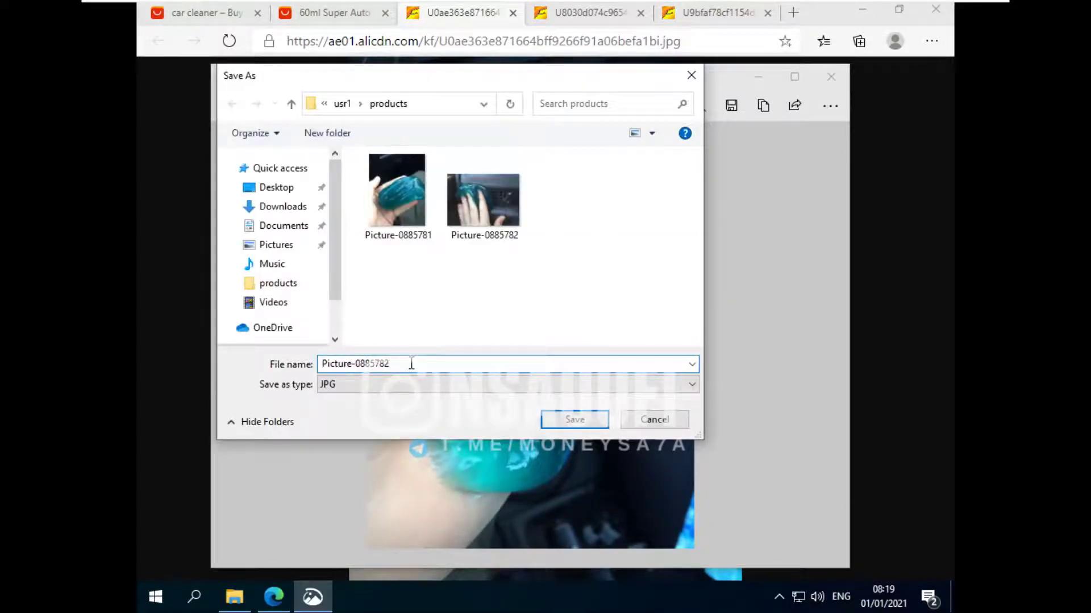
{"action": "key", "text": "BackSpace"}
{"action": "type", "text": "3"}
{"action": "left_click", "coordinate": [564, 418]}
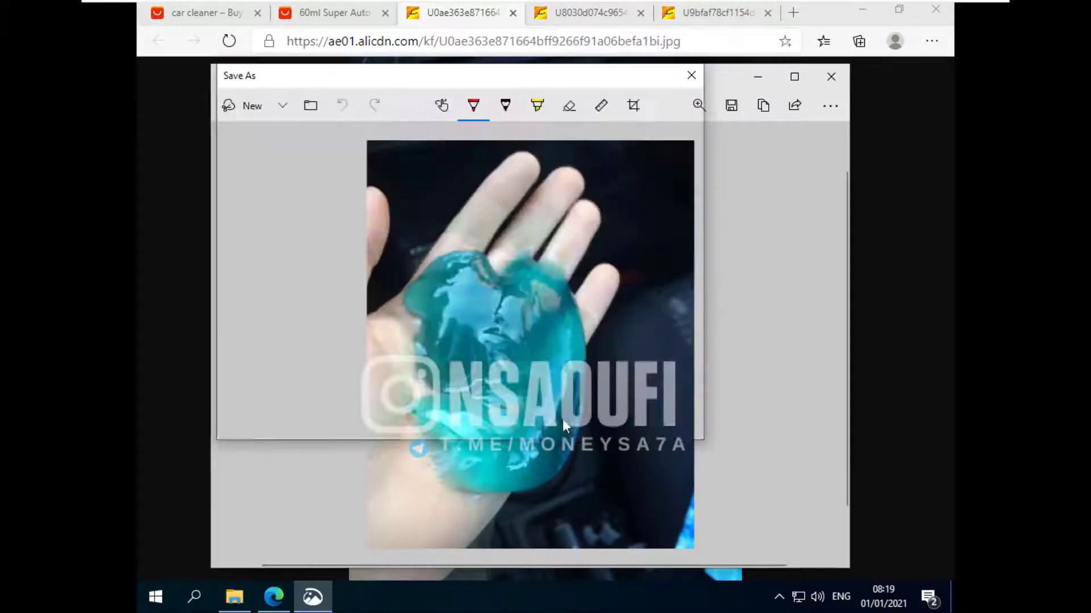
Close the snip editor, return to the car cleaner search results and put the browser out of view.
{"action": "left_click", "coordinate": [825, 77]}
{"action": "left_click", "coordinate": [326, 14]}
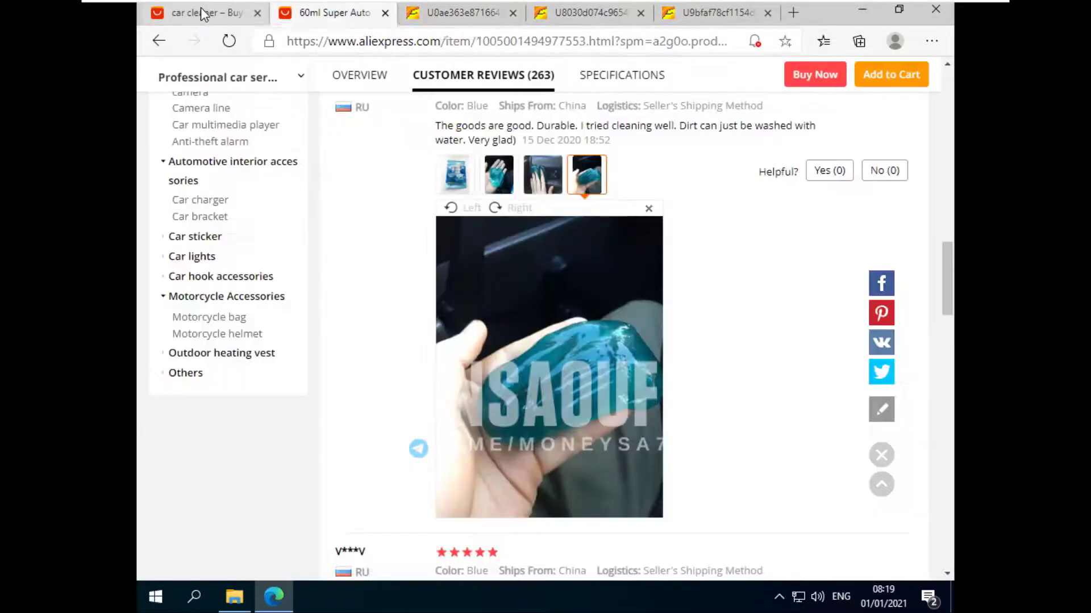
{"action": "left_click", "coordinate": [203, 14]}
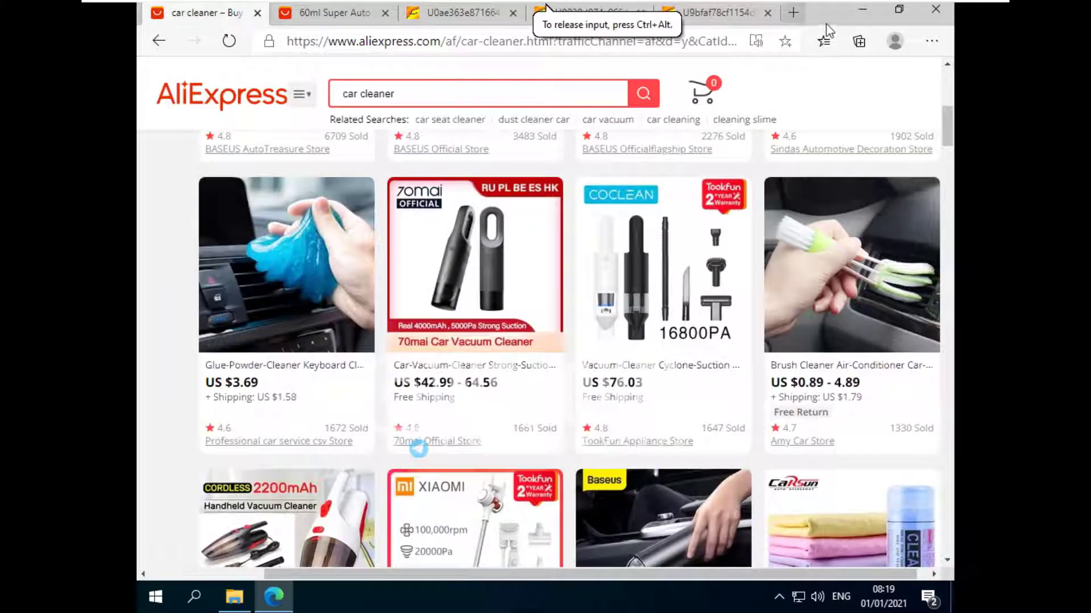
{"action": "left_click", "coordinate": [767, 12]}
{"action": "left_click", "coordinate": [607, 12]}
{"action": "left_click", "coordinate": [449, 12]}
{"action": "left_click", "coordinate": [935, 9]}
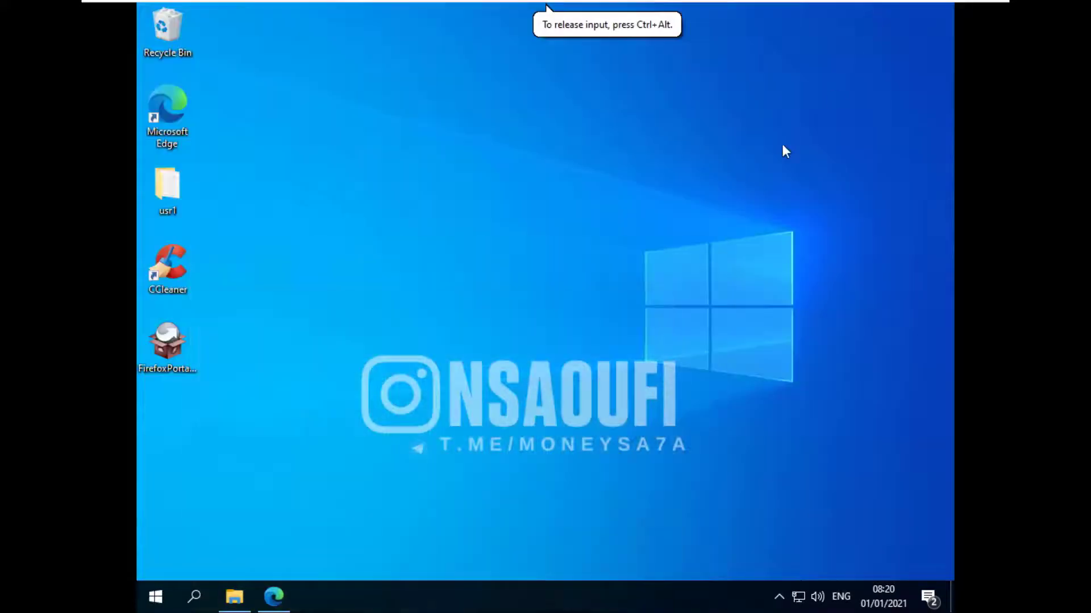
Open the products folder inside usr1 and check the file properties of Picture-0885779.
{"action": "double_click", "coordinate": [167, 187]}
{"action": "double_click", "coordinate": [480, 162]}
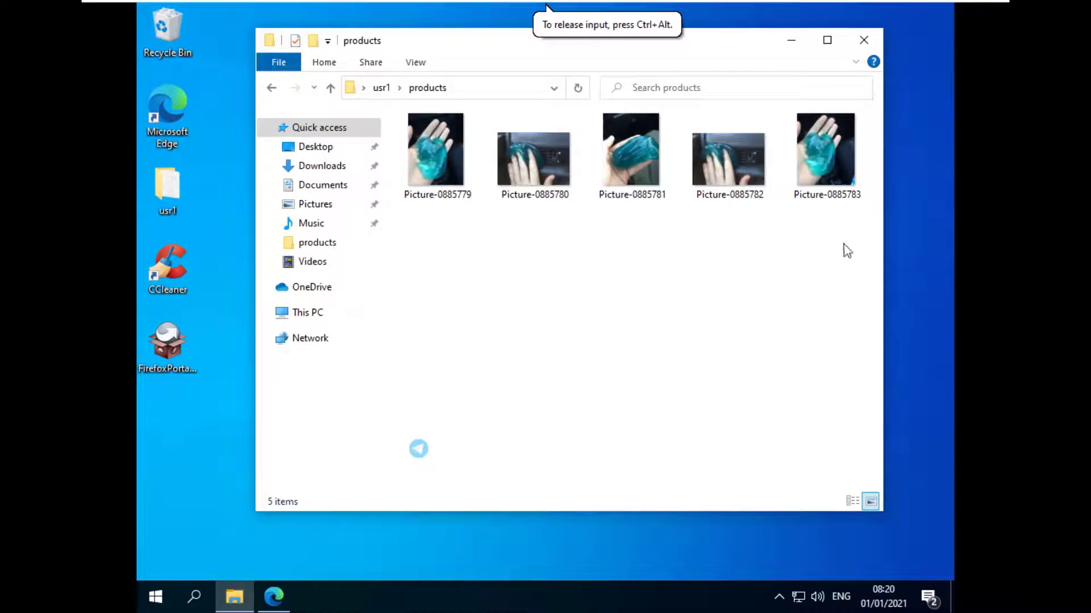
{"action": "left_click", "coordinate": [438, 154]}
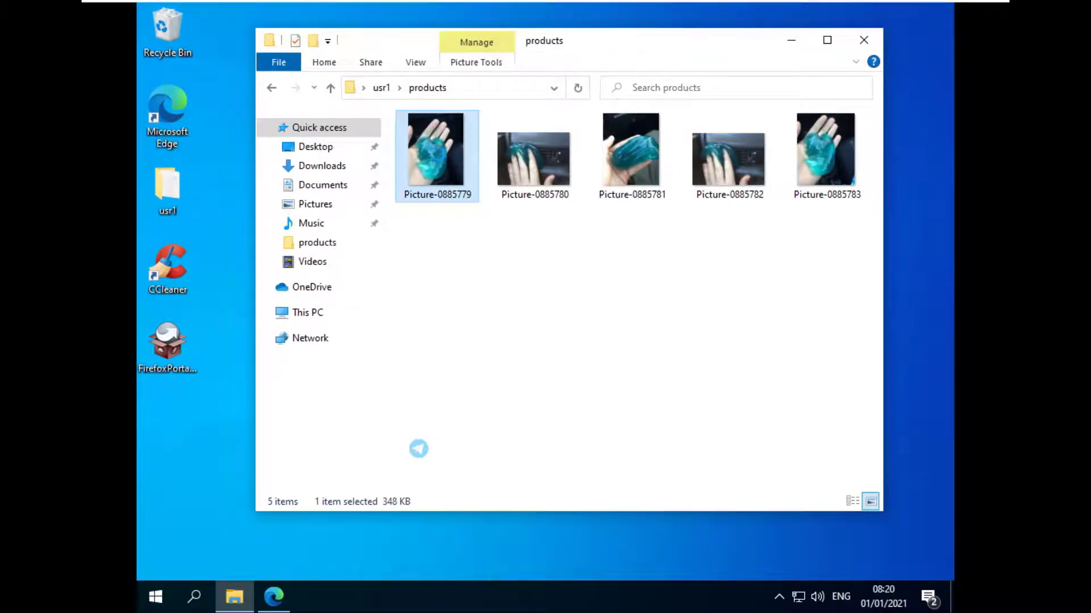
{"action": "right_click", "coordinate": [439, 156]}
{"action": "left_click", "coordinate": [486, 568]}
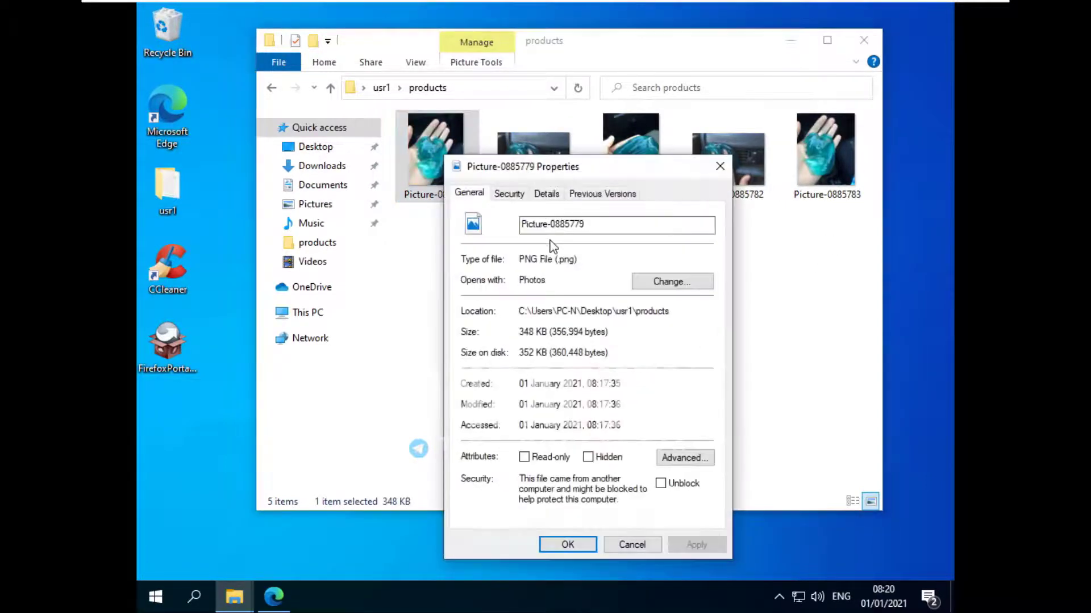
{"action": "left_click", "coordinate": [720, 166]}
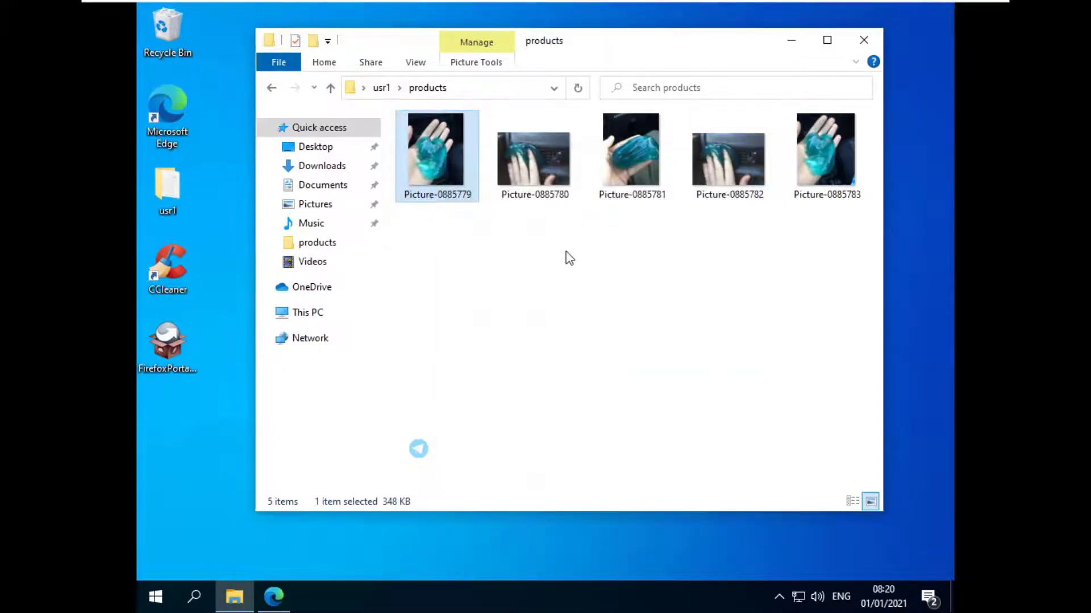
Delete the PNG files Picture-0885779 and Picture-0885780, then return to the usr1 folder and minimize its window.
{"action": "left_click_drag", "start_coordinate": [568, 256], "coordinate": [457, 145]}
{"action": "right_click", "coordinate": [450, 143]}
{"action": "left_click", "coordinate": [488, 481]}
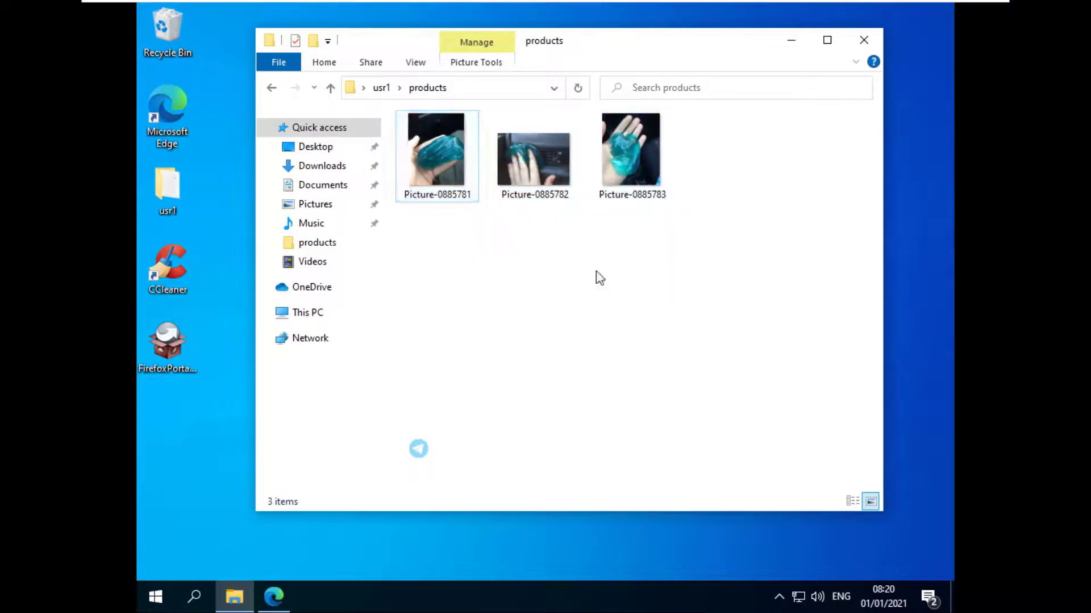
{"action": "left_click", "coordinate": [534, 162]}
{"action": "left_click", "coordinate": [612, 169]}
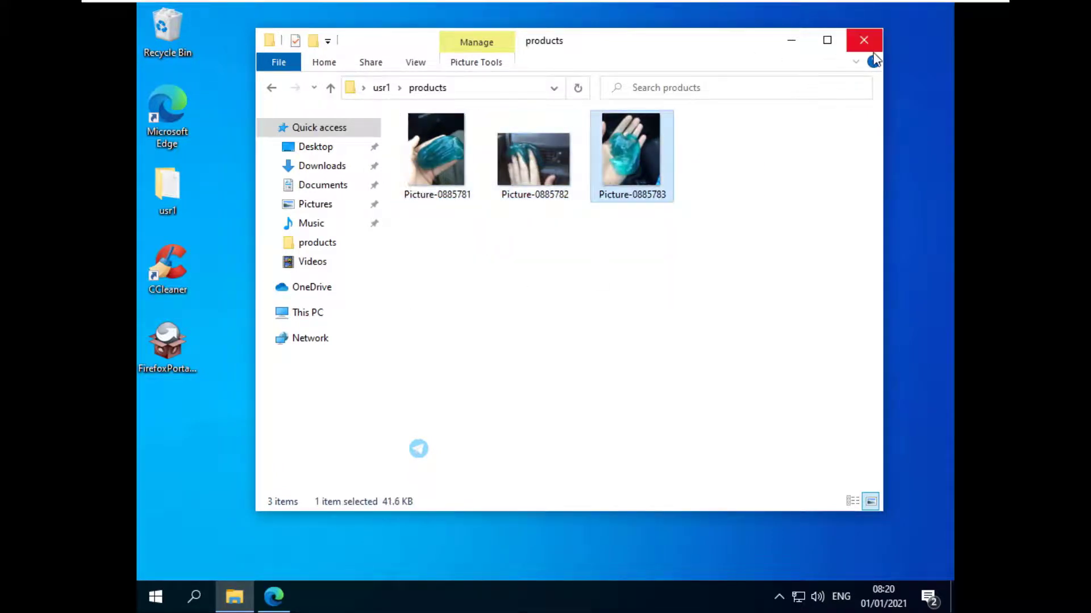
{"action": "left_click", "coordinate": [380, 88]}
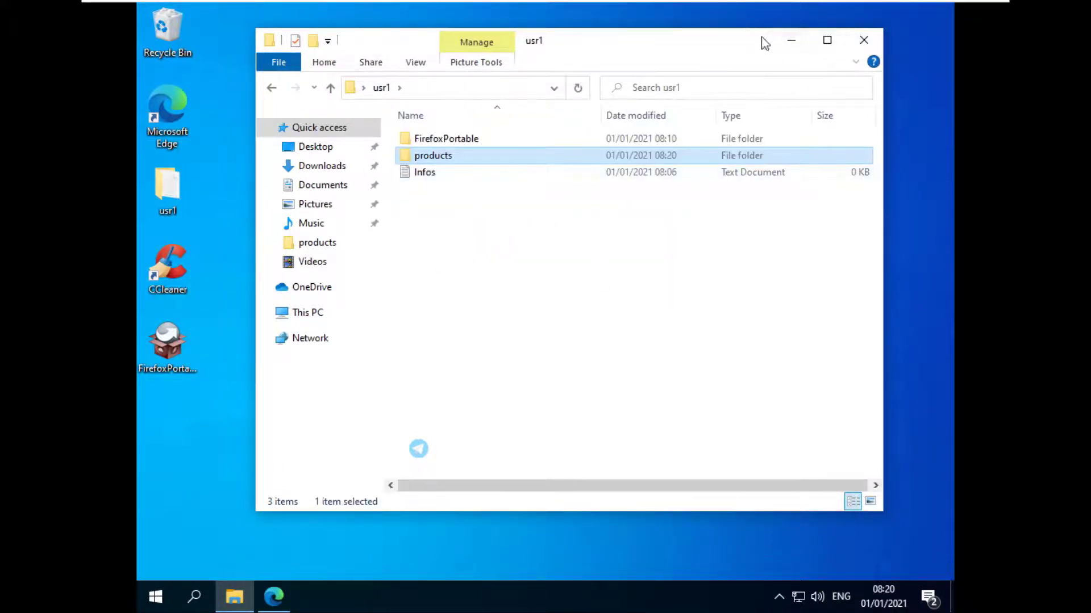
{"action": "left_click", "coordinate": [791, 39]}
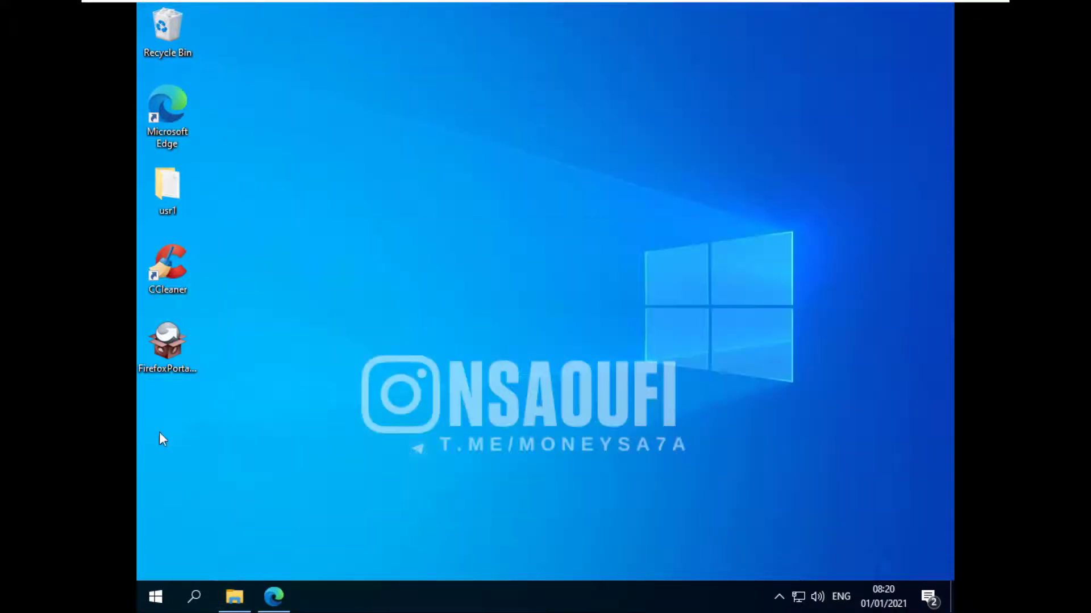
Launch CCleaner from the desktop and allow it to make changes to the device.
{"action": "double_click", "coordinate": [176, 260]}
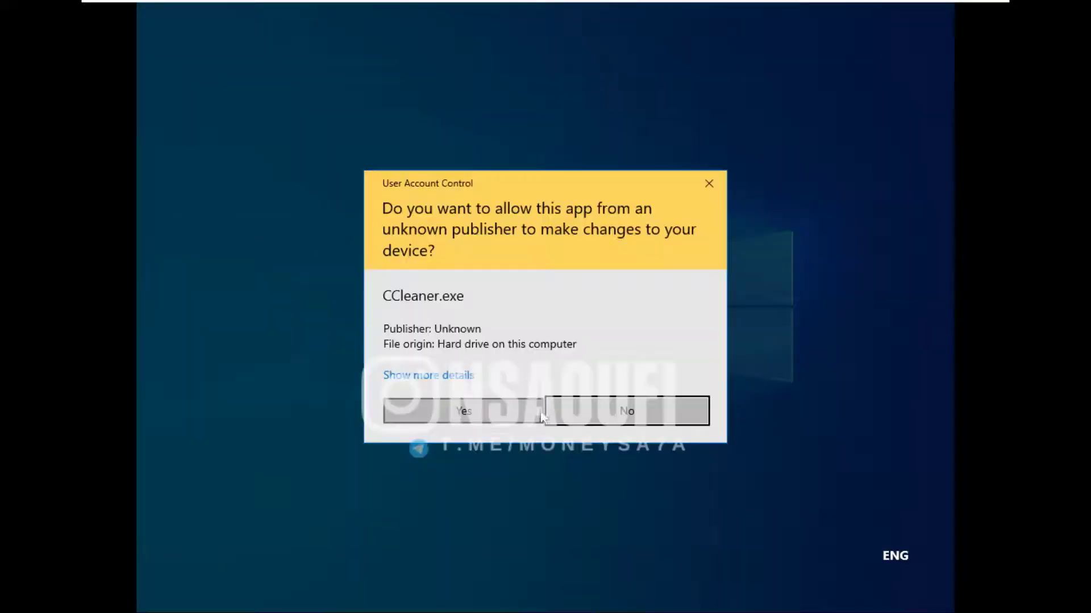
{"action": "left_click", "coordinate": [493, 410]}
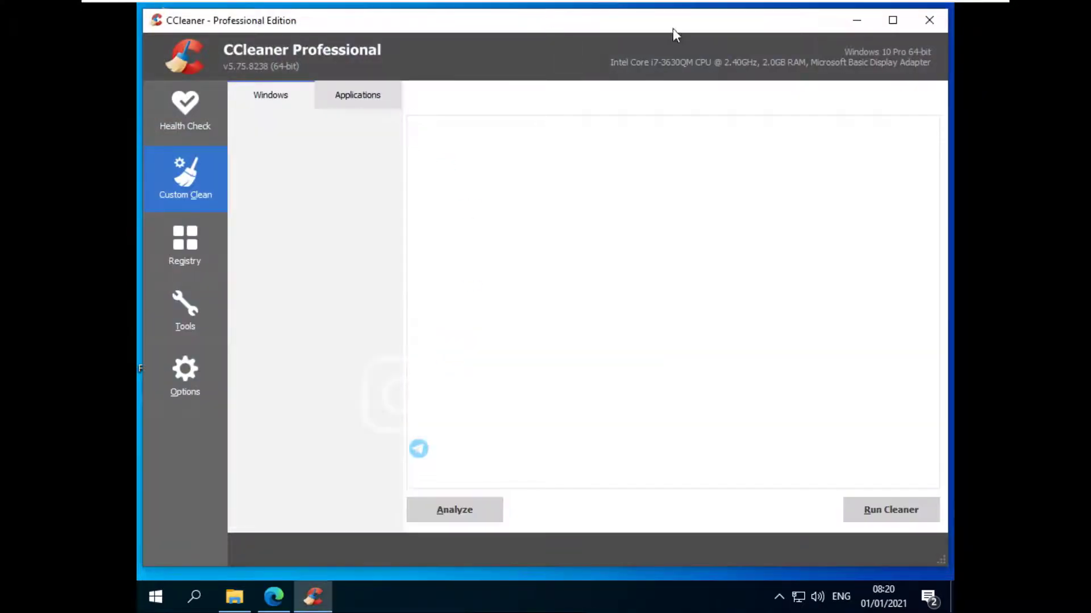
{"action": "left_click", "coordinate": [621, 262]}
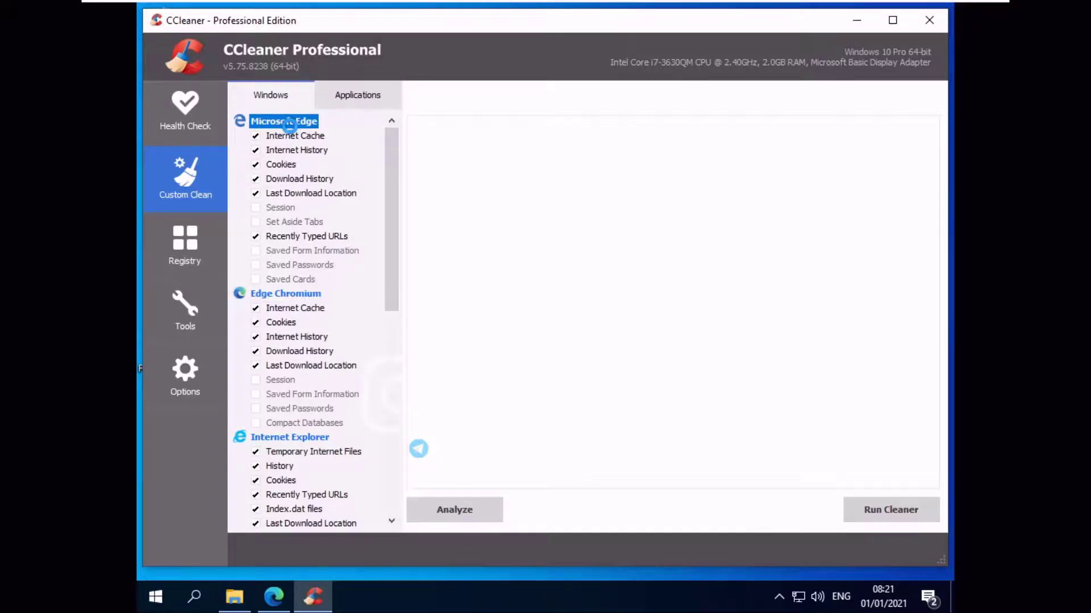
Enable every Custom Clean rule for Microsoft Edge and Edge Chromium, including saved passwords, accepting the warnings.
{"action": "right_click", "coordinate": [265, 126]}
{"action": "left_click", "coordinate": [284, 134]}
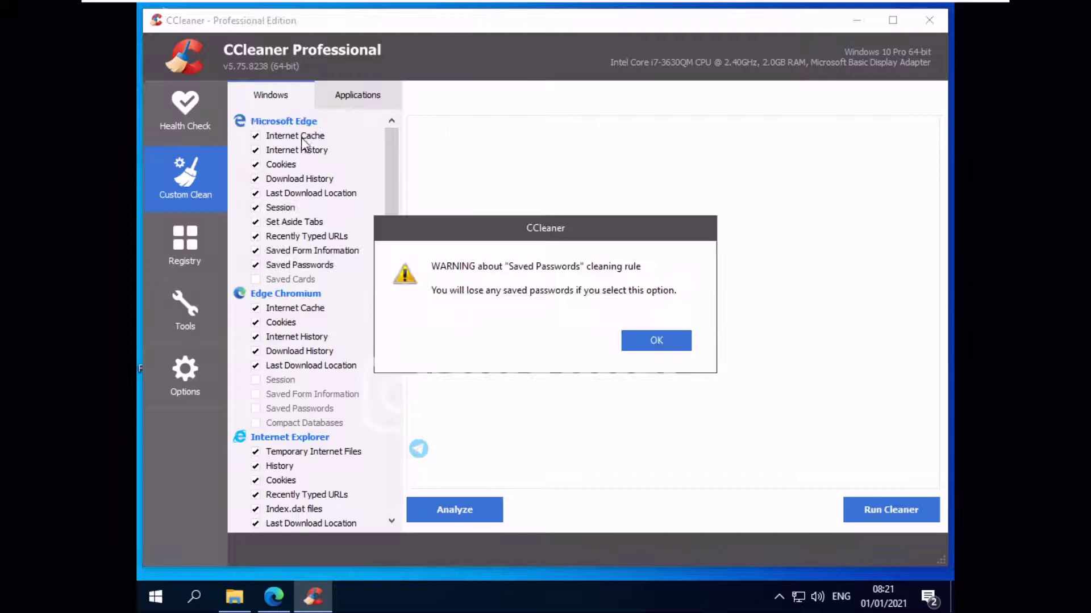
{"action": "left_click", "coordinate": [656, 340]}
{"action": "right_click", "coordinate": [284, 294]}
{"action": "left_click", "coordinate": [301, 305]}
{"action": "left_click", "coordinate": [656, 340]}
Enable every cleaning rule for Internet Explorer and Windows Explorer, including saved and network passwords.
{"action": "scroll", "coordinate": [397, 318], "scroll_direction": "down", "scroll_amount": 4}
{"action": "right_click", "coordinate": [284, 279]}
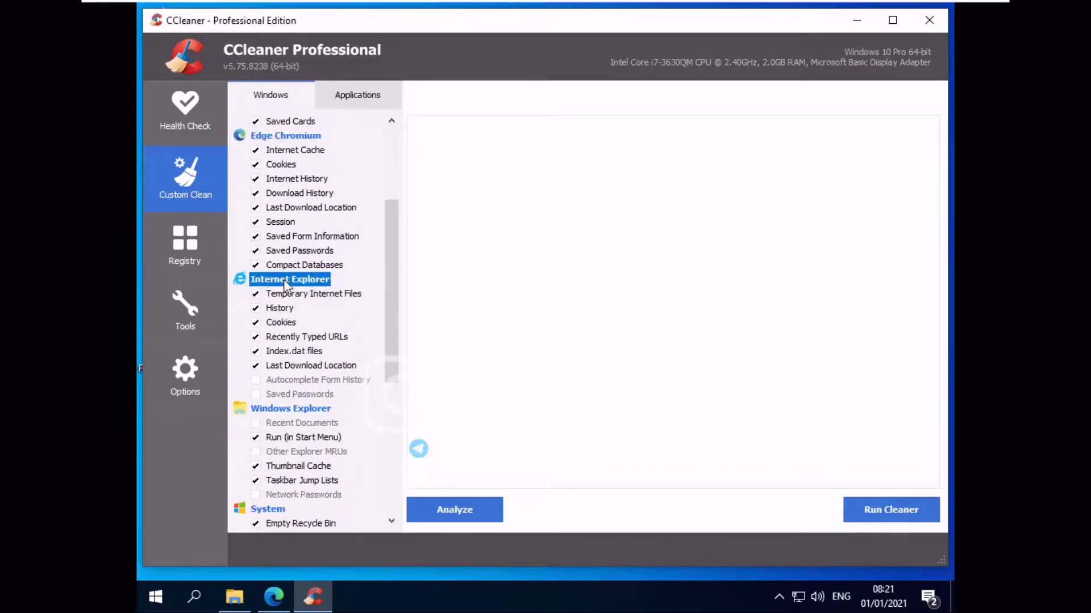
{"action": "left_click", "coordinate": [301, 290]}
{"action": "left_click", "coordinate": [656, 340]}
{"action": "scroll", "coordinate": [407, 347], "scroll_direction": "down", "scroll_amount": 2}
{"action": "right_click", "coordinate": [315, 250]}
{"action": "left_click", "coordinate": [348, 261]}
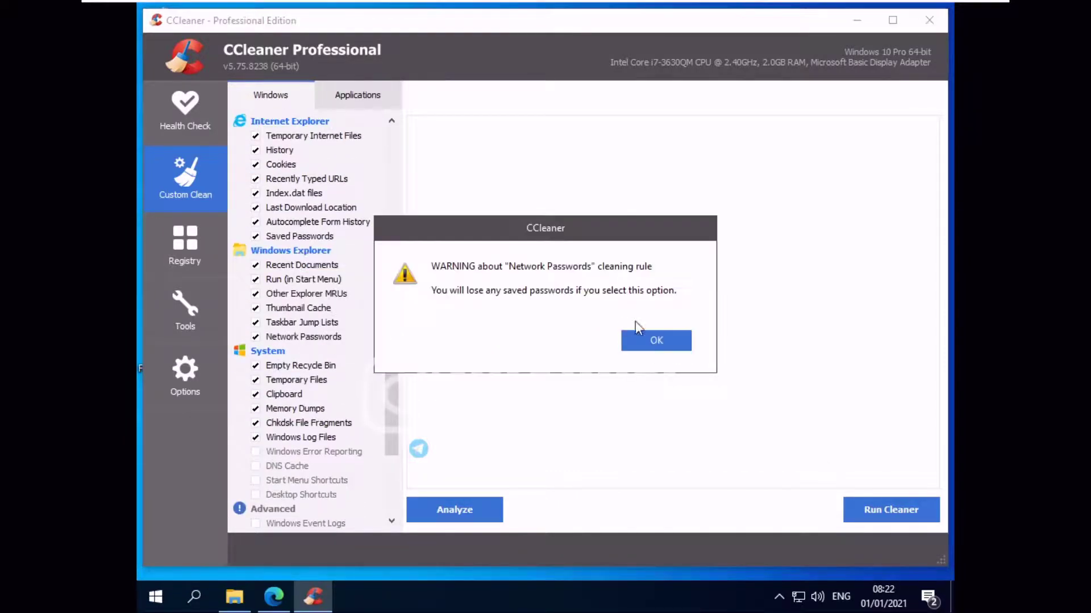
{"action": "left_click", "coordinate": [654, 339]}
Enable all System and Advanced cleaning rules, accepting the warnings, but leave Wipe Free Space off.
{"action": "scroll", "coordinate": [272, 241], "scroll_direction": "down", "scroll_amount": 3}
{"action": "right_click", "coordinate": [273, 242]}
{"action": "left_click", "coordinate": [289, 252]}
{"action": "scroll", "coordinate": [319, 340], "scroll_direction": "down", "scroll_amount": 1}
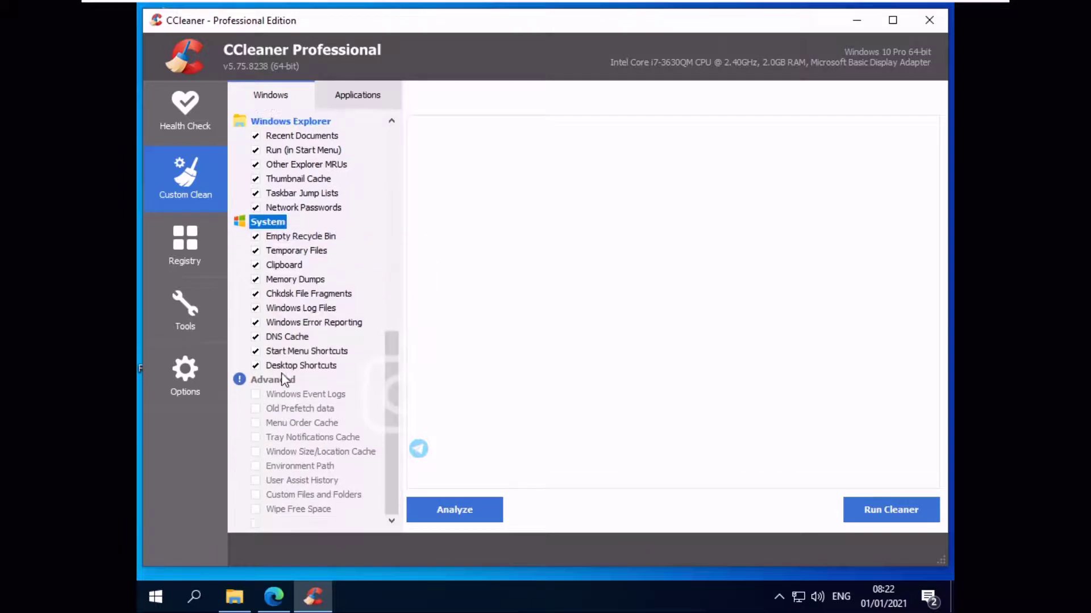
{"action": "right_click", "coordinate": [278, 381]}
{"action": "left_click", "coordinate": [295, 392]}
{"action": "left_click", "coordinate": [679, 347]}
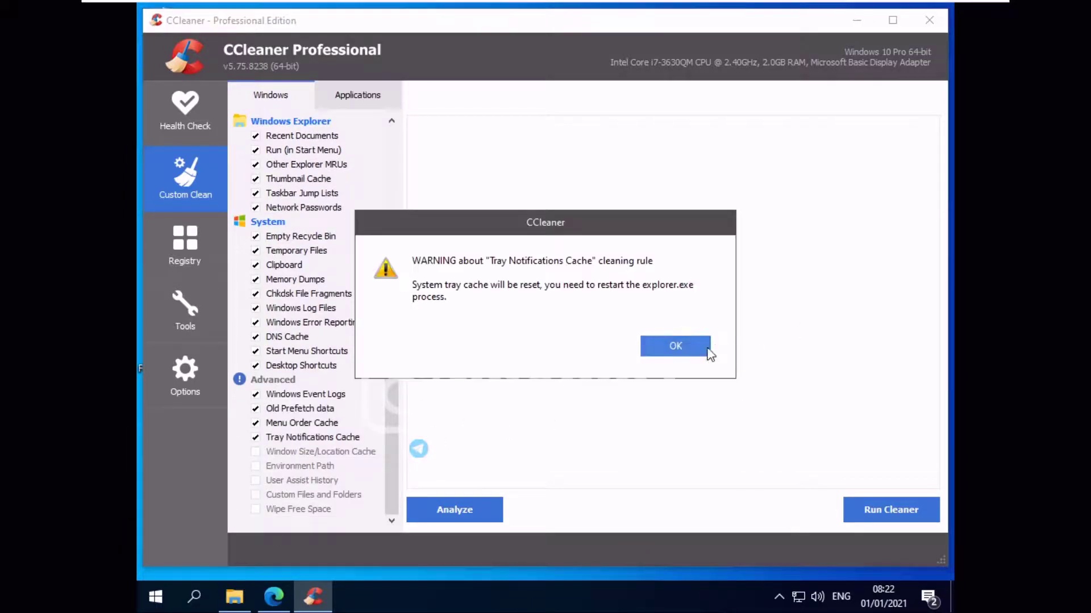
{"action": "left_click", "coordinate": [679, 352]}
{"action": "left_click", "coordinate": [684, 346]}
{"action": "left_click", "coordinate": [293, 508]}
Enable every application cleaning rule for Edge Chromium and Windows Store, accepting the warnings.
{"action": "left_click", "coordinate": [357, 95]}
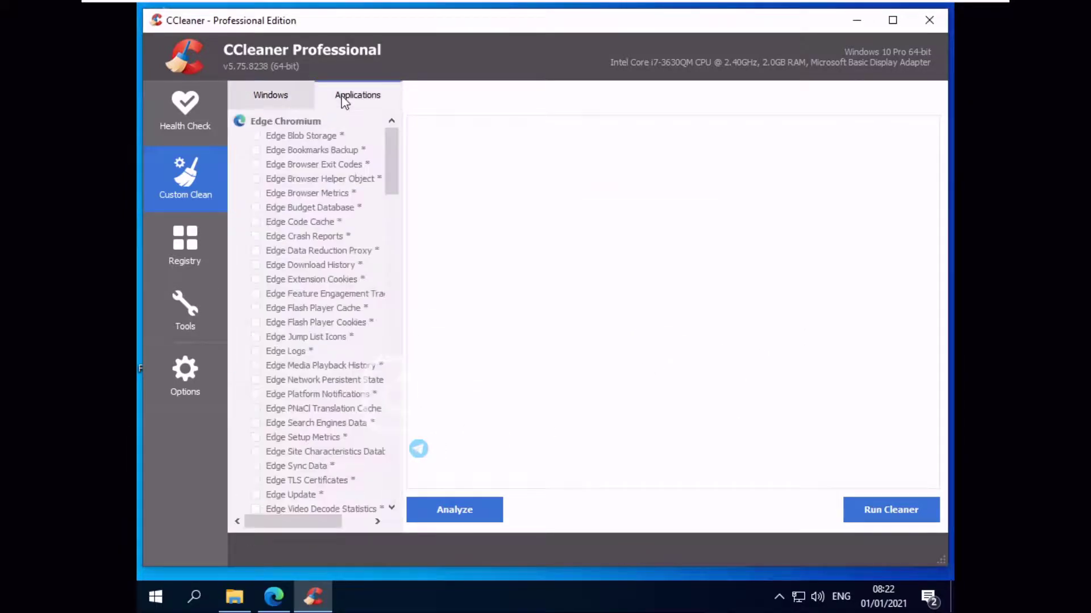
{"action": "right_click", "coordinate": [286, 121]}
{"action": "left_click", "coordinate": [315, 131]}
{"action": "left_click", "coordinate": [684, 346]}
{"action": "scroll", "coordinate": [275, 194], "scroll_direction": "down", "scroll_amount": 10}
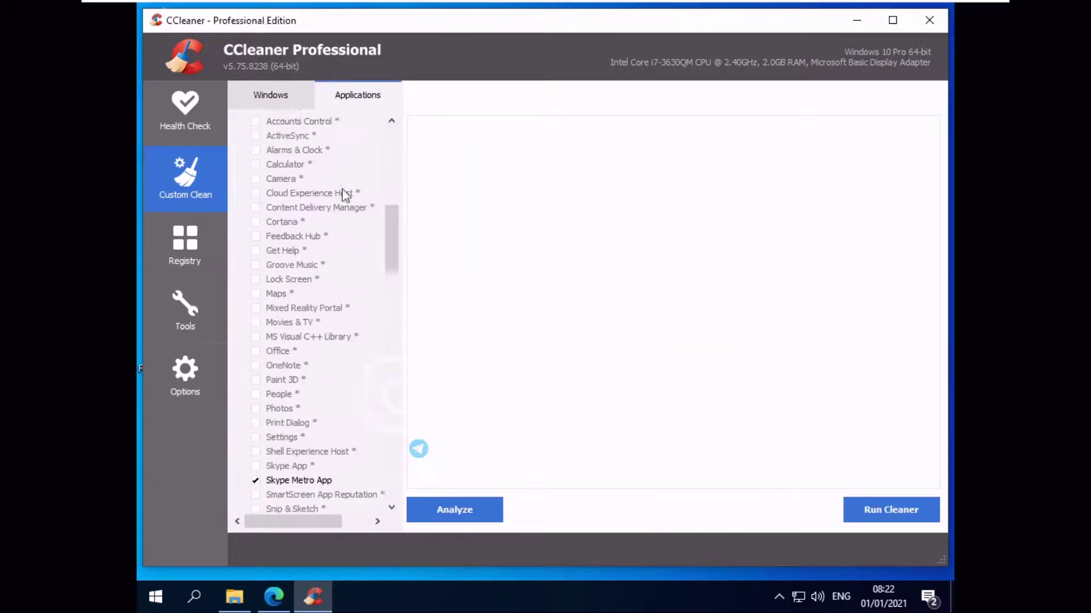
{"action": "scroll", "coordinate": [363, 196], "scroll_direction": "up", "scroll_amount": 5}
{"action": "scroll", "coordinate": [341, 220], "scroll_direction": "down", "scroll_amount": 10}
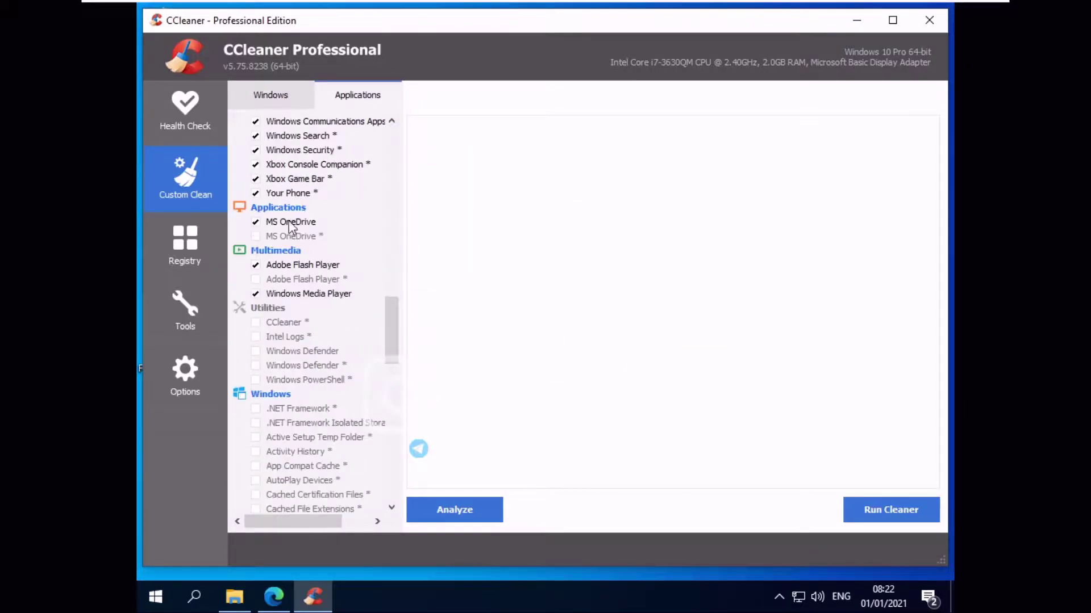
Enable all cleaning rules in the Applications, Multimedia and Utilities groups, accepting the warning.
{"action": "right_click", "coordinate": [283, 207]}
{"action": "left_click", "coordinate": [313, 214]}
{"action": "right_click", "coordinate": [273, 251]}
{"action": "left_click", "coordinate": [304, 258]}
{"action": "right_click", "coordinate": [268, 307]}
{"action": "left_click", "coordinate": [299, 314]}
{"action": "left_click", "coordinate": [641, 340]}
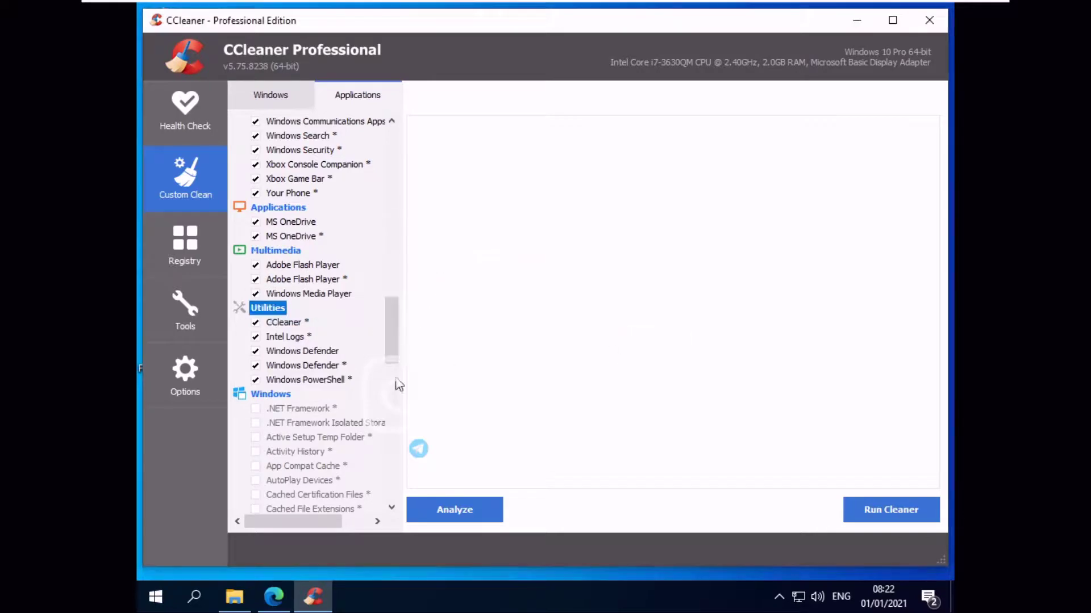
Enable every cleaning rule in the application list's Windows group, accepting warnings such as Device Manager Cache and Windows ShellBags.
{"action": "right_click", "coordinate": [267, 393]}
{"action": "left_click", "coordinate": [335, 400]}
{"action": "left_click", "coordinate": [683, 347]}
{"action": "left_click", "coordinate": [670, 345]}
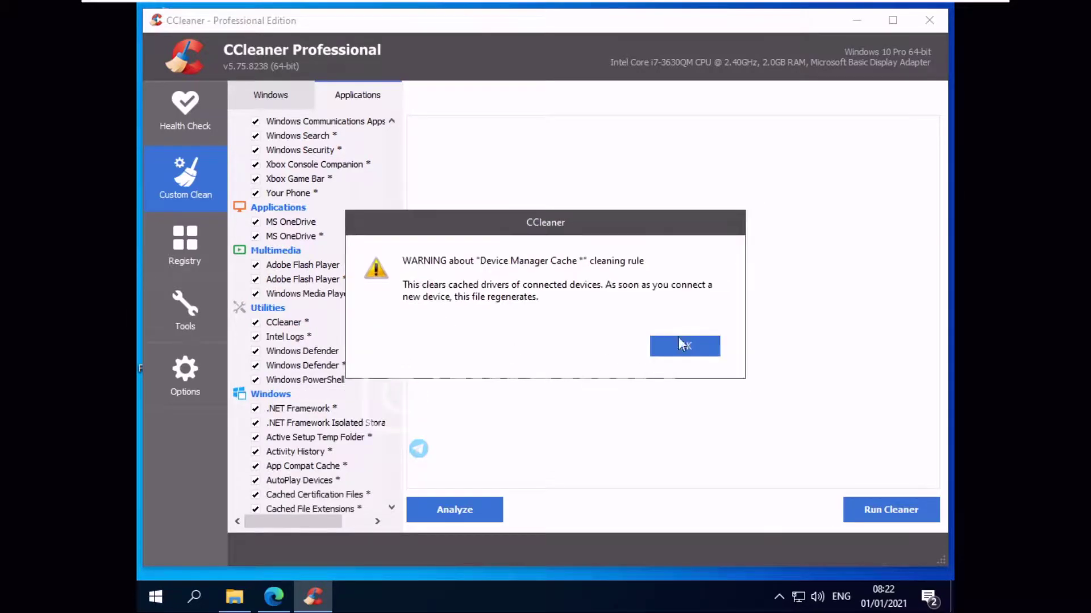
{"action": "left_click", "coordinate": [688, 348]}
{"action": "left_click", "coordinate": [679, 344]}
{"action": "left_click", "coordinate": [631, 340]}
{"action": "left_click", "coordinate": [662, 339]}
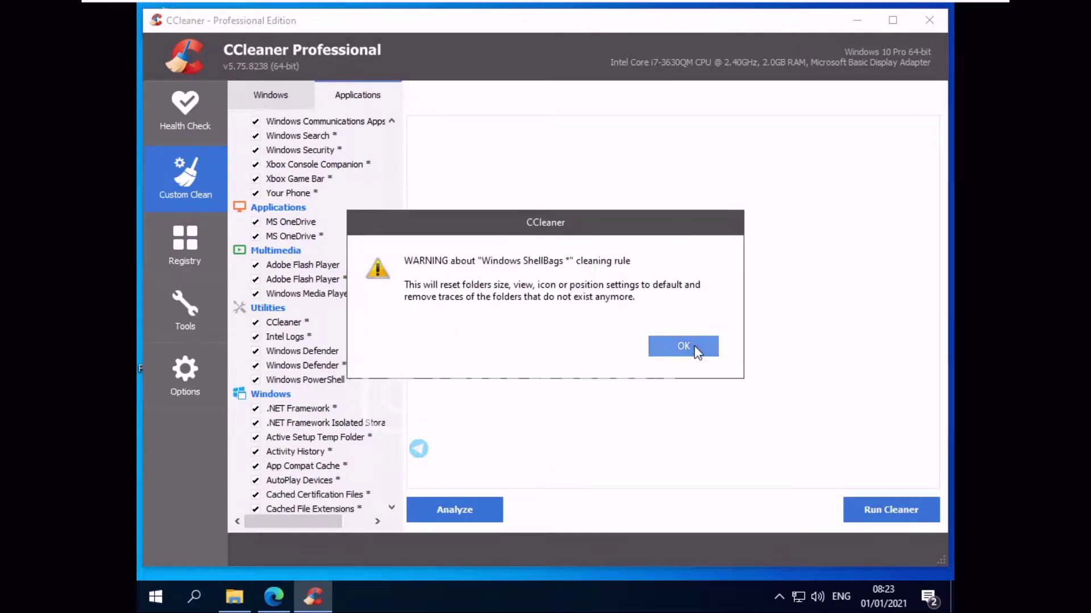
{"action": "left_click", "coordinate": [699, 345]}
Enable all remaining application rules for Internet Explorer, Microsoft Edge and Games, accepting the warnings.
{"action": "left_click_drag", "start_coordinate": [397, 349], "coordinate": [396, 483]}
{"action": "right_click", "coordinate": [313, 379]}
{"action": "left_click", "coordinate": [416, 389]}
{"action": "left_click", "coordinate": [662, 343]}
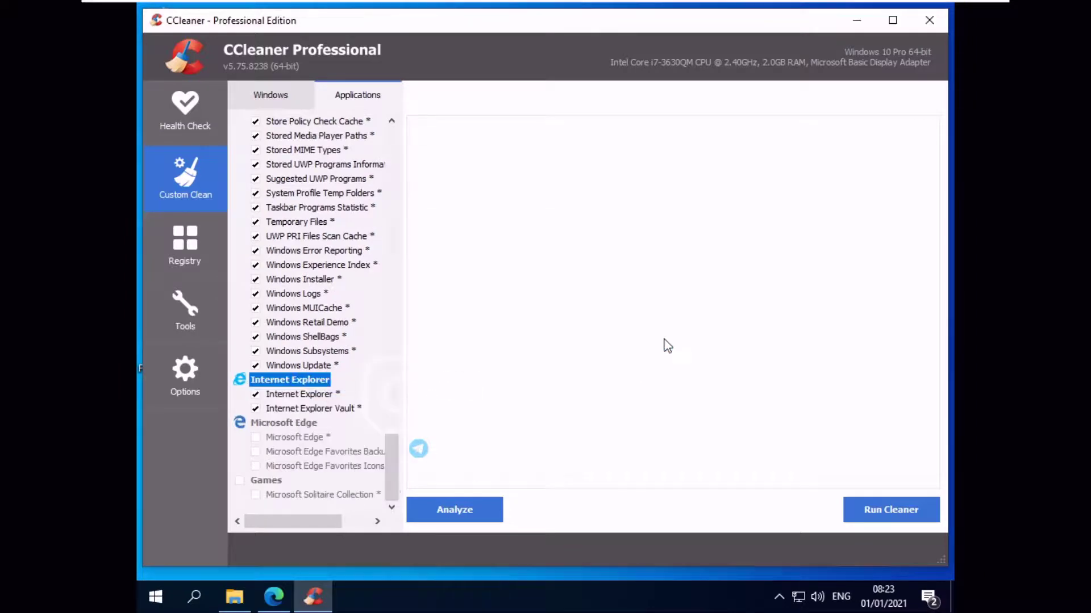
{"action": "right_click", "coordinate": [306, 422]}
{"action": "left_click", "coordinate": [332, 435]}
{"action": "left_click", "coordinate": [684, 358]}
{"action": "right_click", "coordinate": [294, 480]}
{"action": "left_click", "coordinate": [318, 488]}
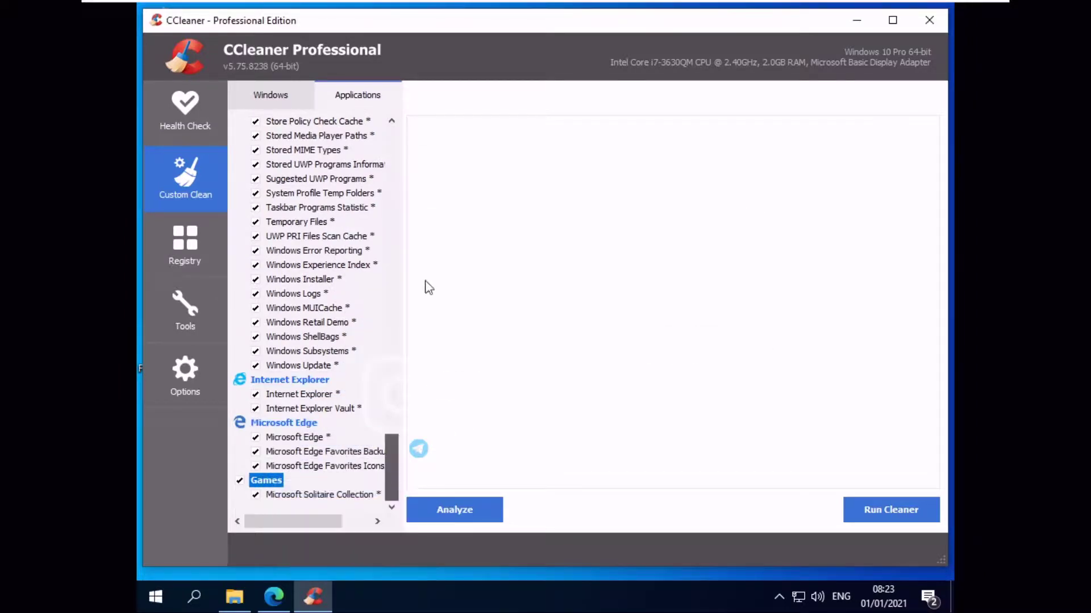
Analyze the system with the enabled rules and run the cleaner, allowing it to close Edge Chromium and Windows Explorer.
{"action": "left_click", "coordinate": [253, 94]}
{"action": "left_click_drag", "start_coordinate": [412, 166], "coordinate": [487, 495]}
{"action": "left_click", "coordinate": [490, 502]}
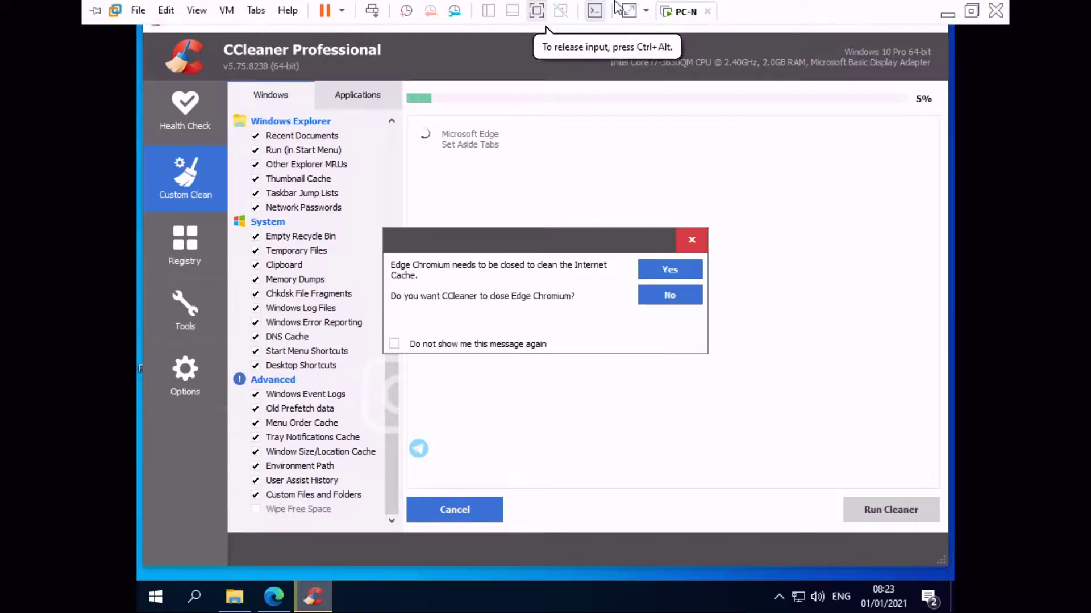
{"action": "left_click", "coordinate": [680, 270]}
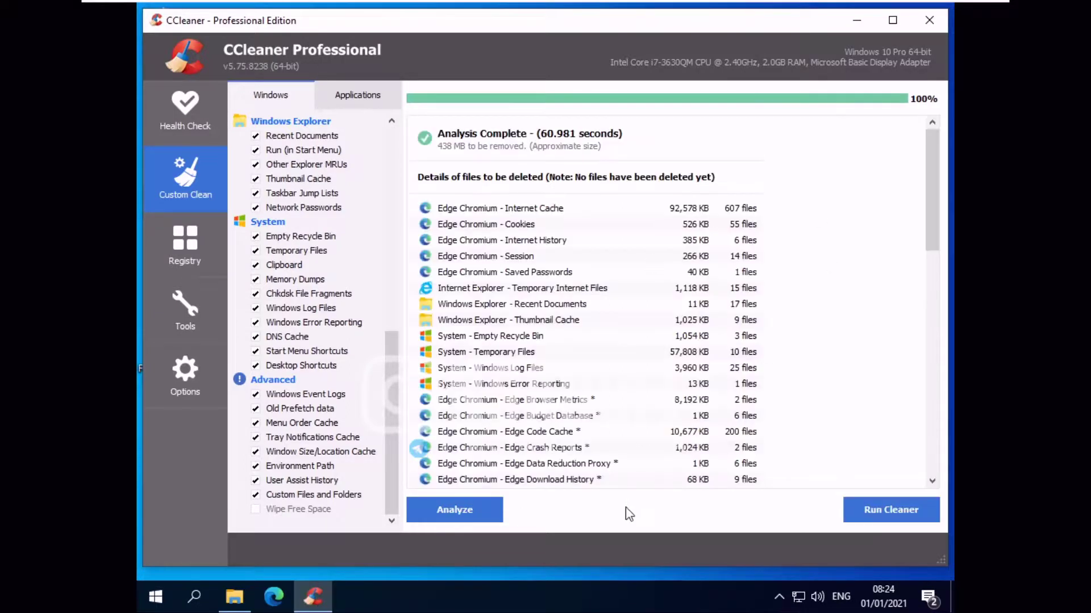
{"action": "left_click", "coordinate": [916, 517]}
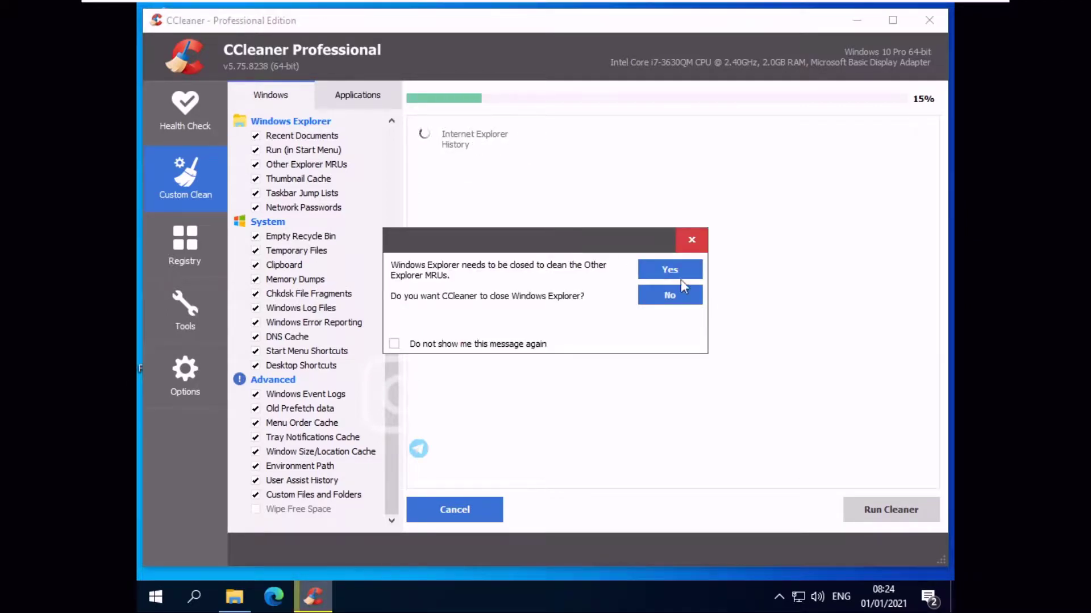
{"action": "left_click", "coordinate": [676, 276]}
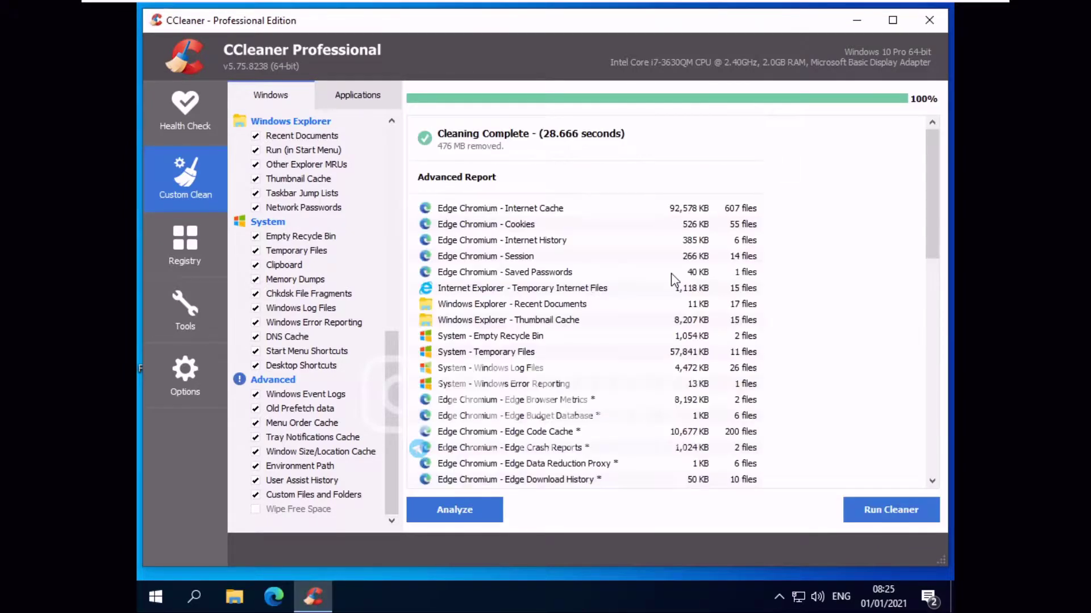
Analyze again and run the cleaner two more times, finishing with another analysis for leftover files.
{"action": "left_click", "coordinate": [454, 509]}
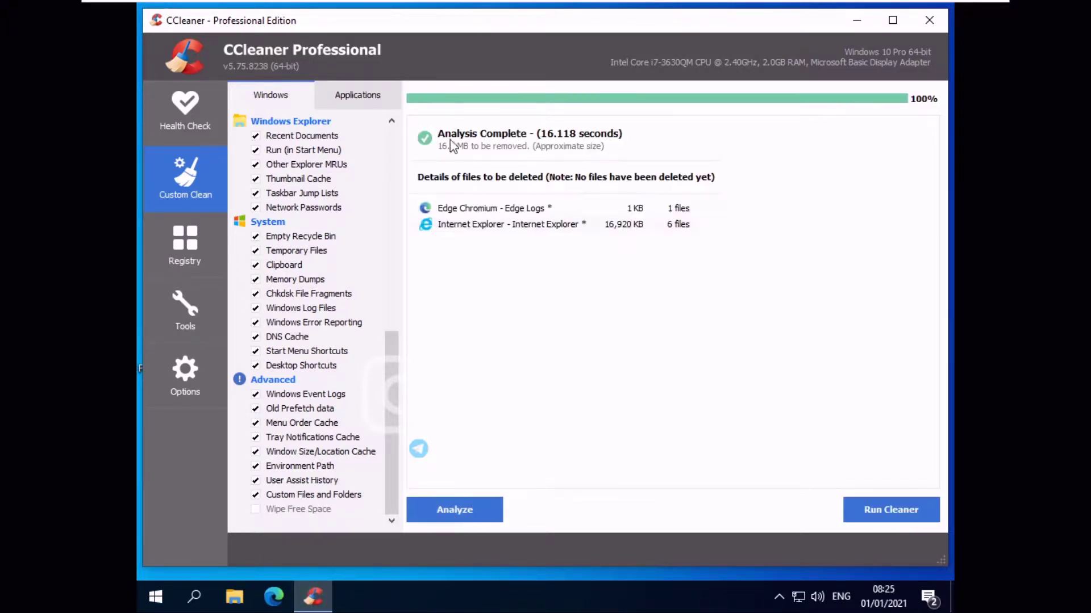
{"action": "left_click", "coordinate": [890, 509]}
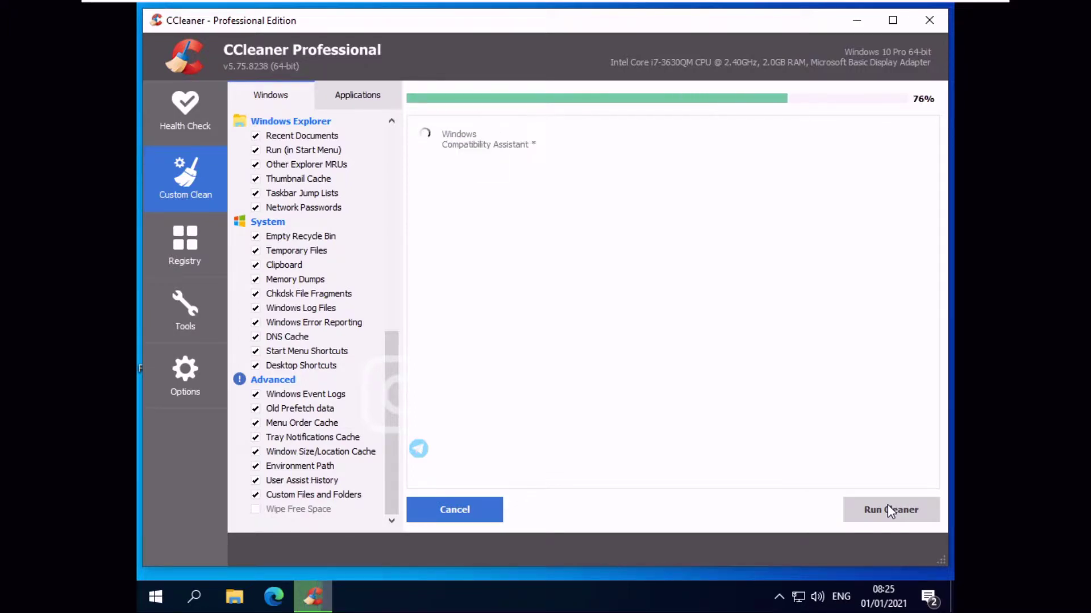
{"action": "left_click", "coordinate": [890, 510]}
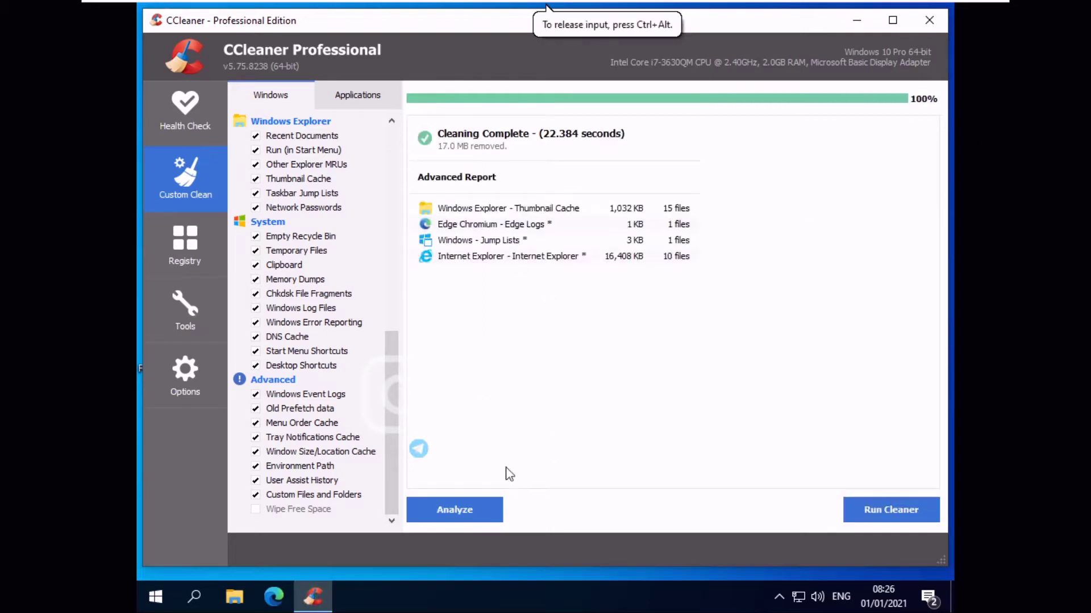
{"action": "key", "text": "Return"}
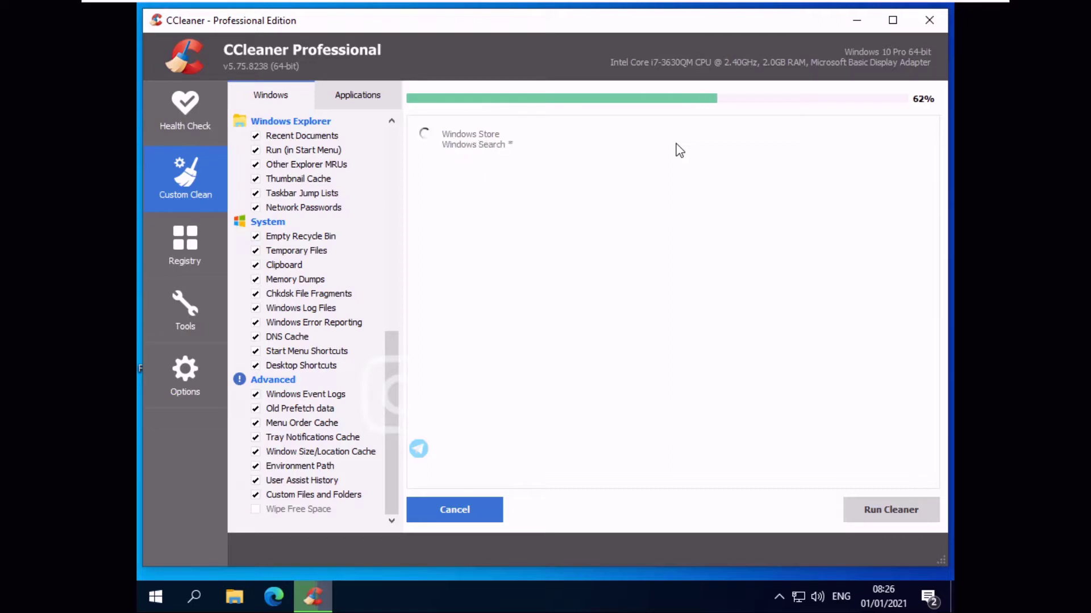
{"action": "key", "text": "Return"}
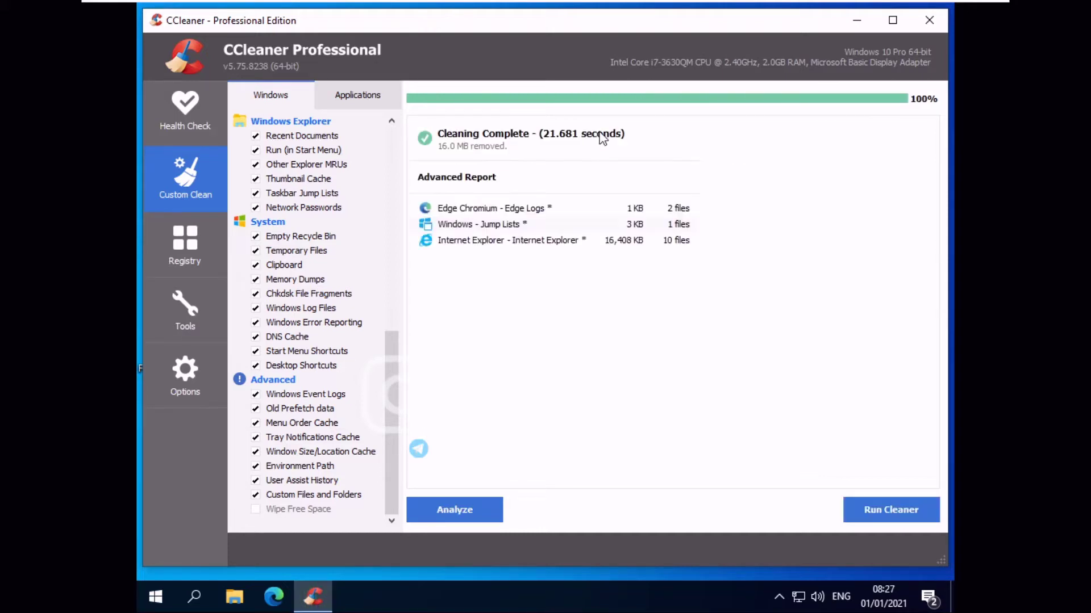
{"action": "left_click", "coordinate": [463, 513]}
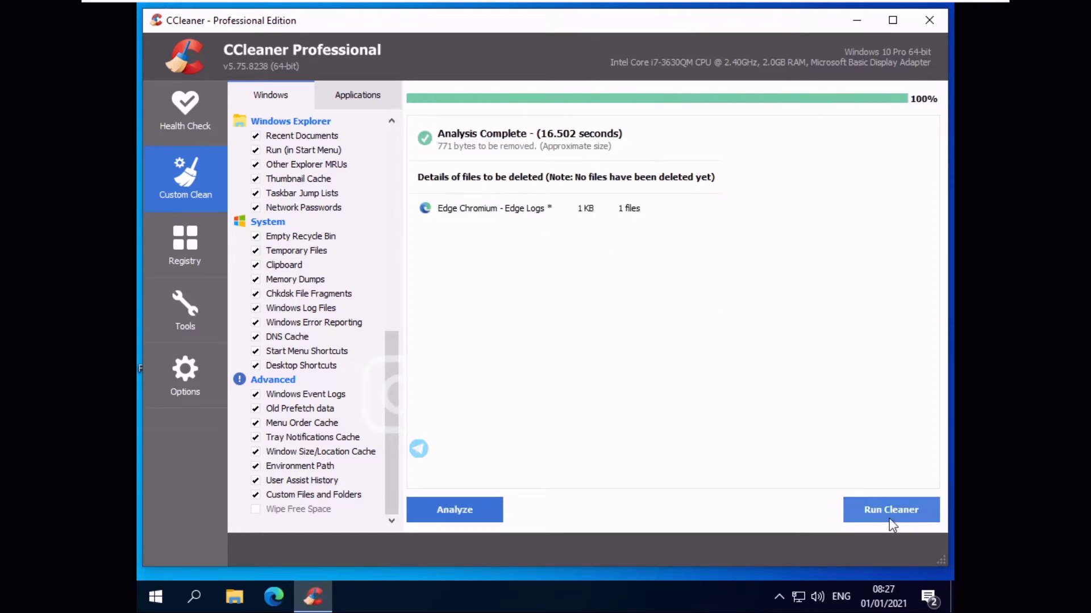
Scan the registry for issues and fix all selected ones without a registry backup, ending with a rescan.
{"action": "left_click", "coordinate": [185, 245]}
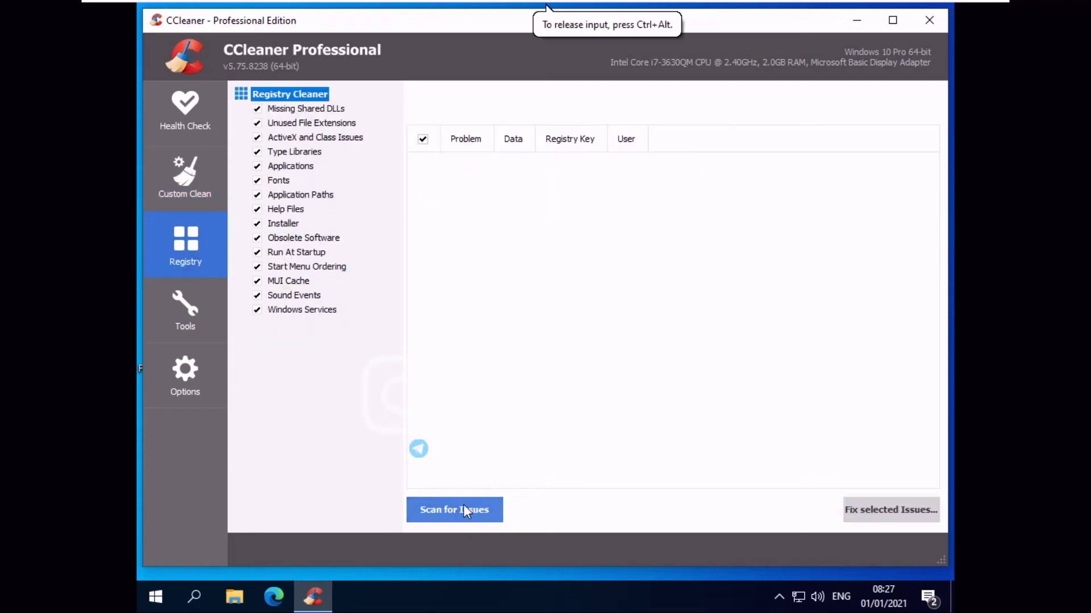
{"action": "left_click", "coordinate": [461, 508]}
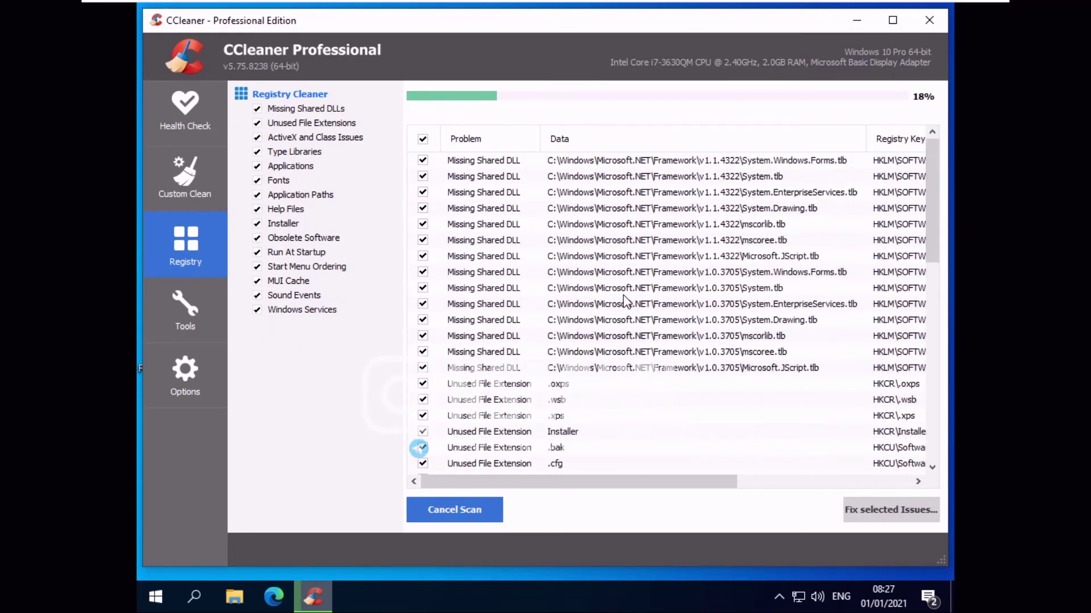
{"action": "left_click", "coordinate": [891, 509]}
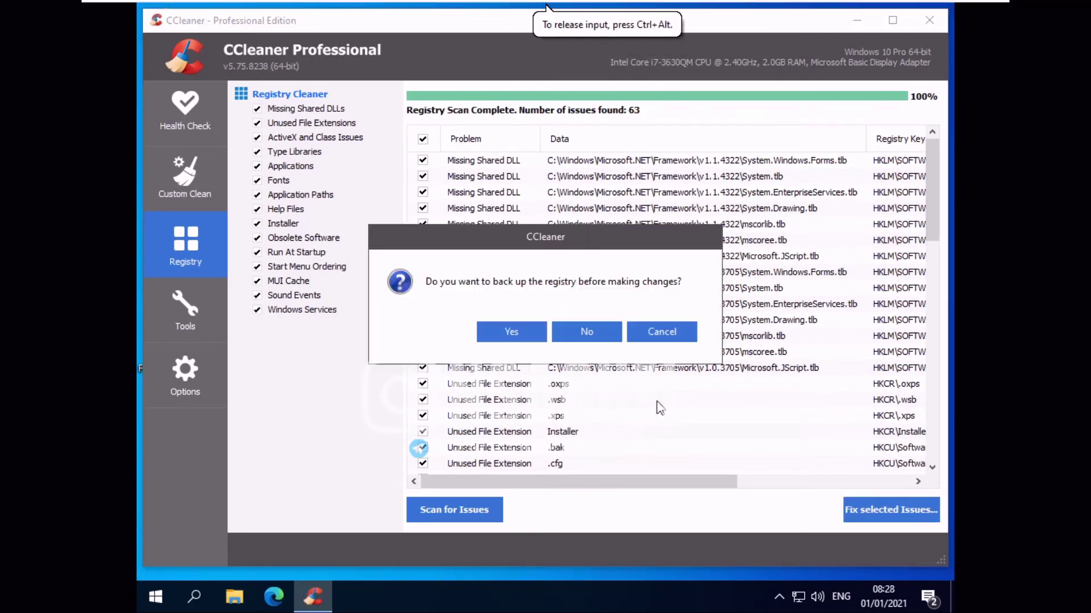
{"action": "left_click", "coordinate": [572, 330]}
{"action": "left_click", "coordinate": [588, 371]}
{"action": "left_click", "coordinate": [455, 510]}
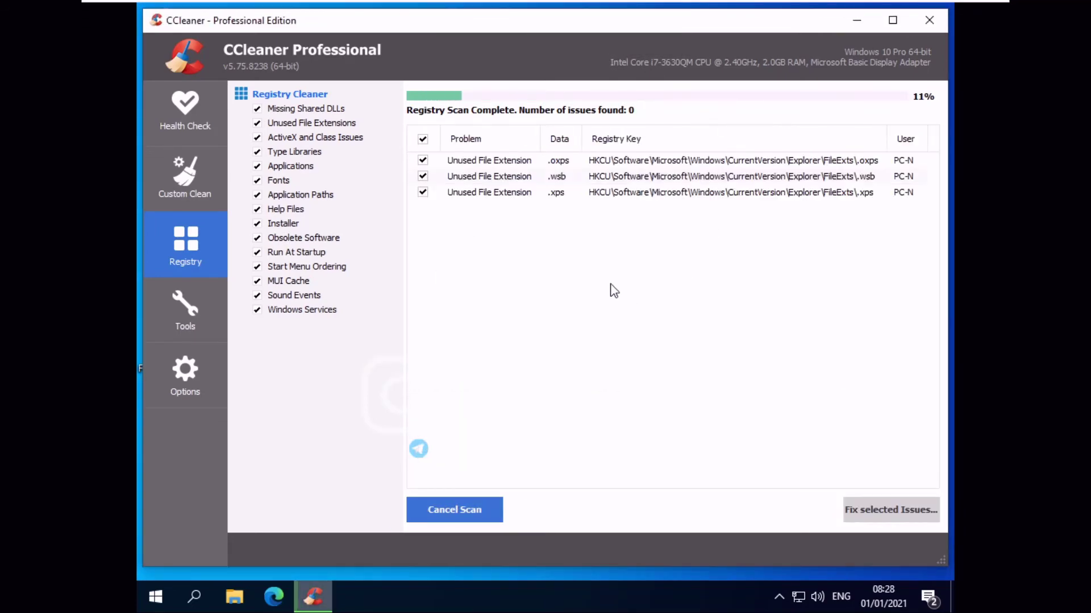